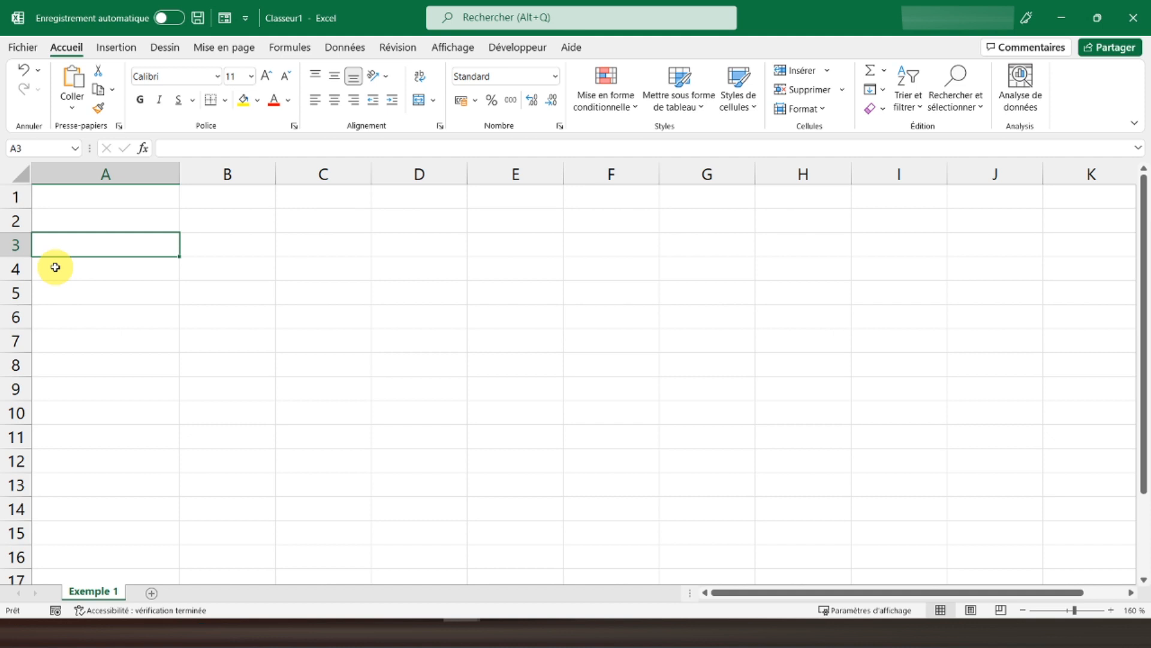
# Step: Enter the label "Prix unitaire" in A3 and its value 25 in B3
pyautogui.write('Prix unitaire')
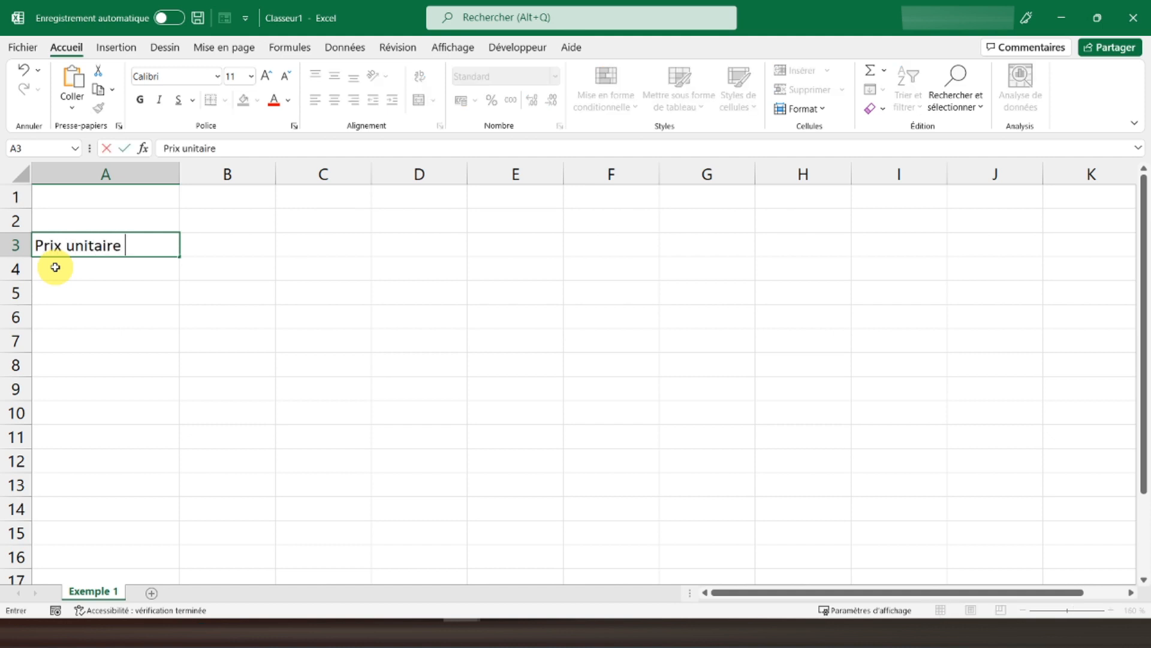
pyautogui.press('Tab')
pyautogui.write('25')
pyautogui.press('Return')
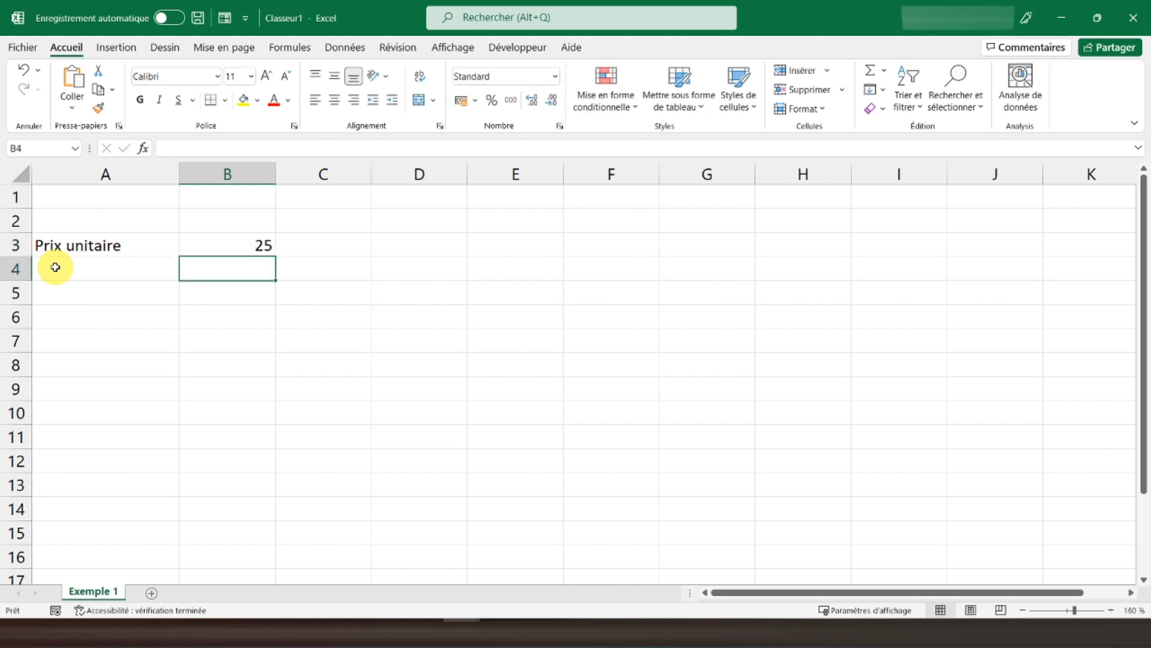
# Step: Enter the label "Prix d'achat" in A4 and its value 10 in B4
pyautogui.click(55, 267)
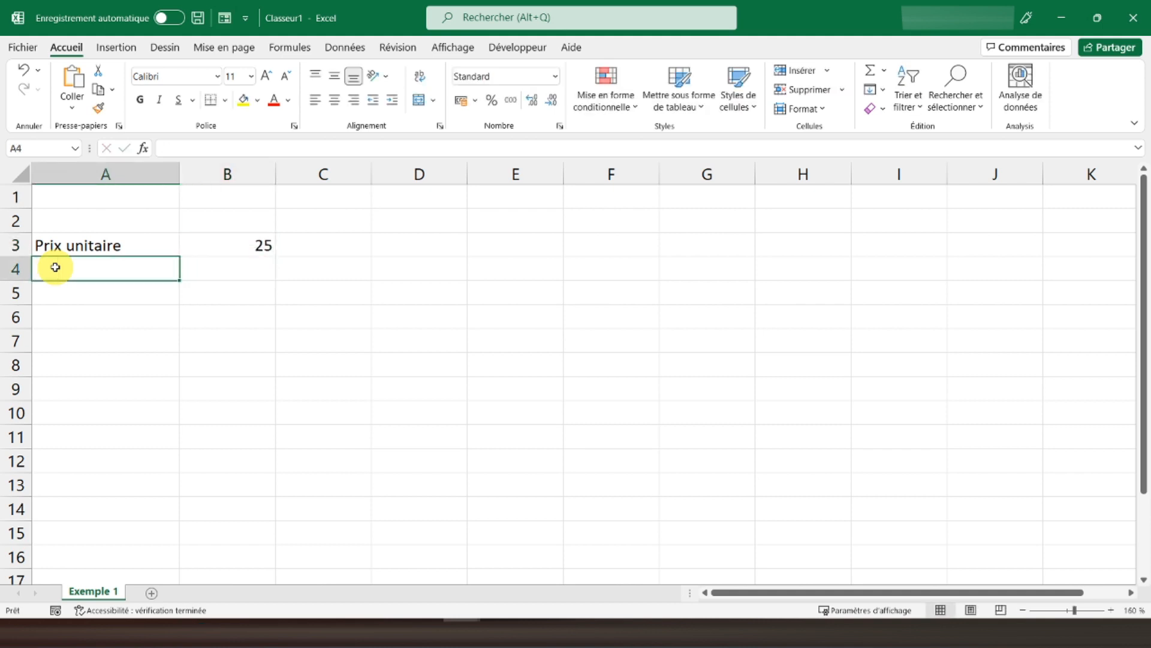
pyautogui.write("Prix d'ac")
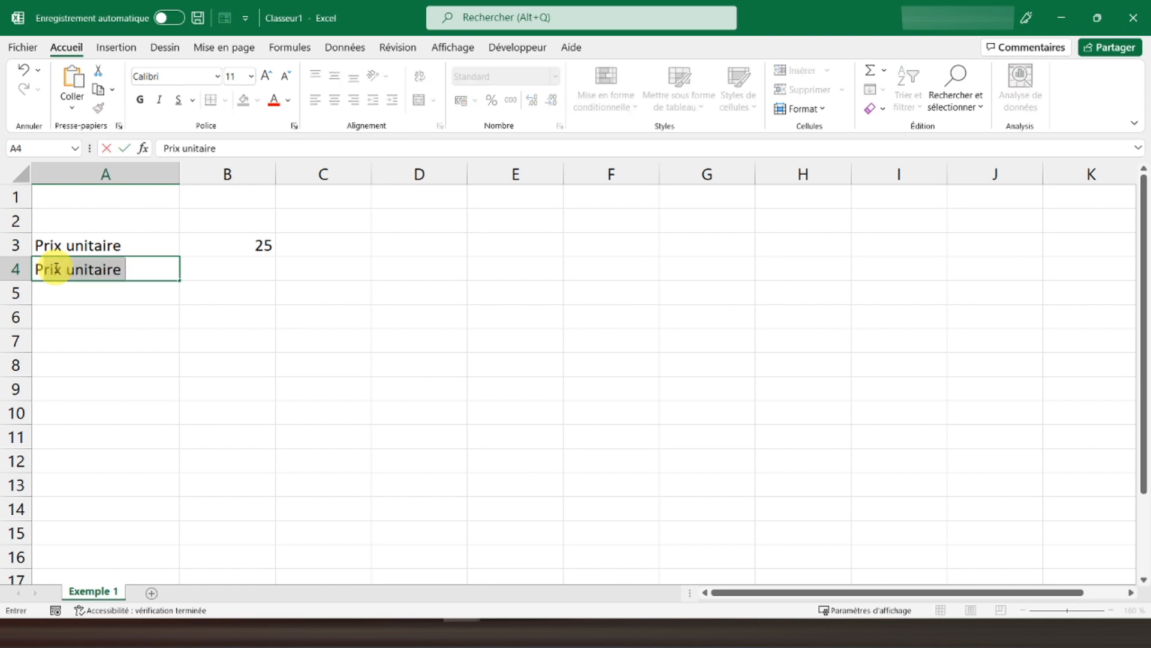
pyautogui.write('hat')
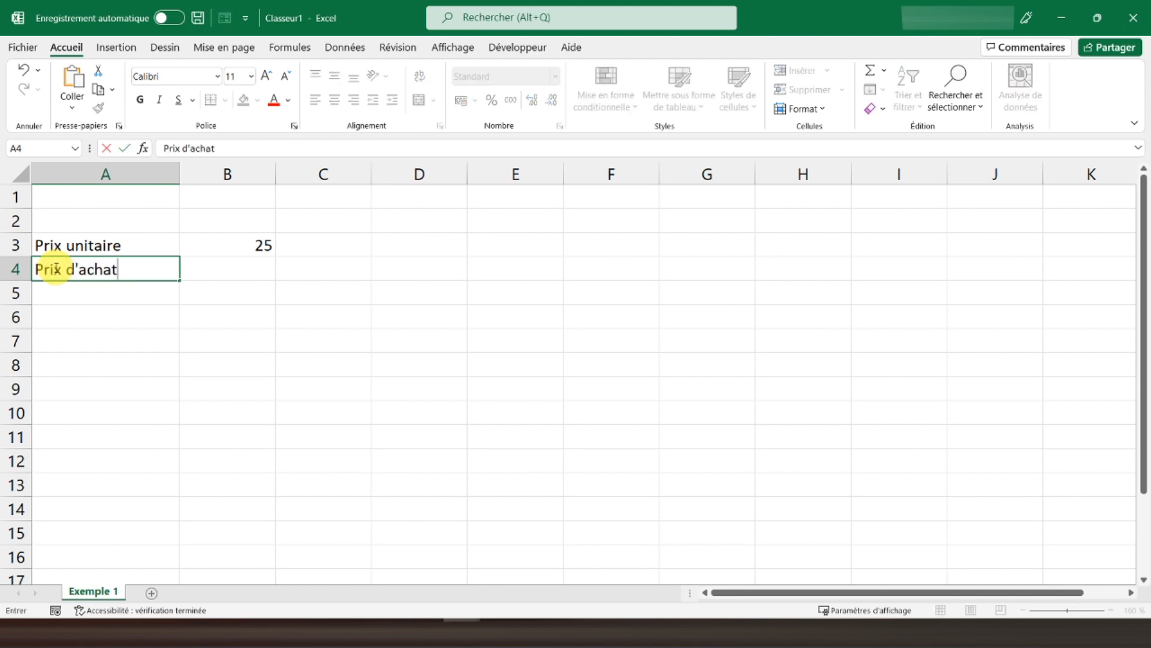
pyautogui.press('Right')
pyautogui.write('10')
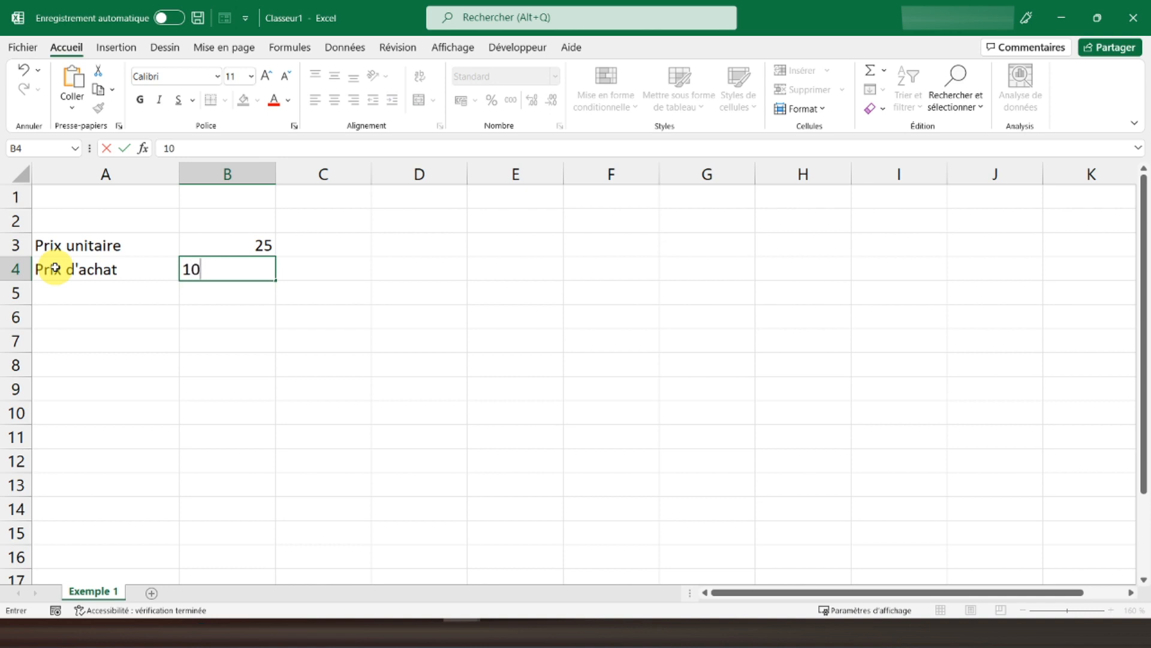
pyautogui.press('Return')
# Step: Enter the label "Nombre de ventes" in A5 and its value 200 in B5
pyautogui.press('Left')
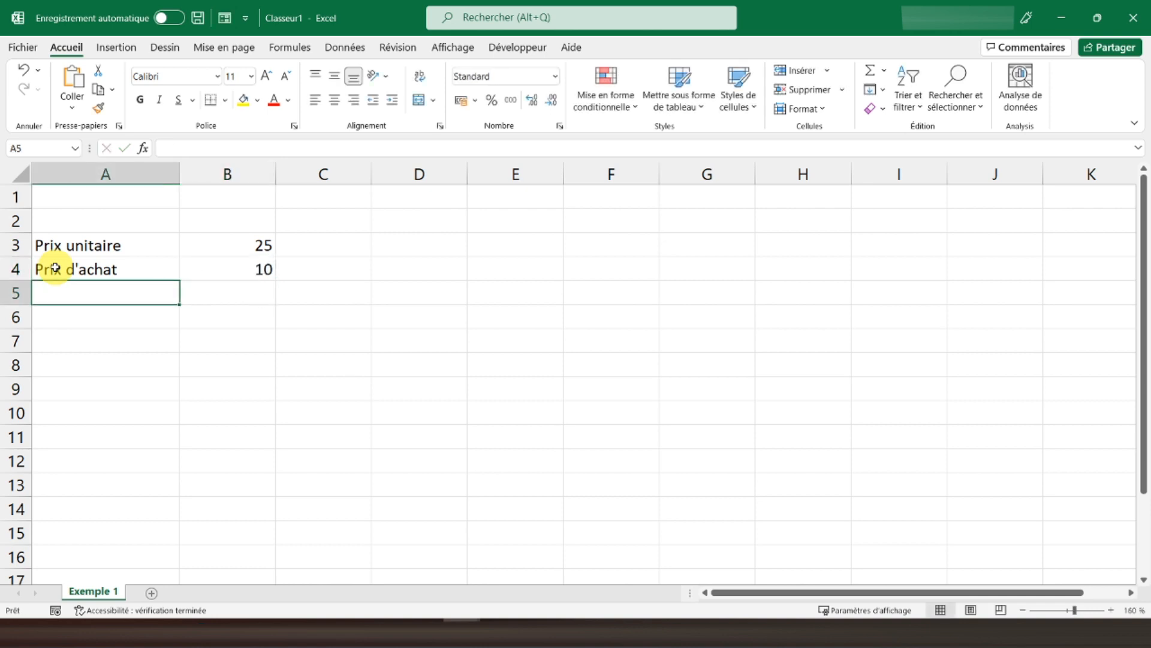
pyautogui.write('Nombre de ventes')
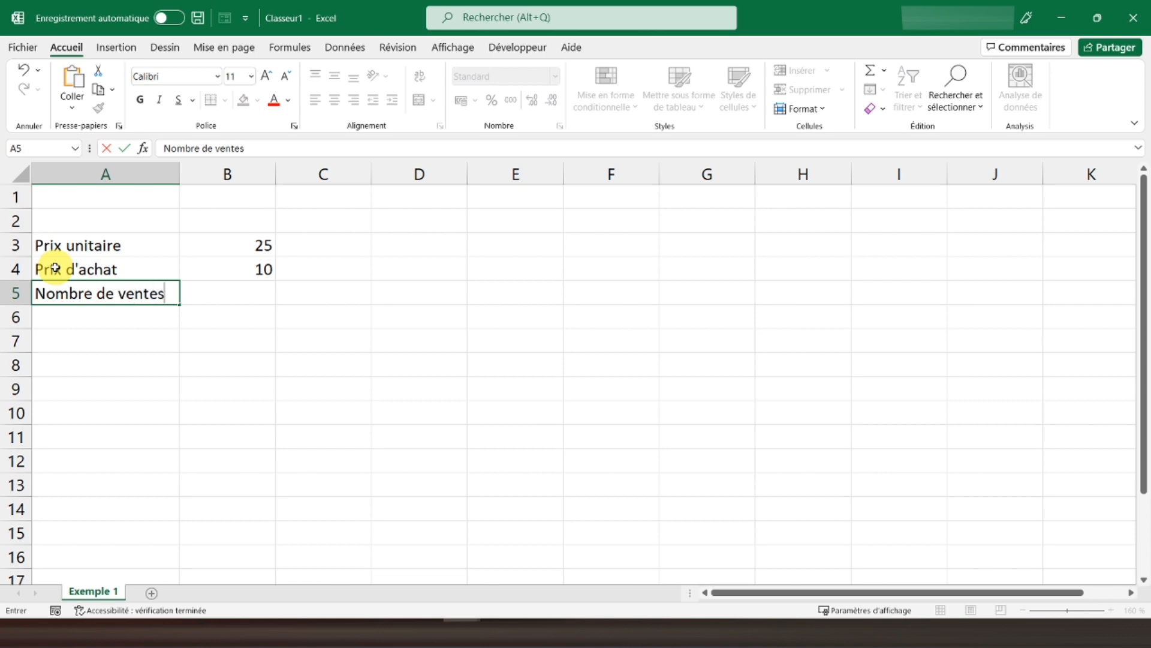
pyautogui.press('Right')
pyautogui.write('200')
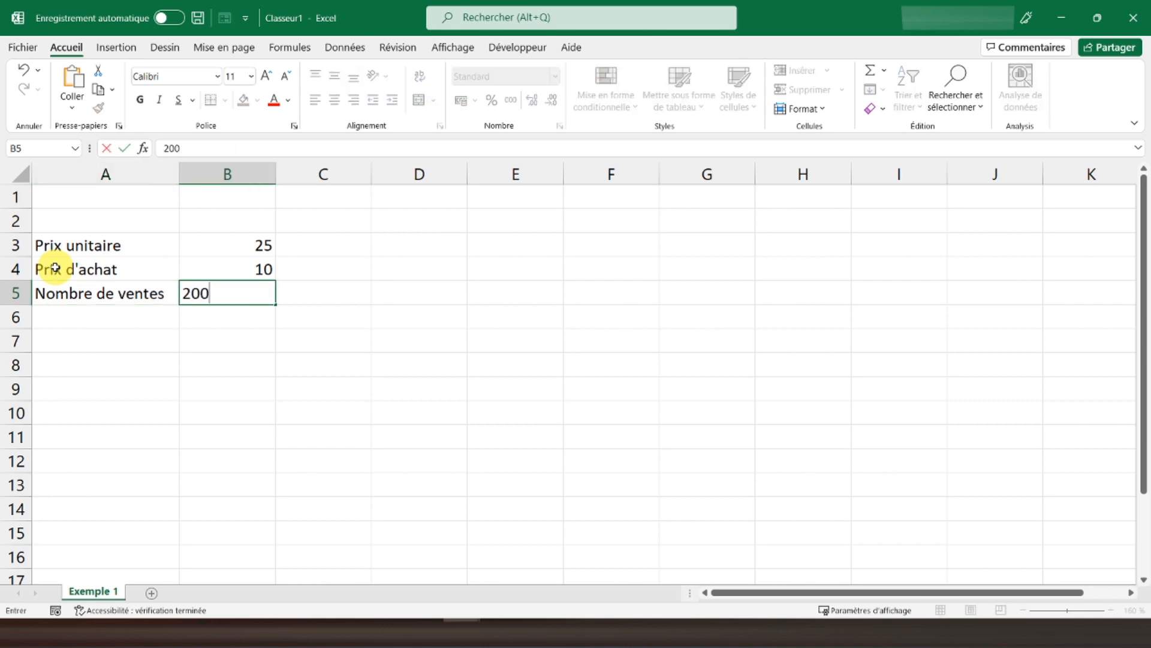
pyautogui.press('Return')
# Step: Label A6 "Résultat" and enter the formula =B3*B5-B4*B5 in B6
pyautogui.press('Left')
pyautogui.write('Résultat')
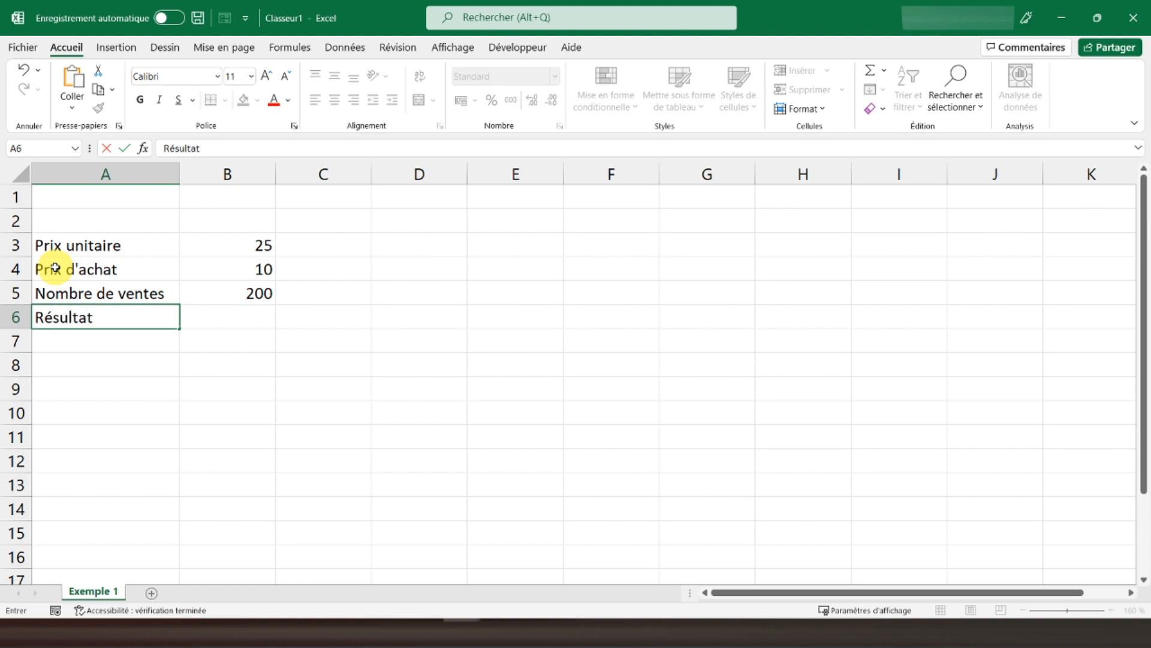
pyautogui.press('Right')
pyautogui.write('=')
pyautogui.press('Up')
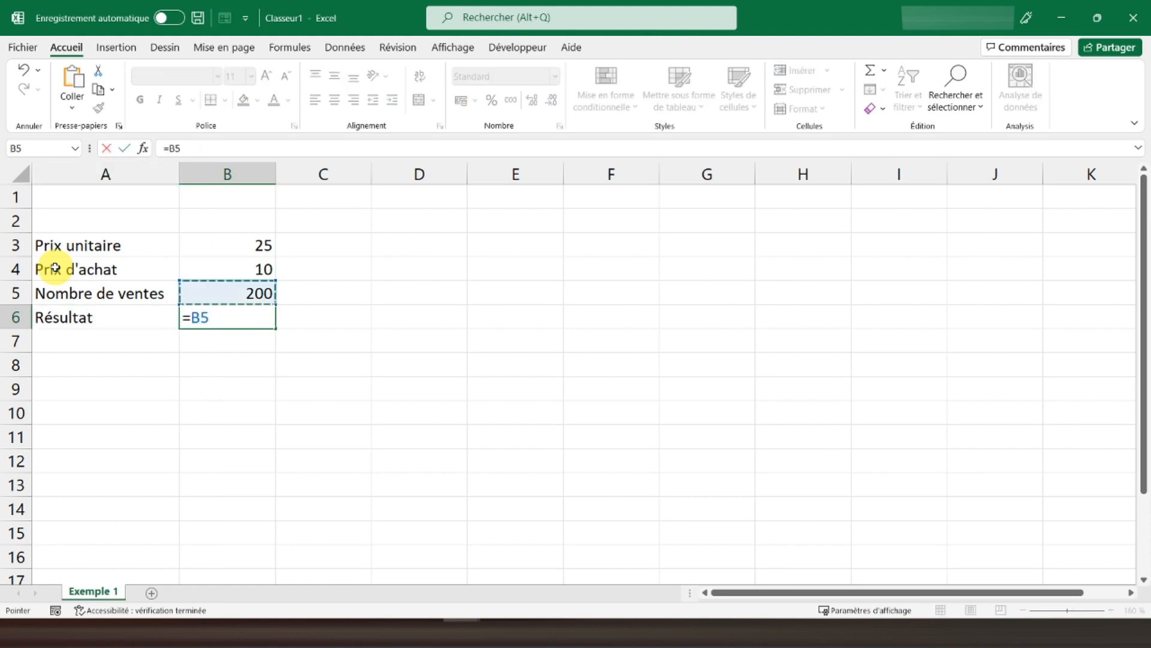
pyautogui.press('Up')
pyautogui.press('Up')
pyautogui.write('*')
pyautogui.press('Up')
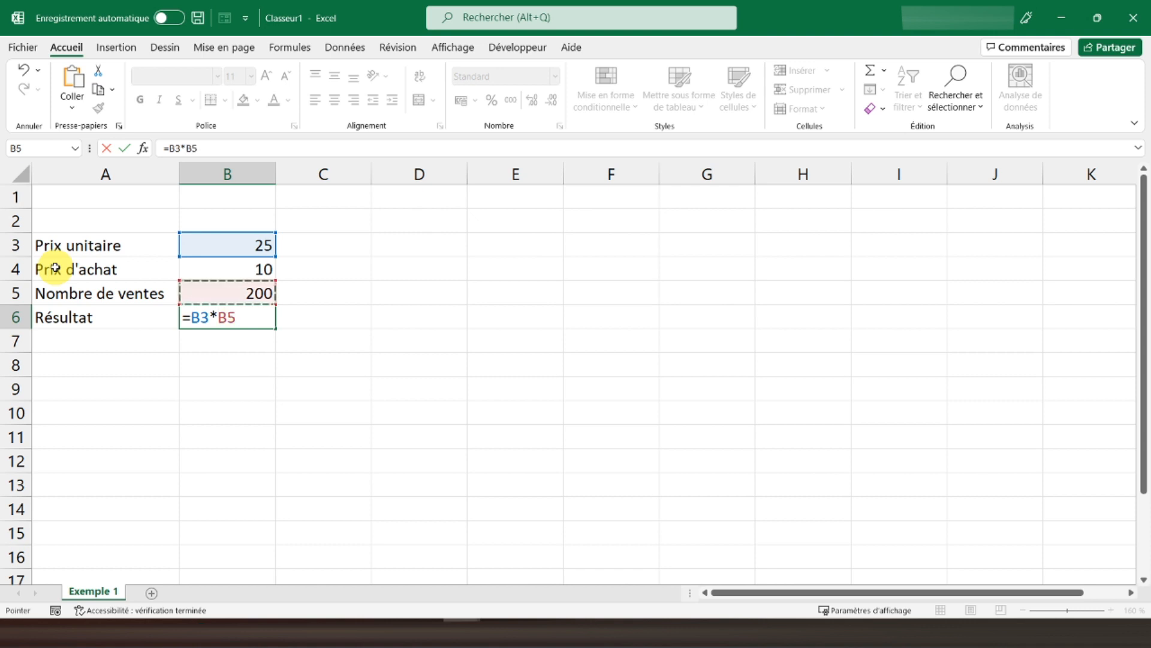
pyautogui.write('-')
pyautogui.press('Up')
pyautogui.press('Up')
pyautogui.write('*')
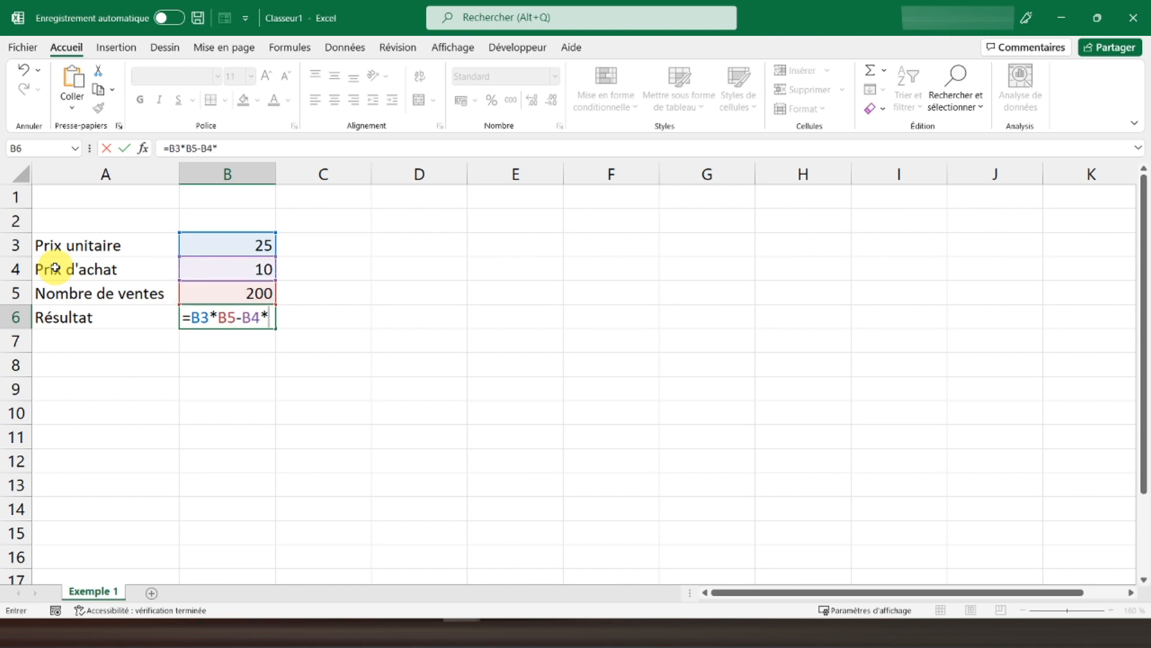
pyautogui.press('Up')
pyautogui.press('Return')
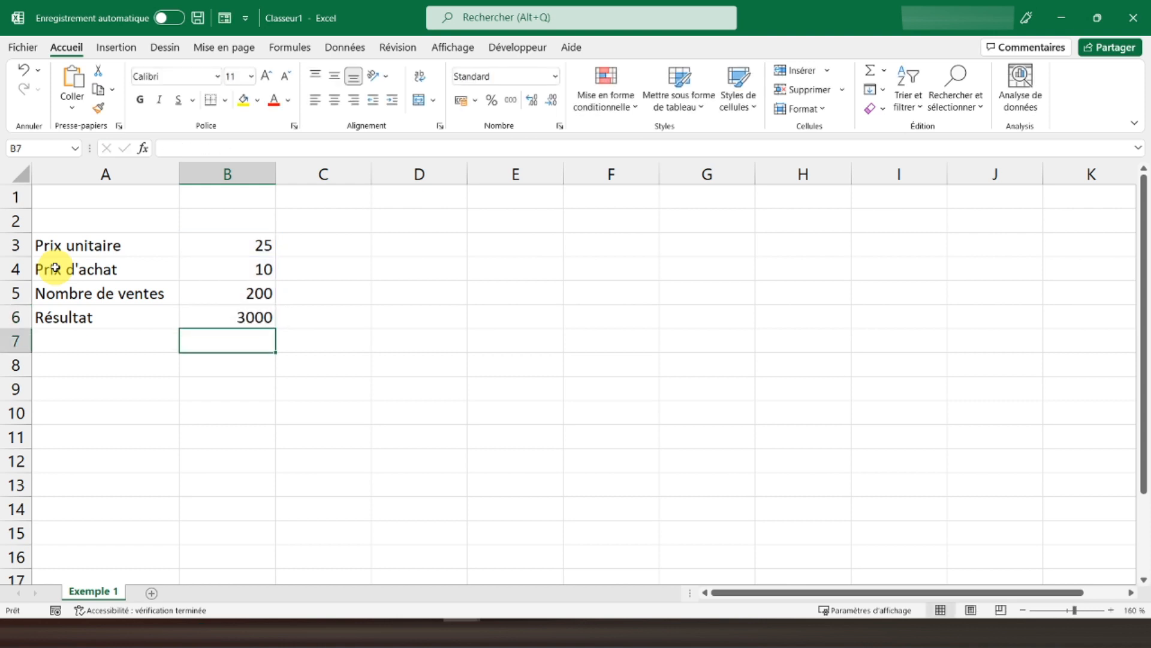
# Step: Apply the euro accounting number format to cells B3, B4 and B6
pyautogui.click(215, 311)
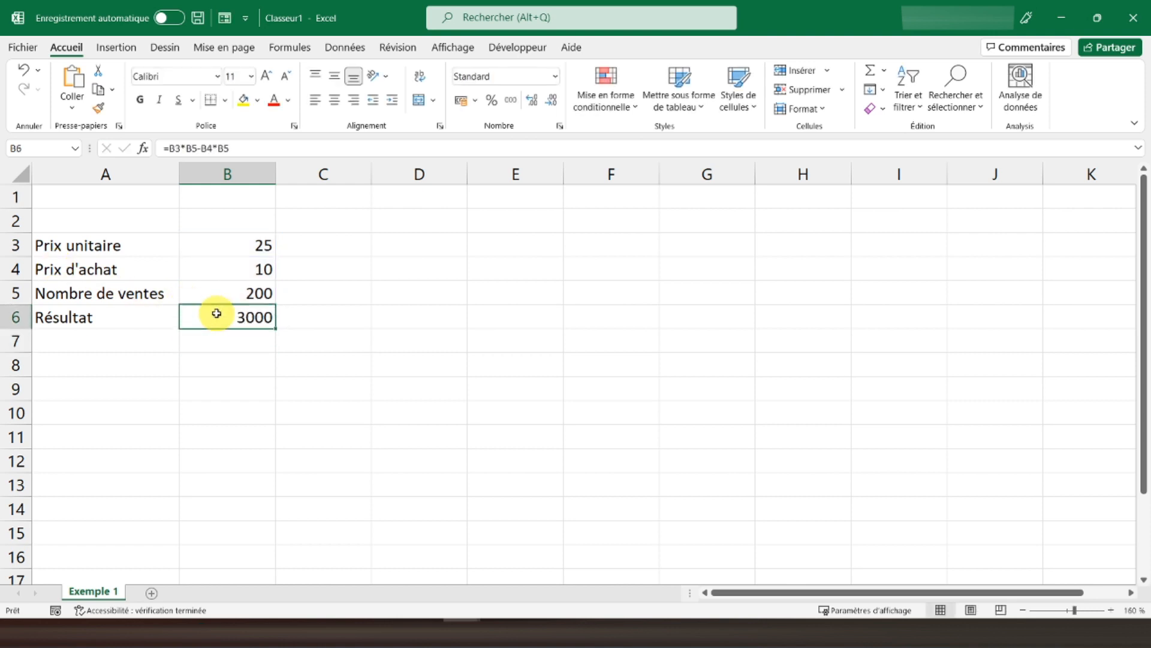
pyautogui.keyDown('ctrl'); pyautogui.click(226, 264); pyautogui.keyUp('ctrl')
pyautogui.keyDown('ctrl'); pyautogui.click(238, 240); pyautogui.keyUp('ctrl')
pyautogui.click(464, 105)
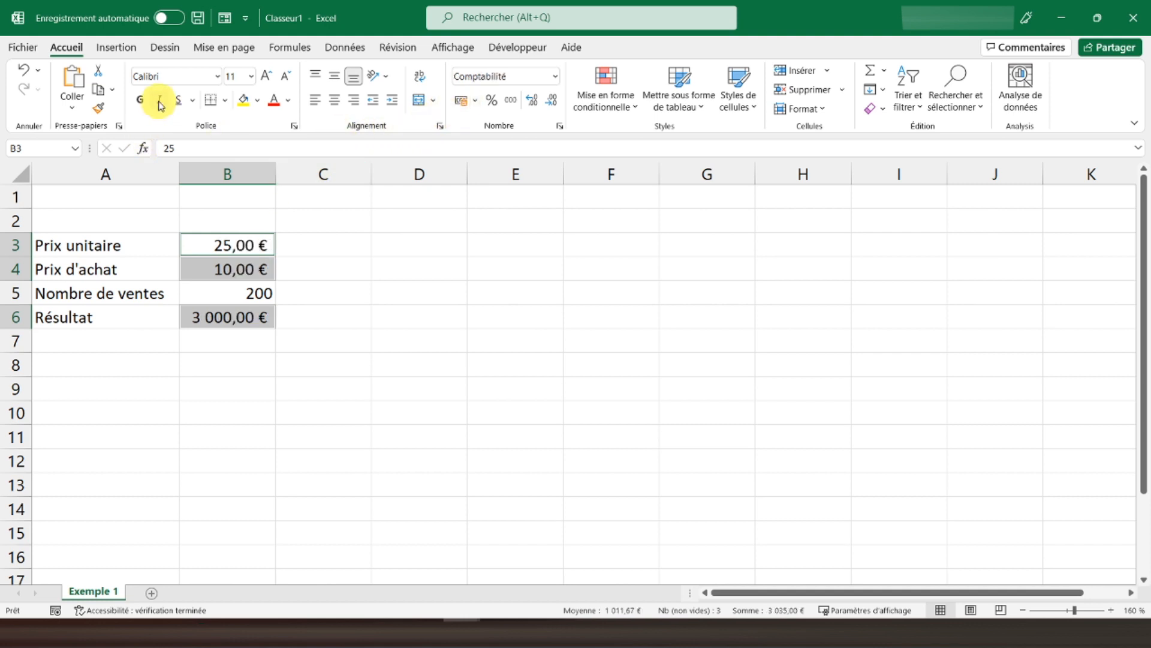
# Step: Center the number of sales in B5 and make it bold
pyautogui.click(207, 294)
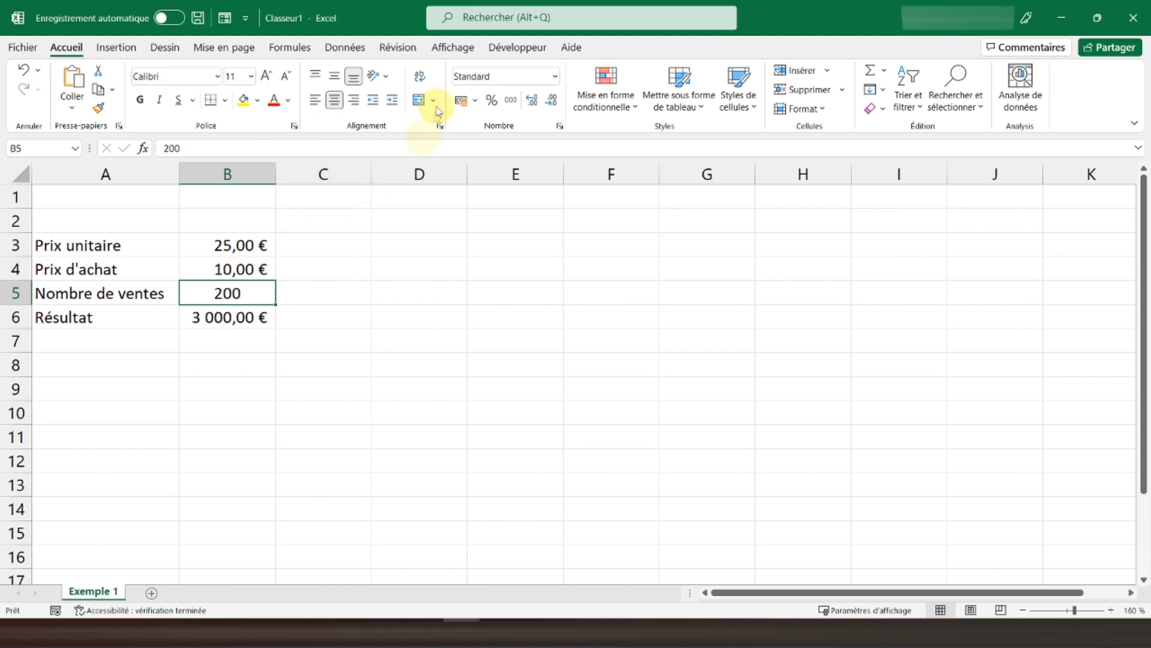
pyautogui.click(334, 100)
pyautogui.click(140, 100)
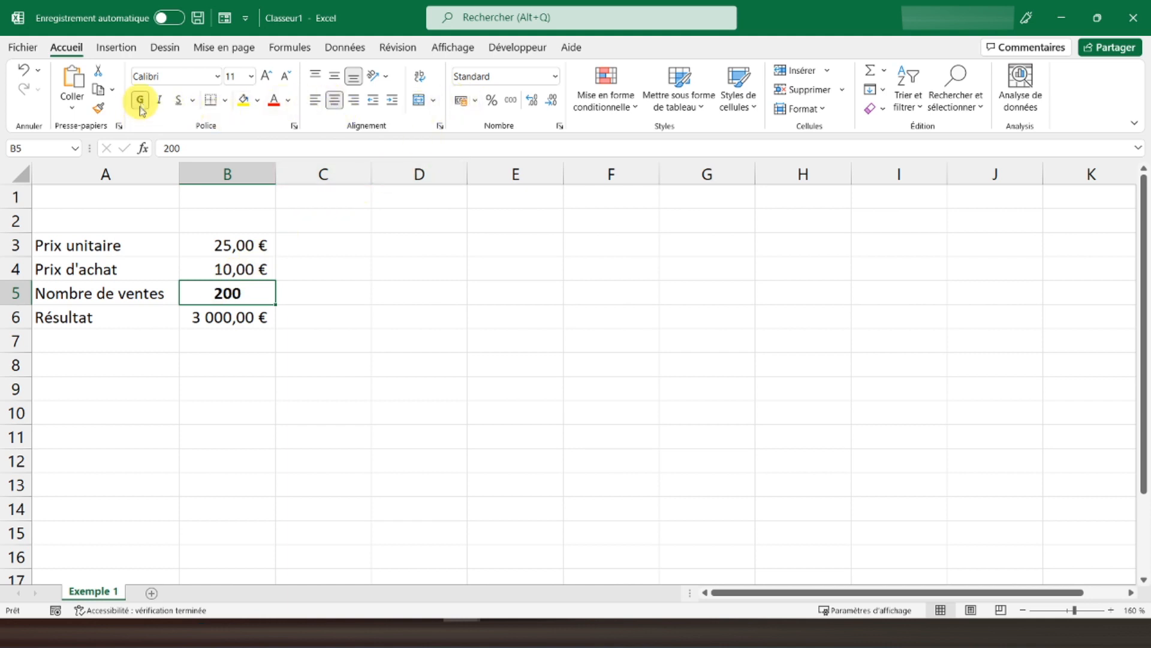
# Step: Enter the question "Combien de ventes pour 10 000 € de résultat ?" in D3
pyautogui.click(386, 246)
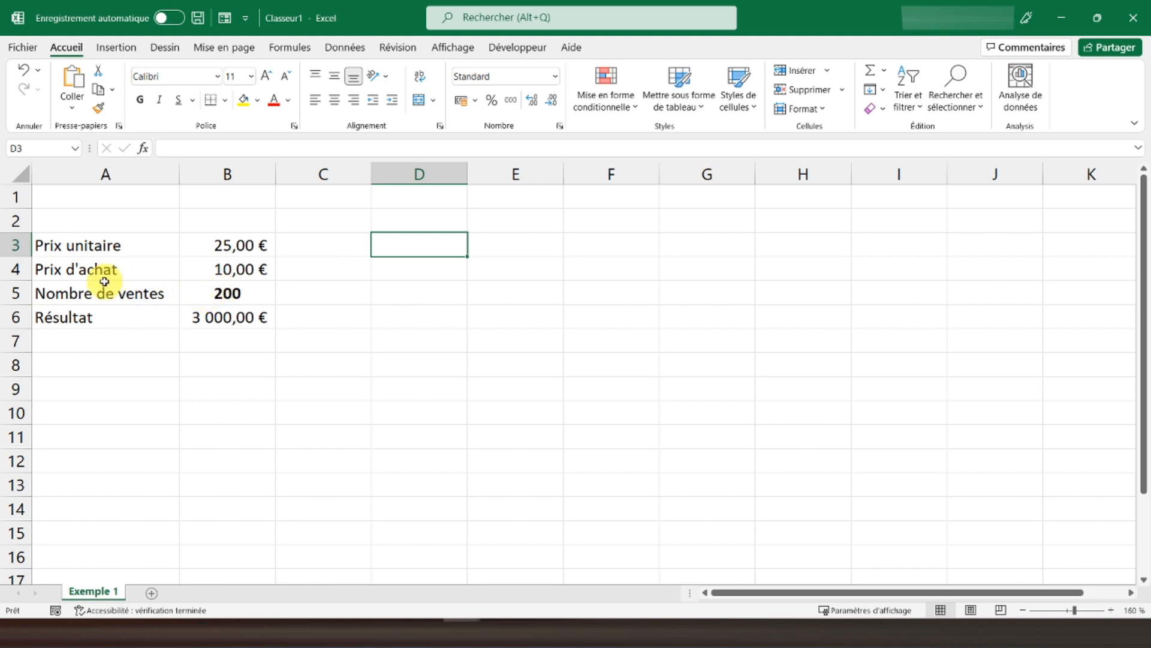
pyautogui.write('Combi')
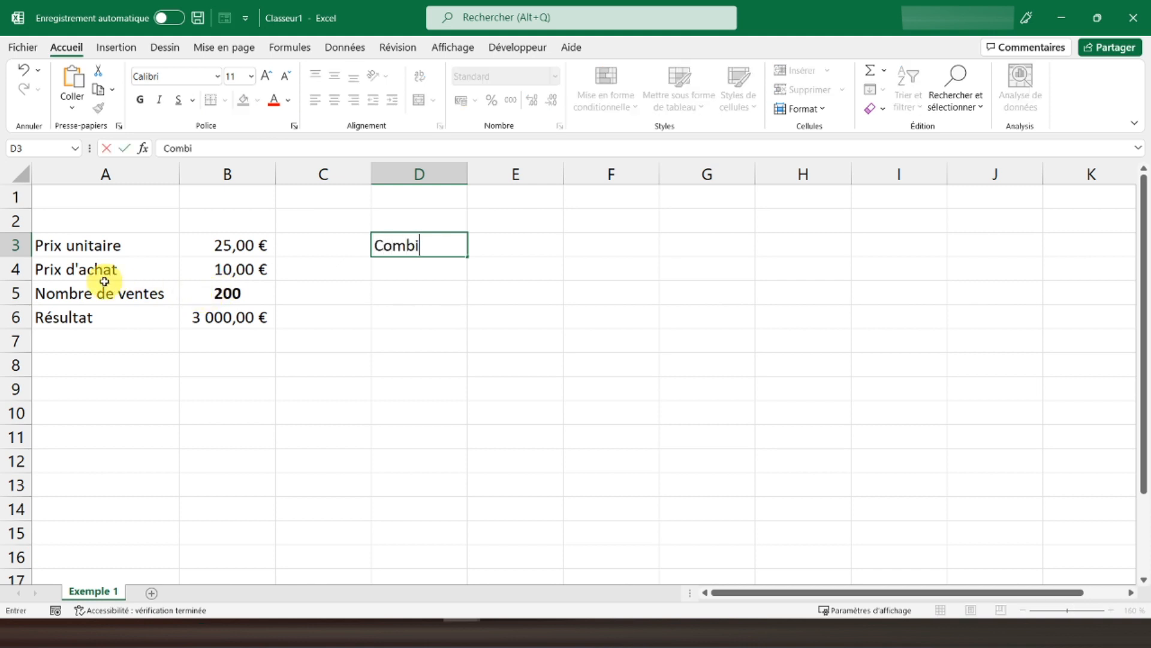
pyautogui.write('en de vente')
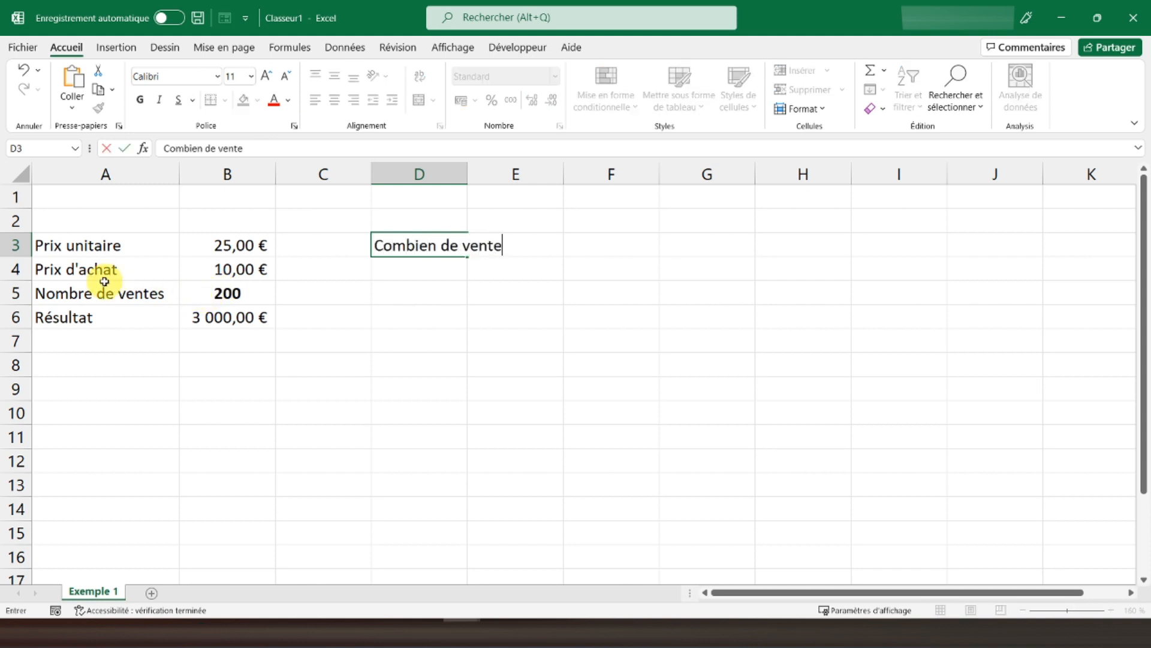
pyautogui.write('s pour 10 000')
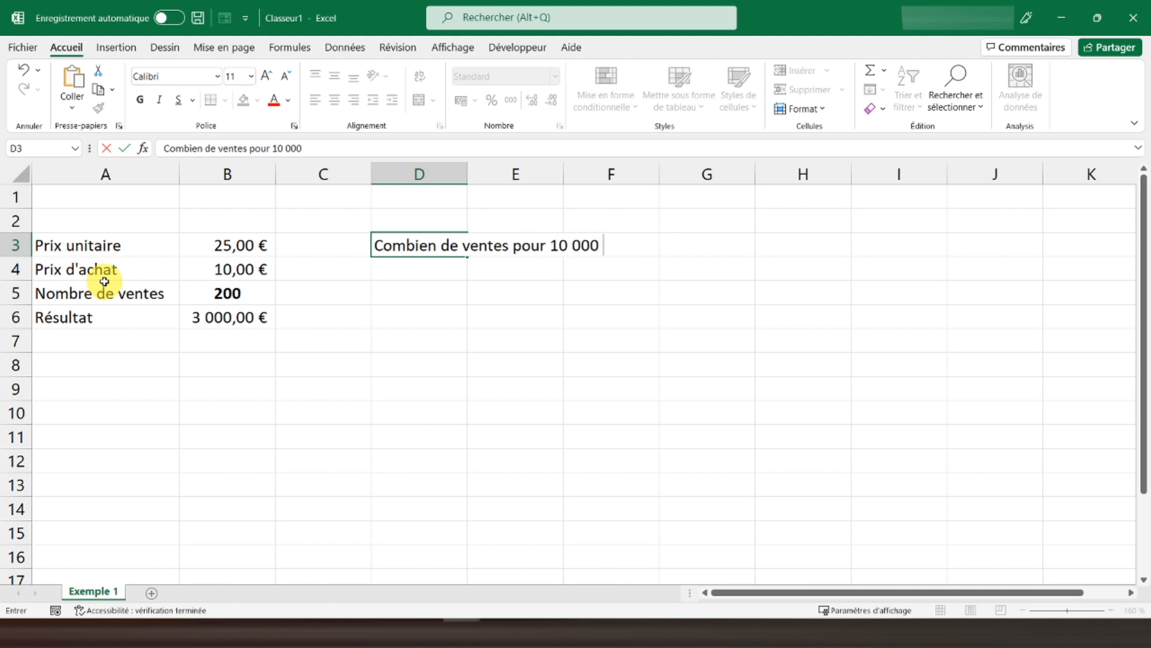
pyautogui.write(' € de résultat ?')
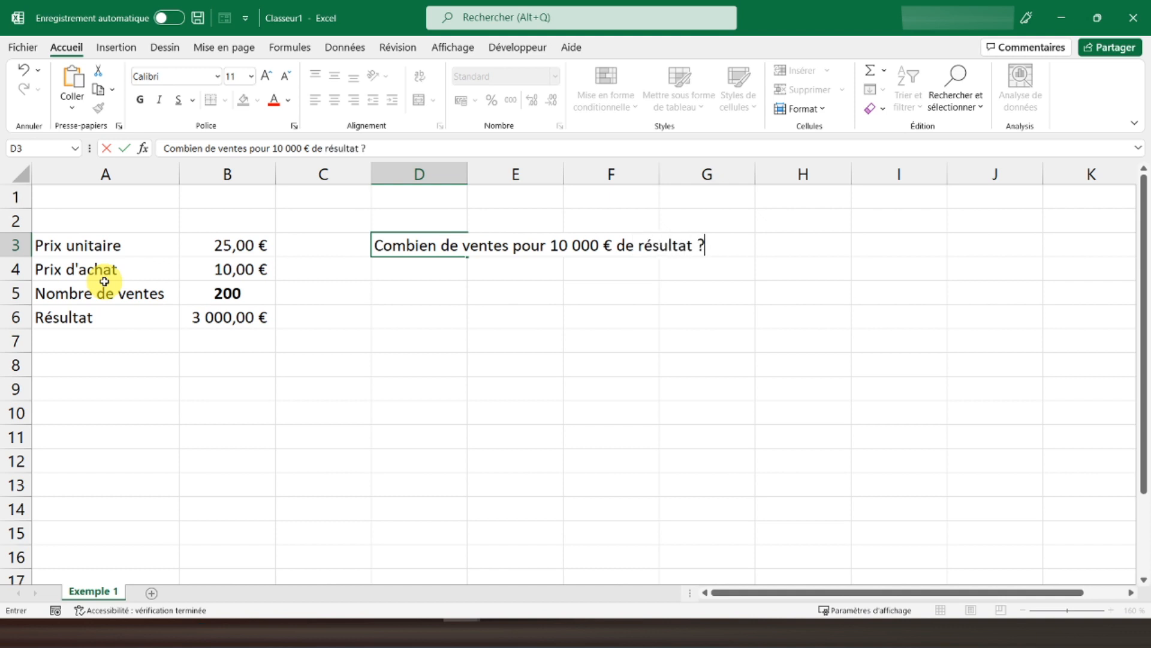
pyautogui.press('Return')
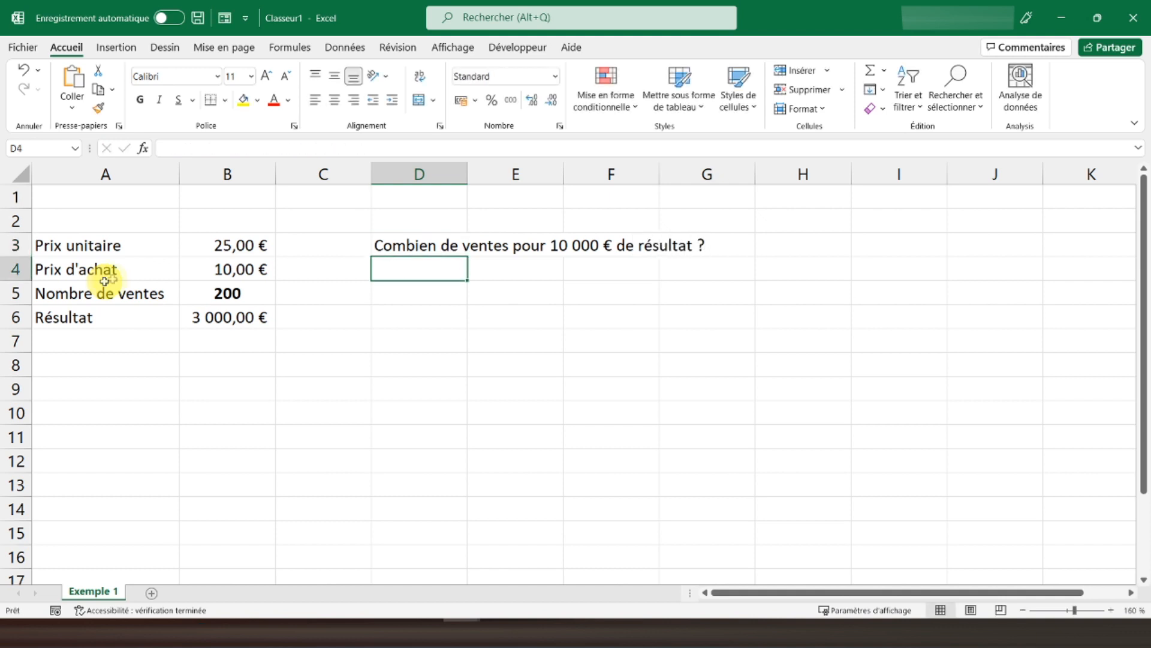
# Step: Start a Goal Seek (Valeur cible) analysis with the Résultat cell B6 as the cell to set
pyautogui.click(191, 241)
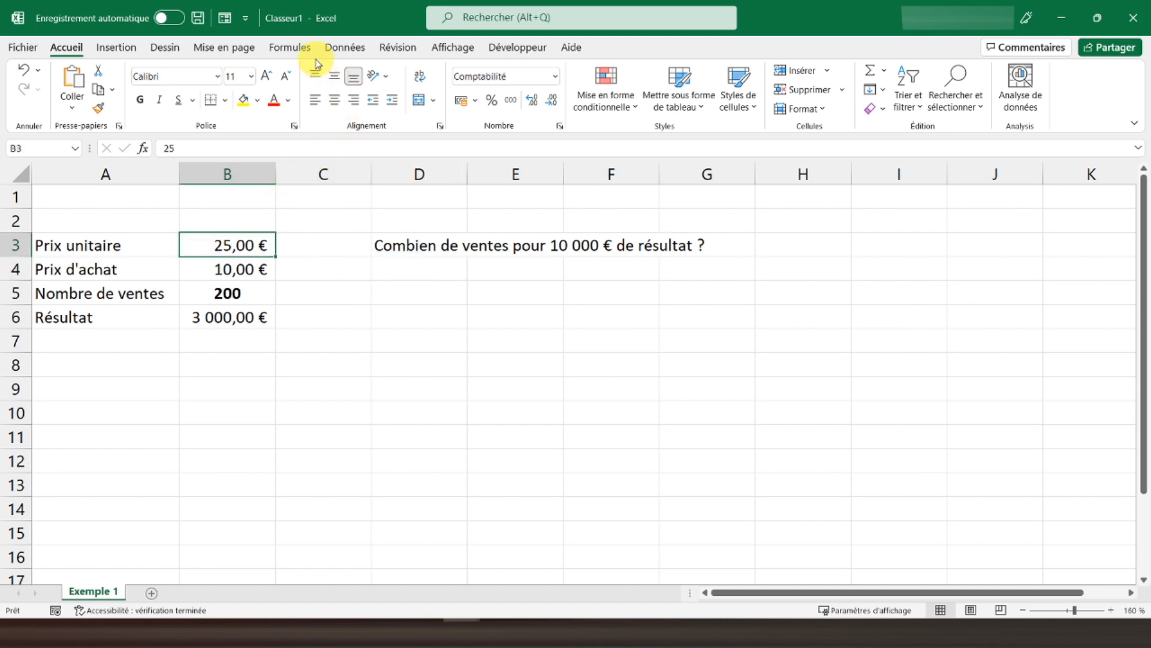
pyautogui.click(346, 48)
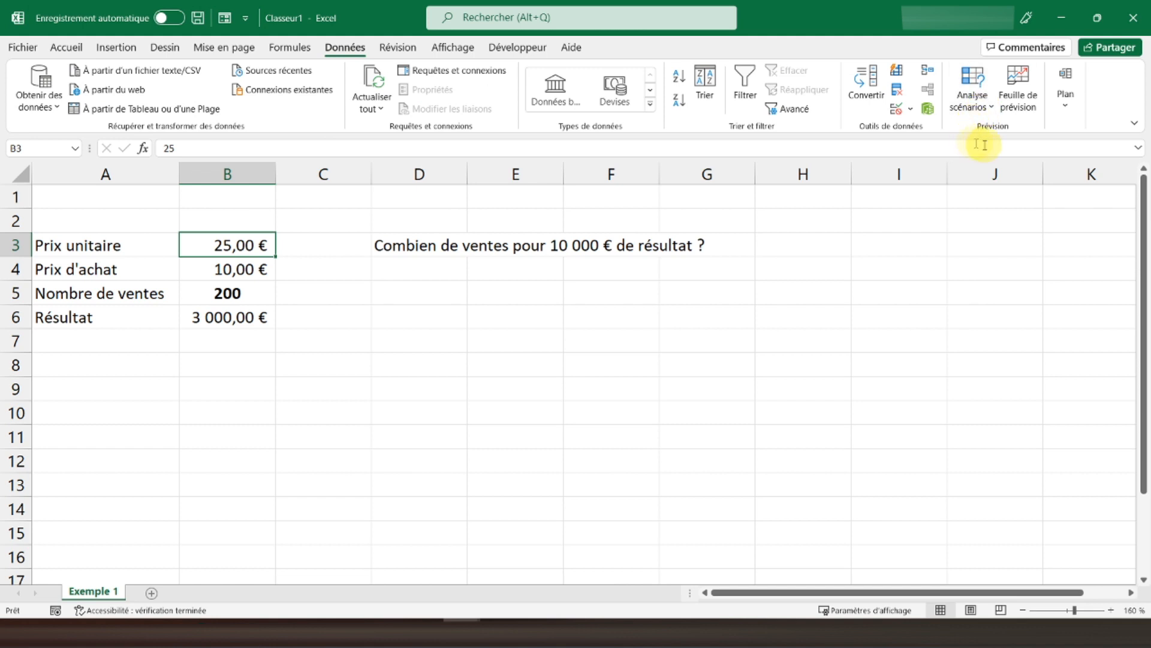
pyautogui.click(973, 105)
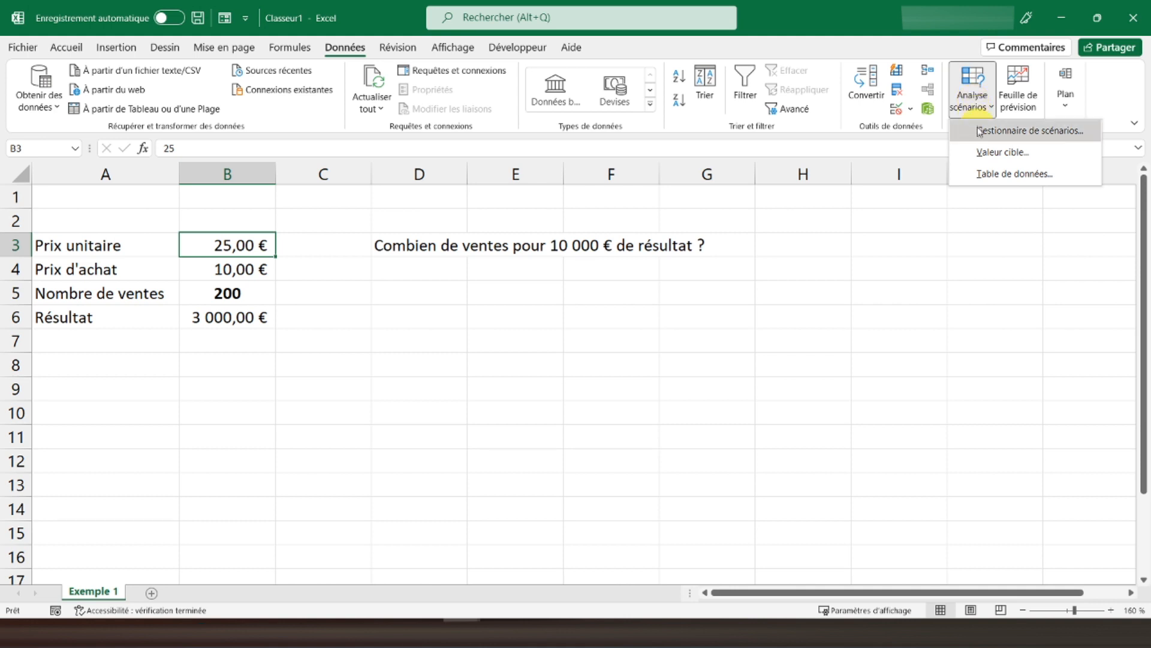
pyautogui.click(1017, 154)
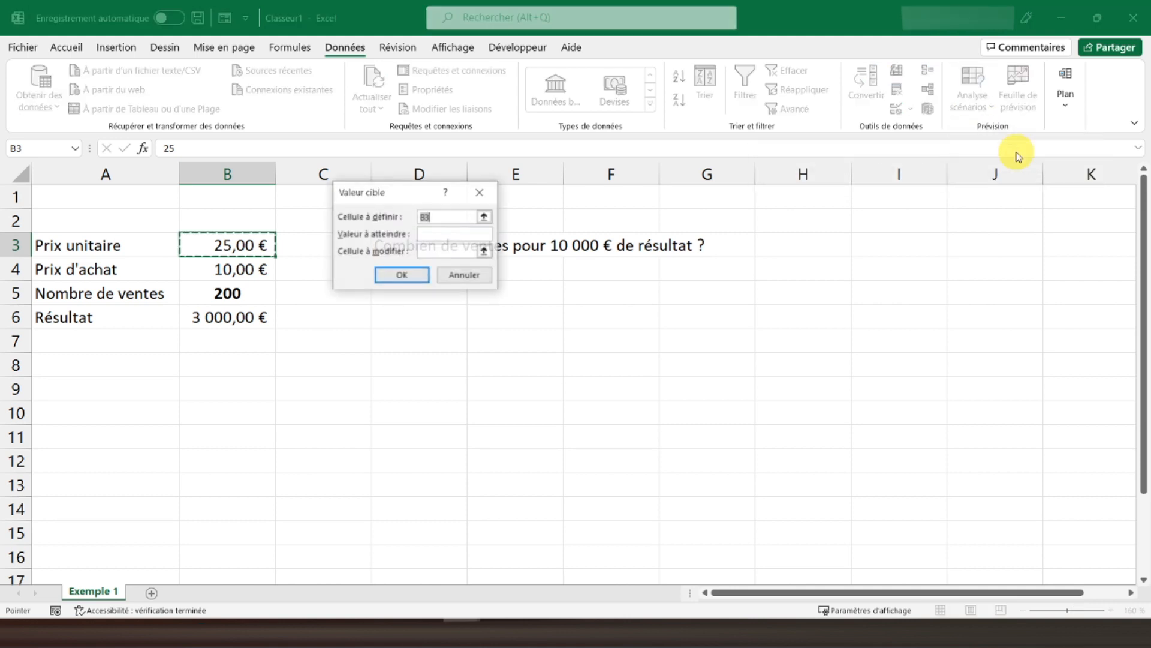
pyautogui.moveTo(399, 196); pyautogui.dragTo(528, 208)
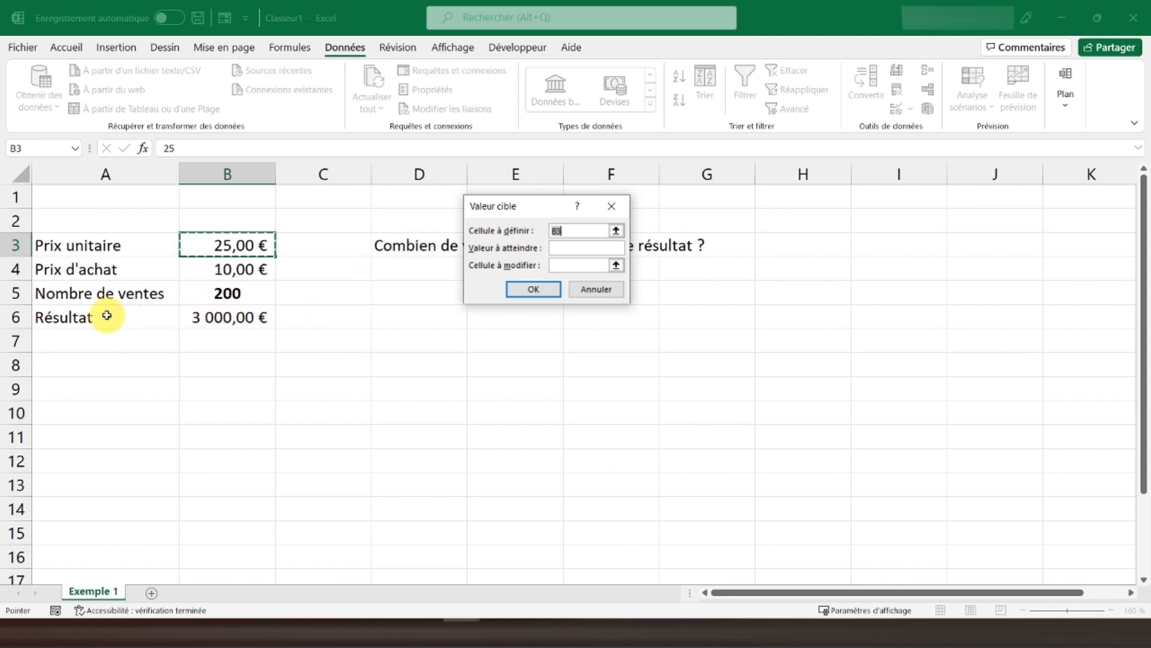
pyautogui.click(228, 318)
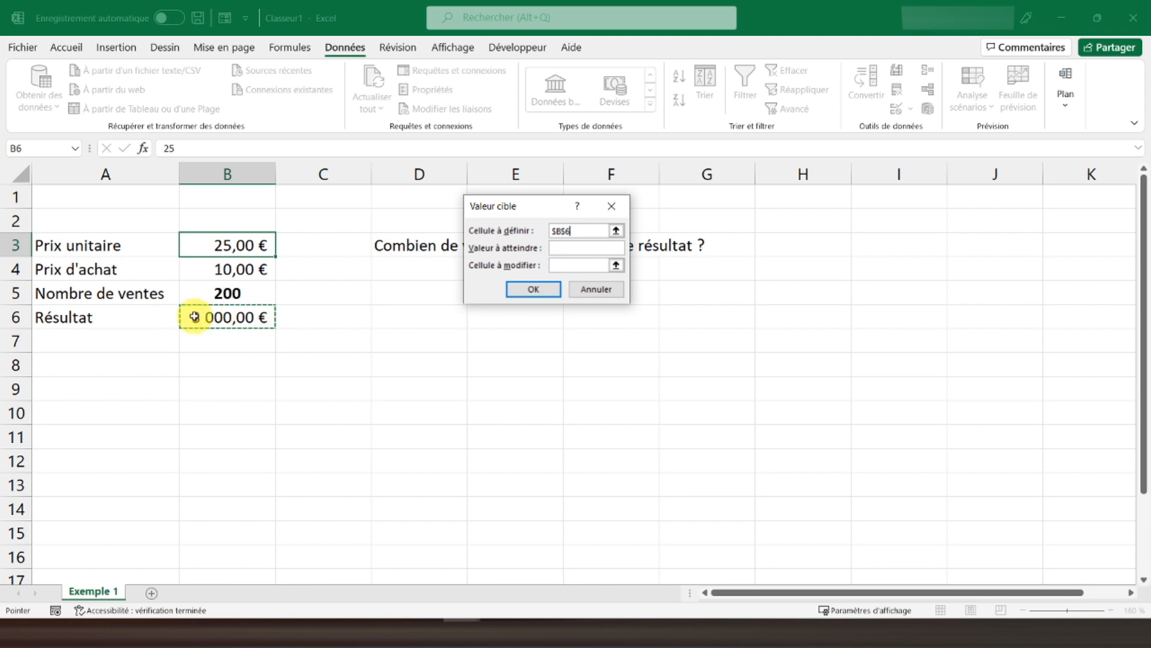
# Step: Set the Goal Seek target value to 10000 with B5 as the changing cell, then run it and accept the solution
pyautogui.moveTo(522, 215); pyautogui.dragTo(432, 290)
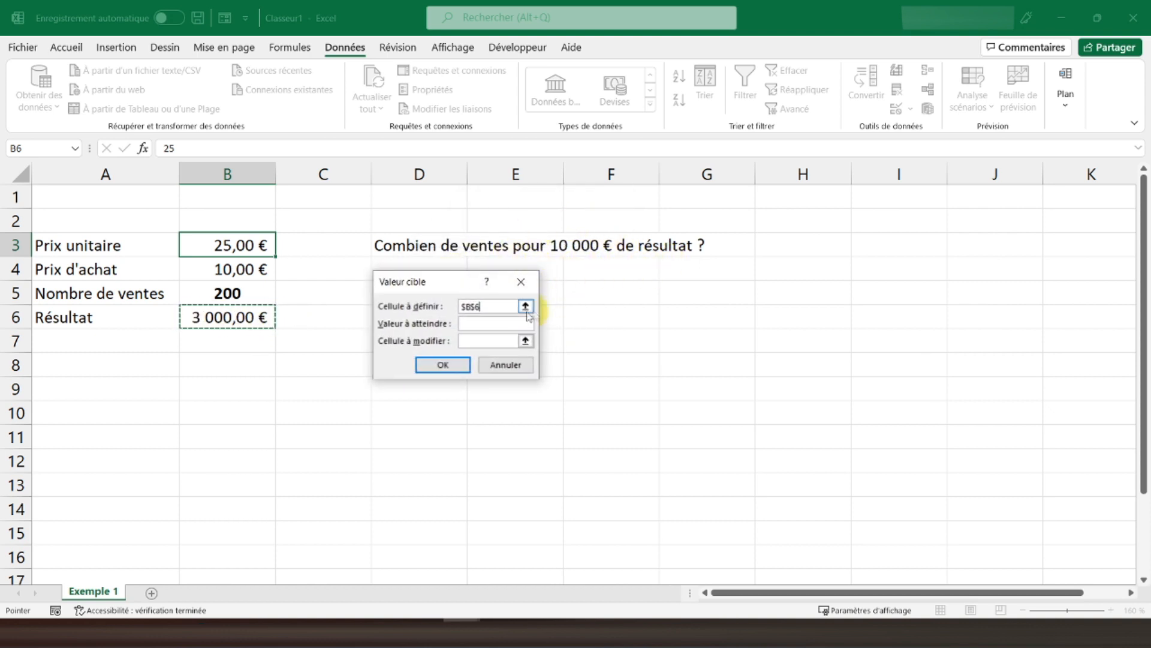
pyautogui.click(478, 323)
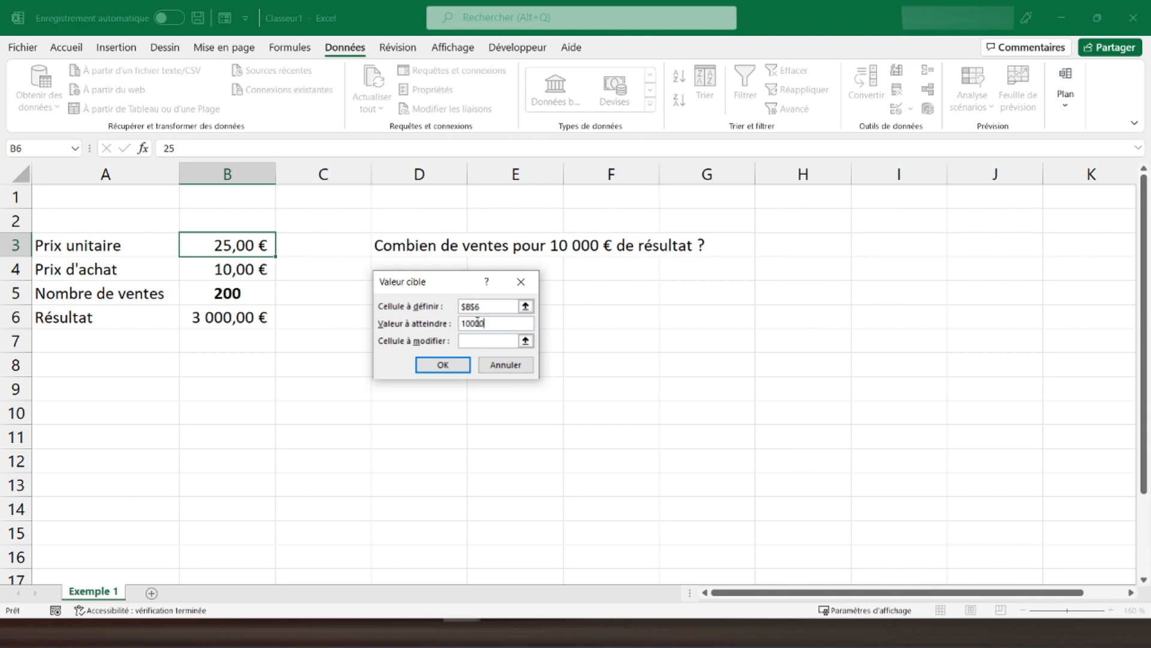
pyautogui.click(475, 340)
pyautogui.click(227, 293)
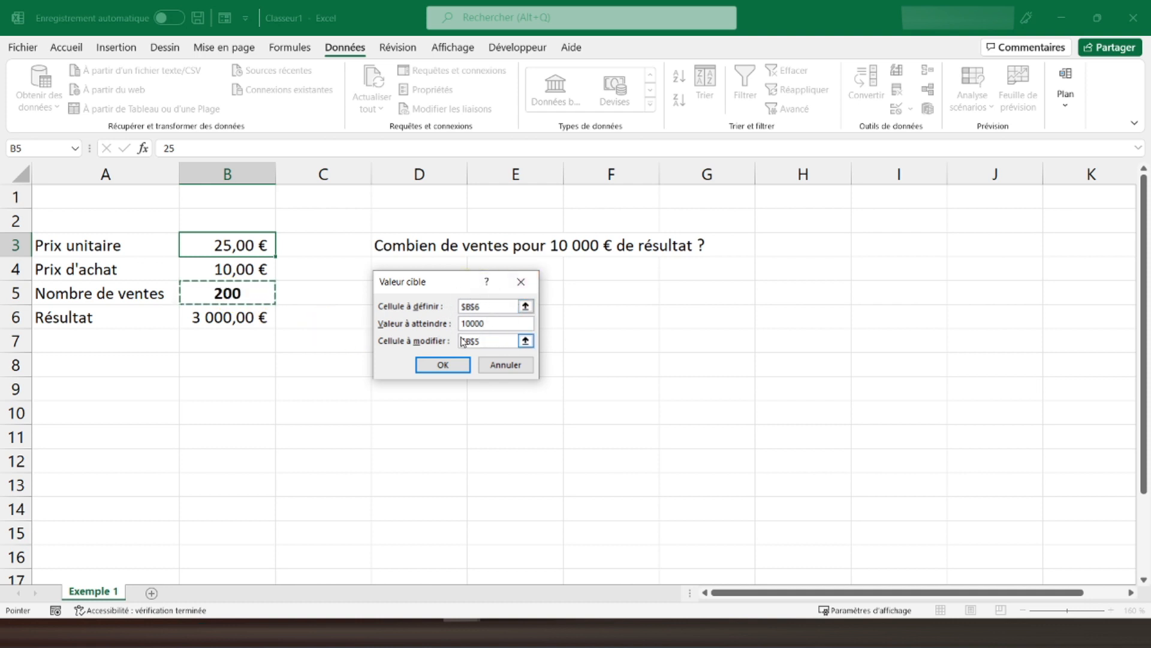
pyautogui.click(444, 366)
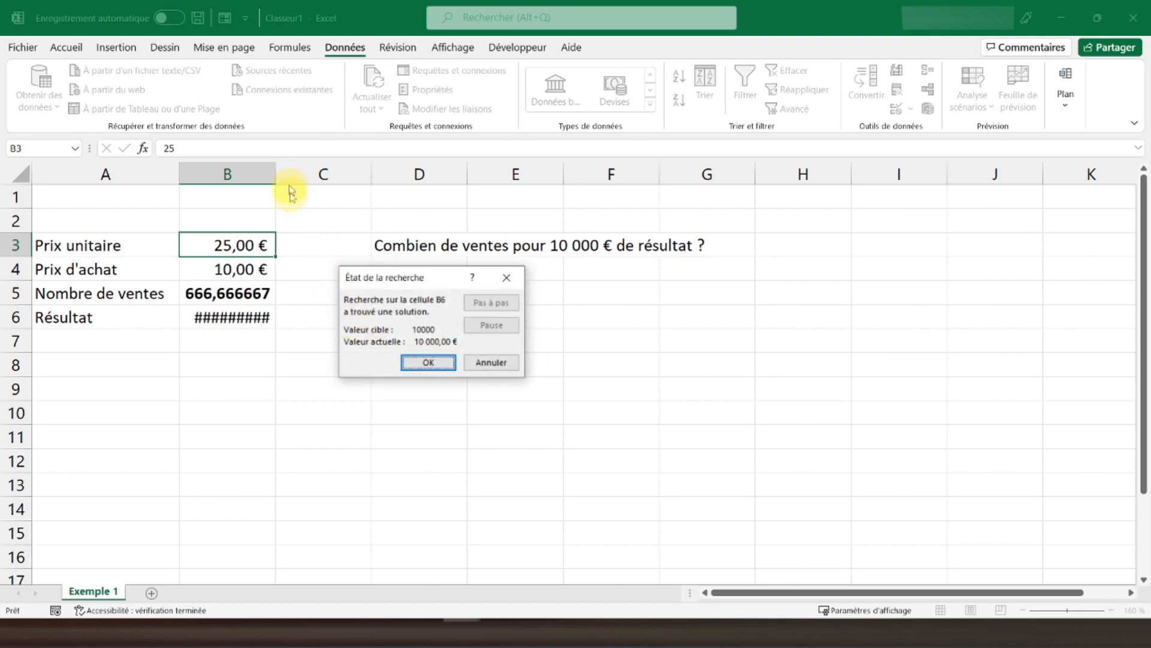
pyautogui.click(427, 362)
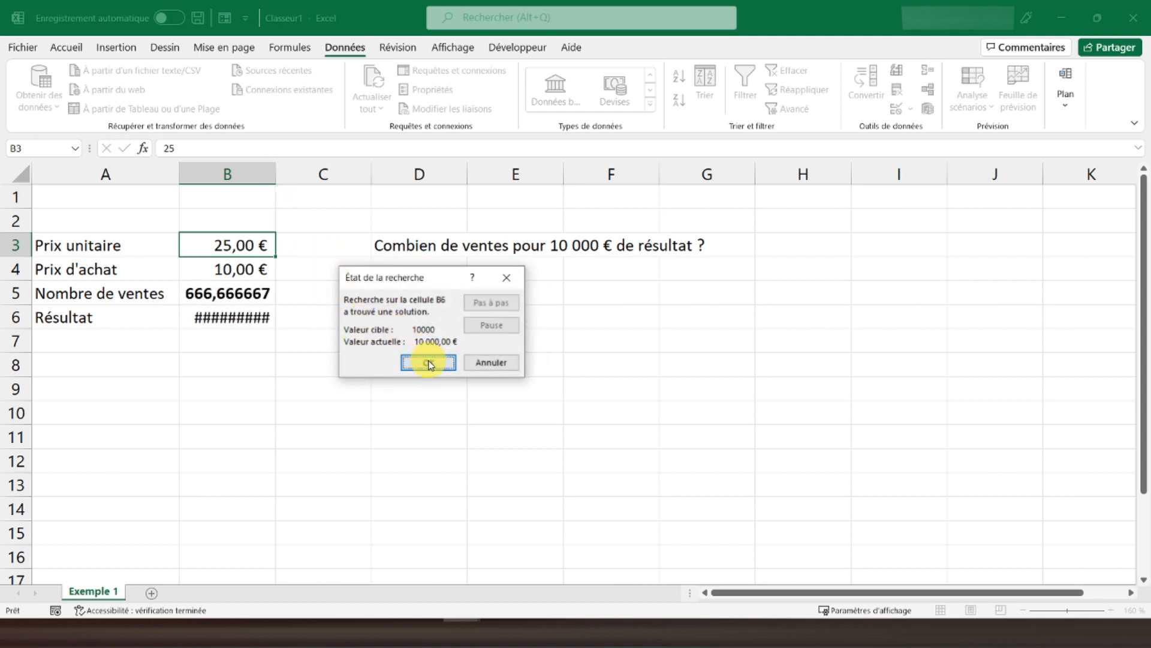
# Step: Fit column B's width to its contents and format the number of sales in B5 as a number with two decimals
pyautogui.doubleClick(275, 174)
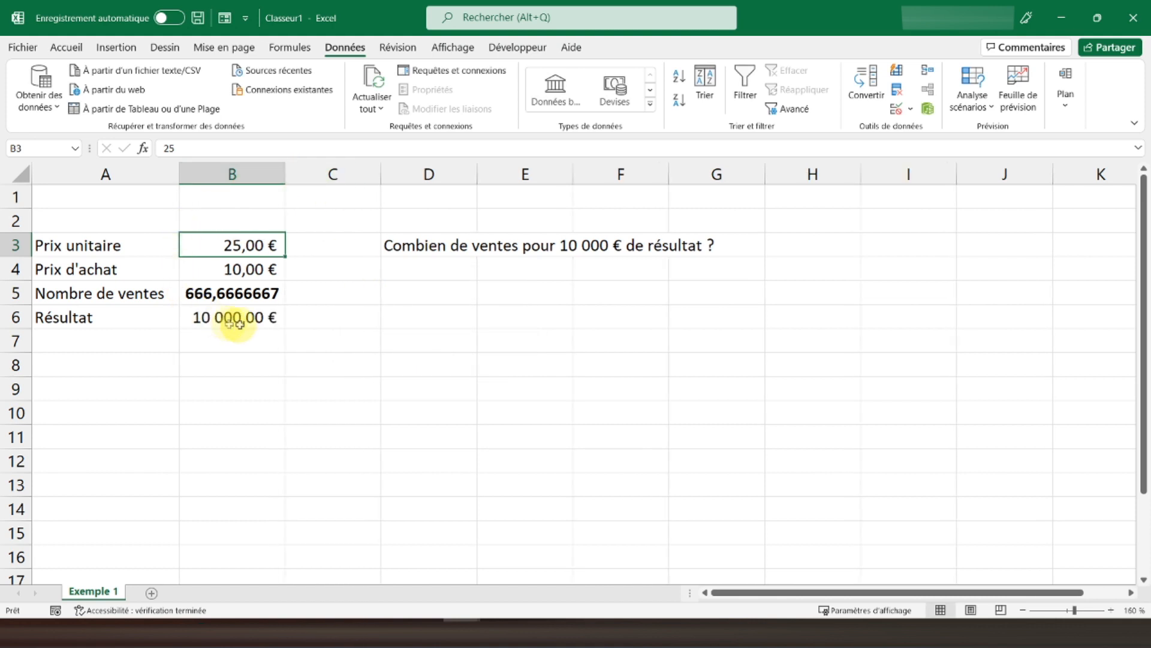
pyautogui.click(206, 294)
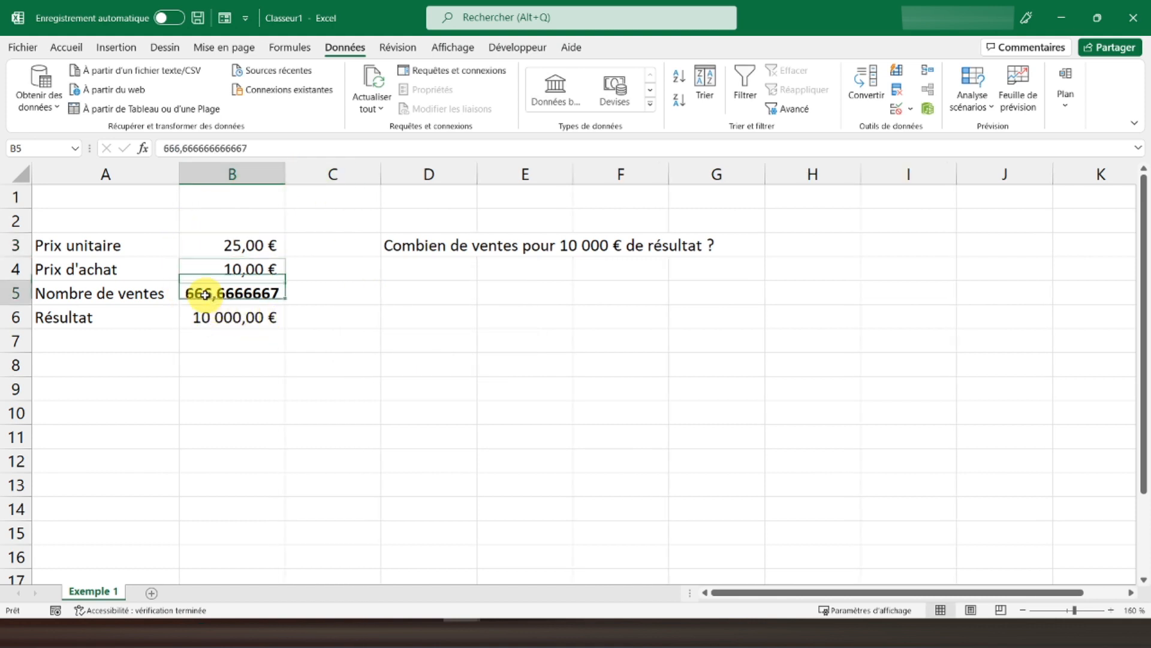
pyautogui.click(67, 48)
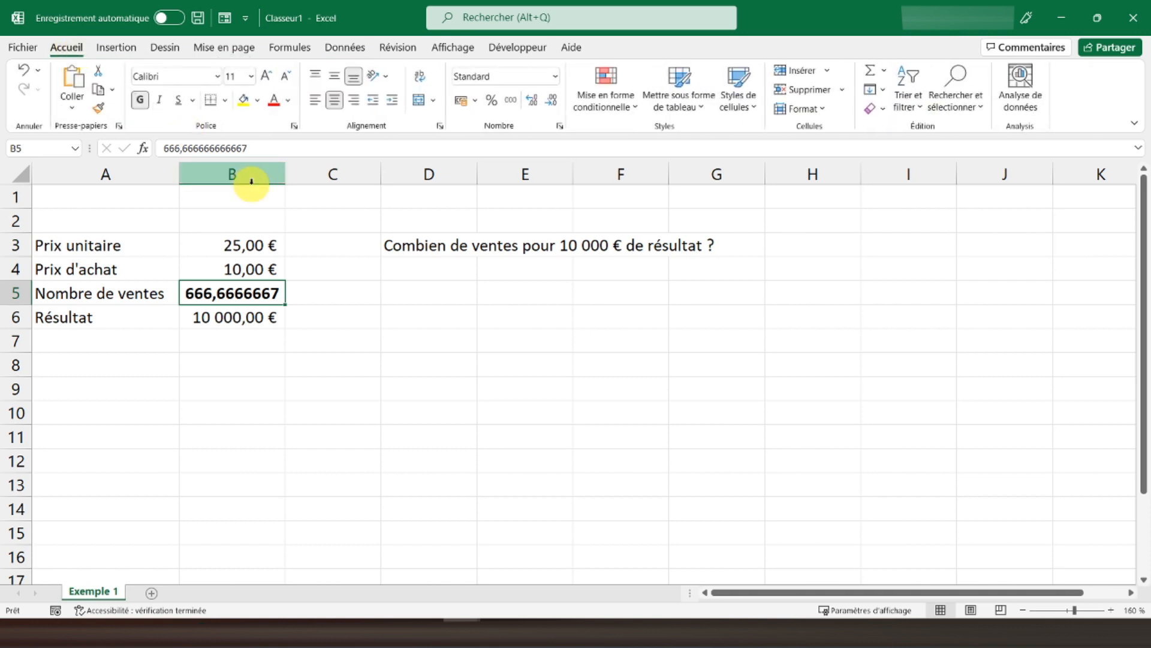
pyautogui.hotkey('ctrl', 'shift', '1')
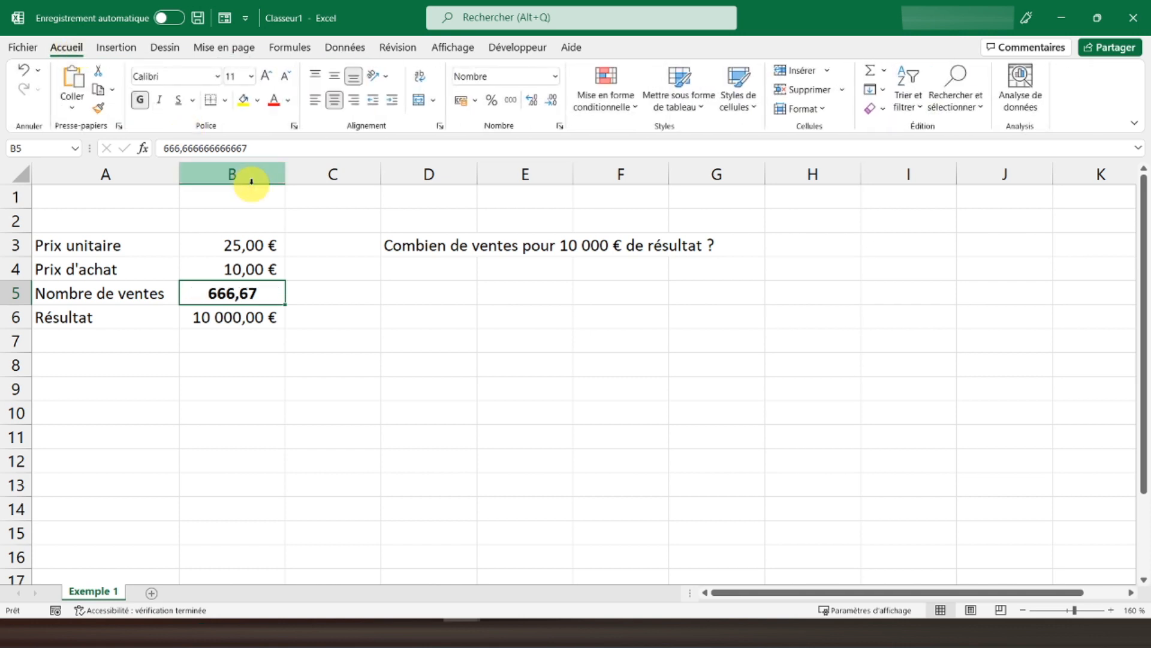
pyautogui.click(241, 317)
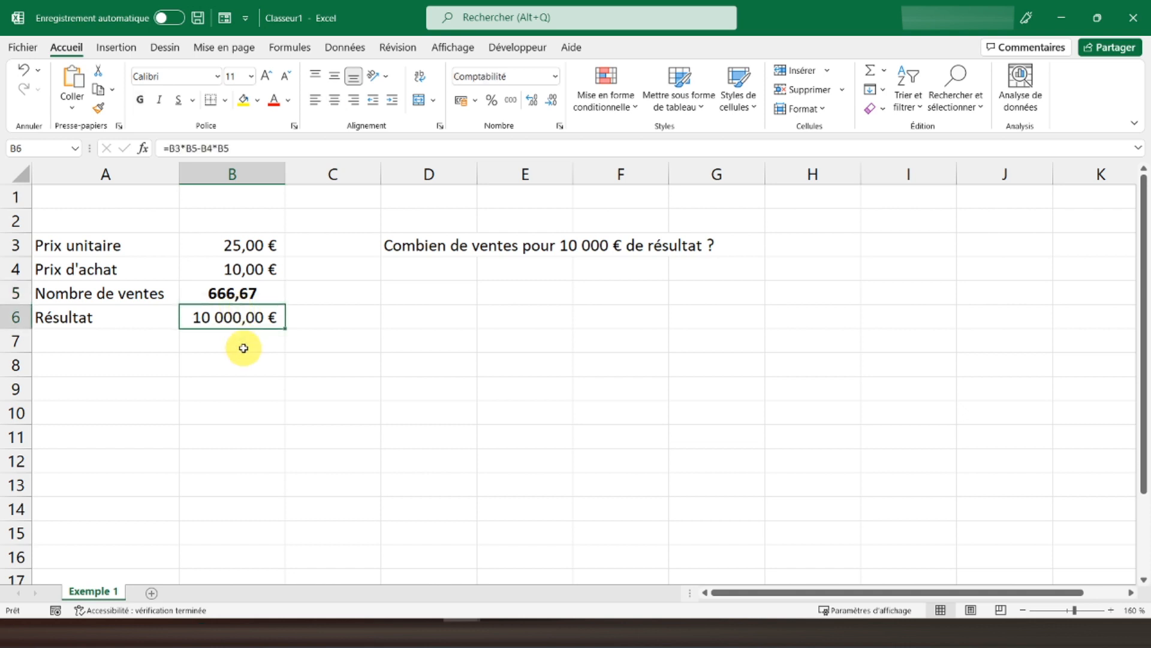
pyautogui.click(203, 293)
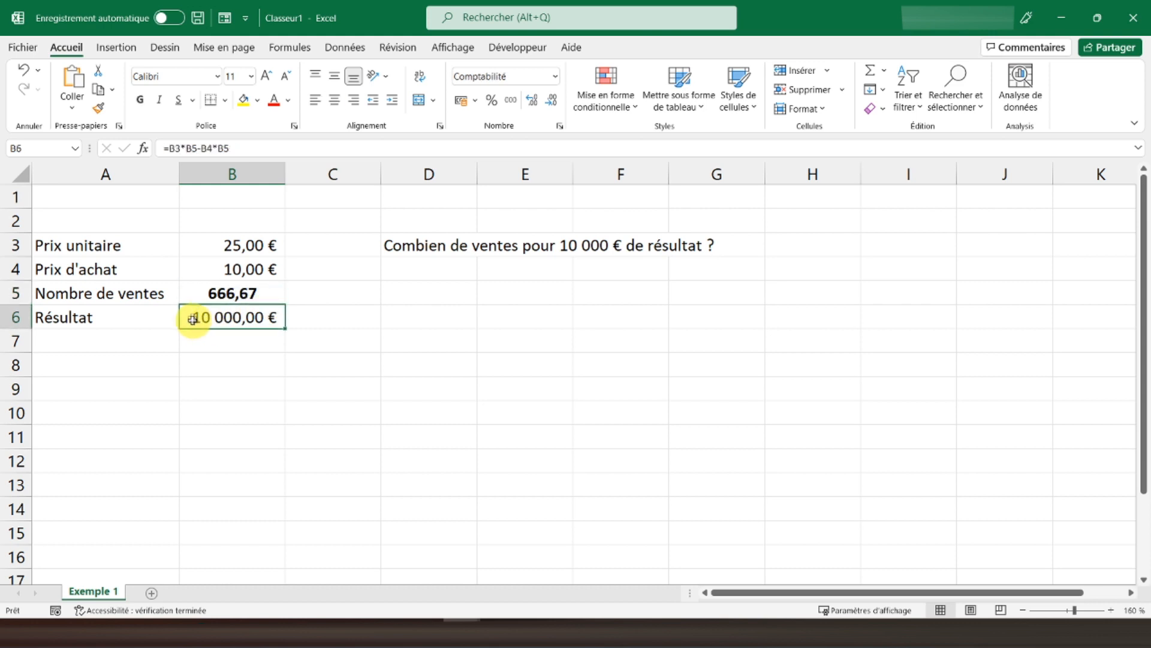
# Step: On the Exemple 2 sheet, enter the labels "Capital emprunté" in A3 and "Taux" in A4
pyautogui.click(114, 189)
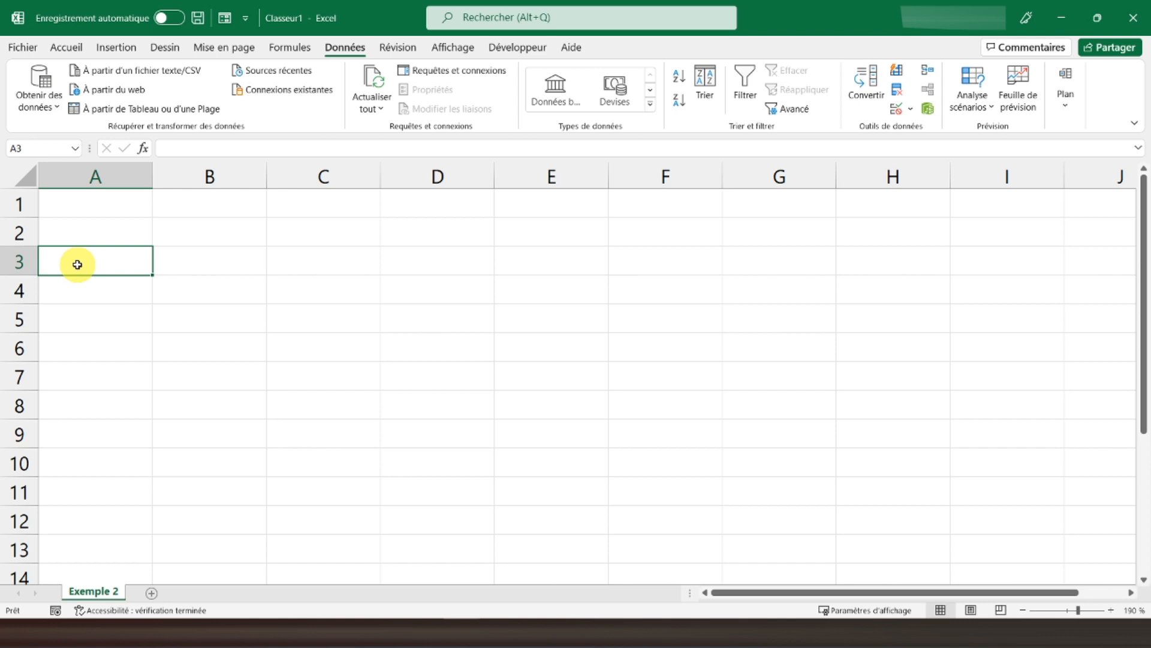
pyautogui.write('C')
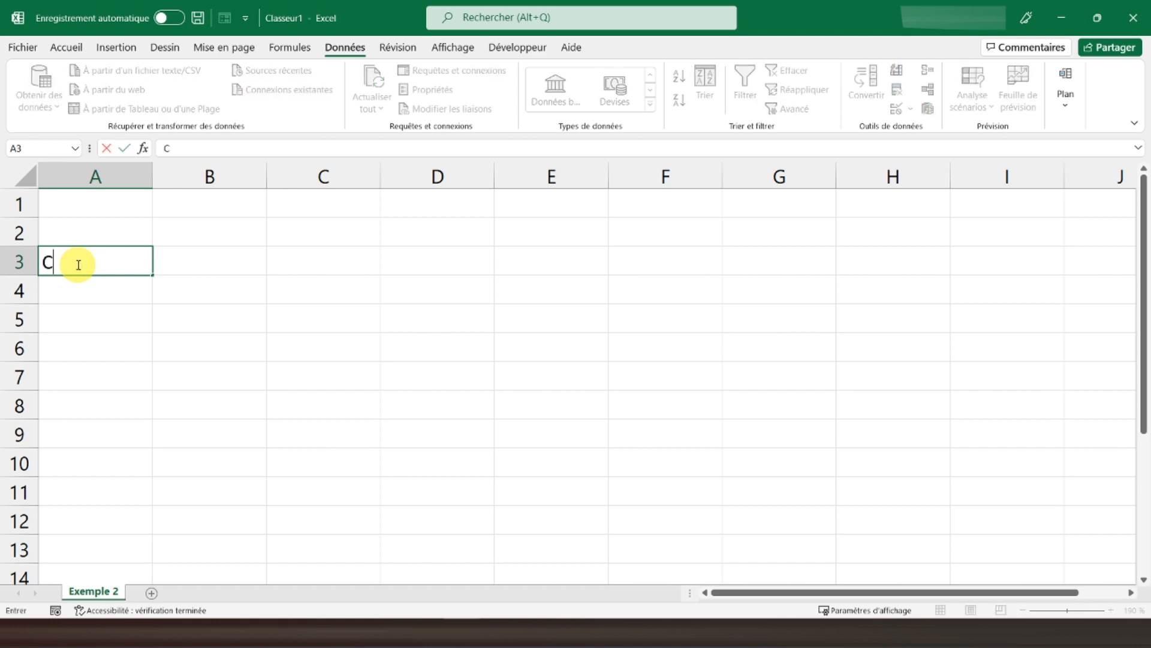
pyautogui.write('apital emprunté')
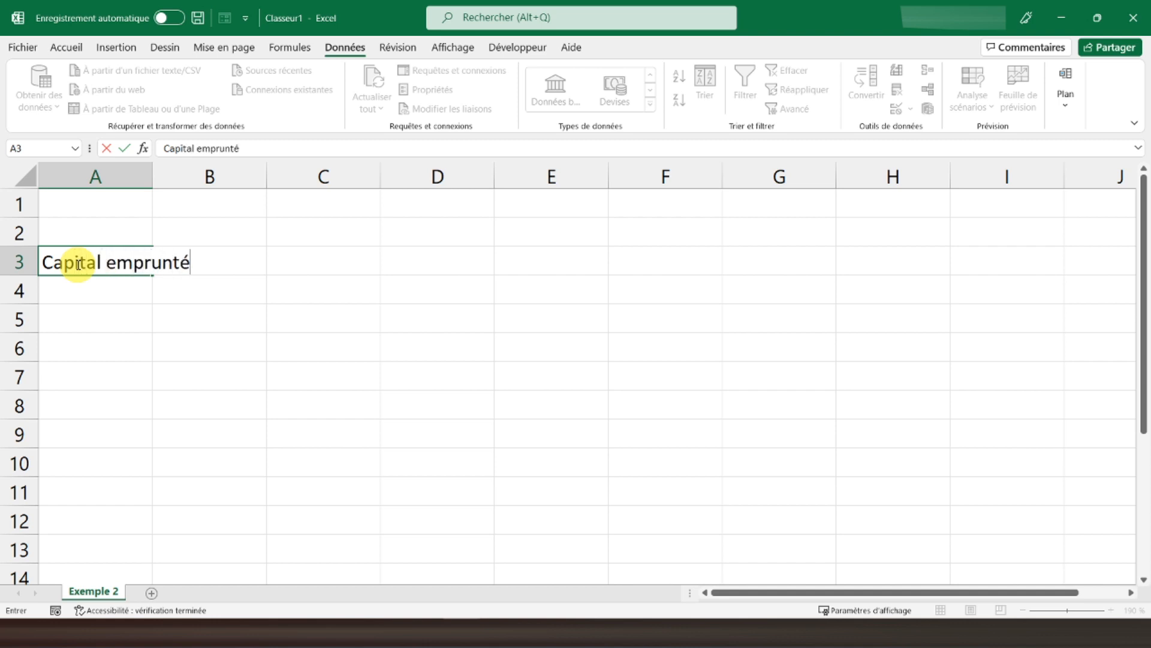
pyautogui.press('Return')
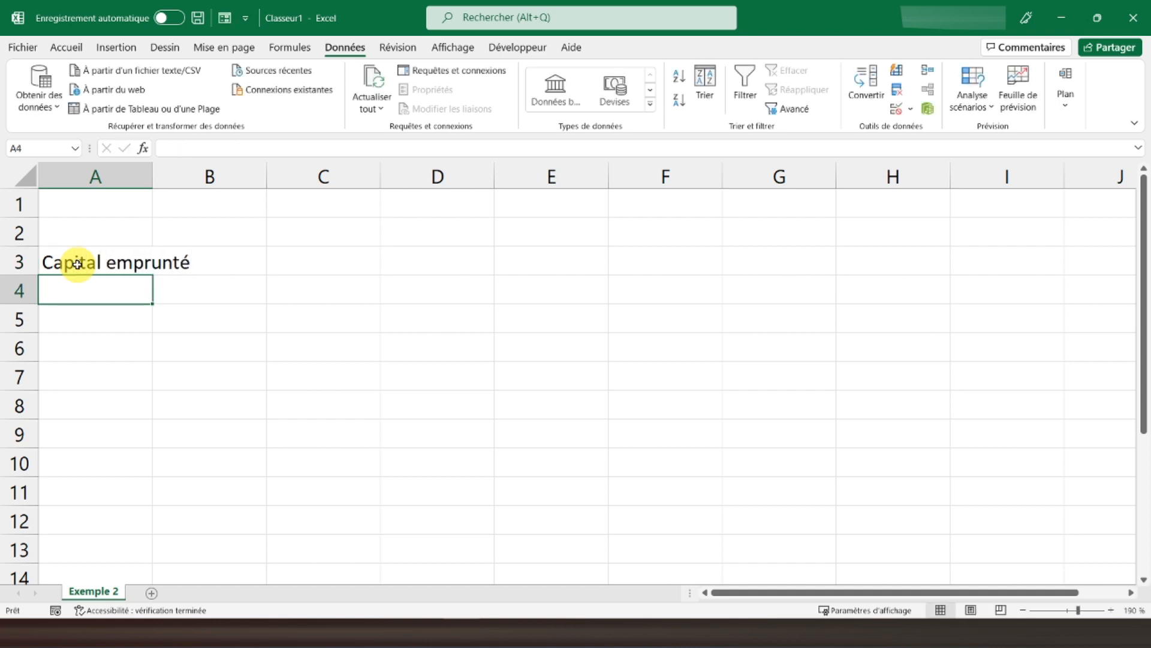
pyautogui.write('Taux')
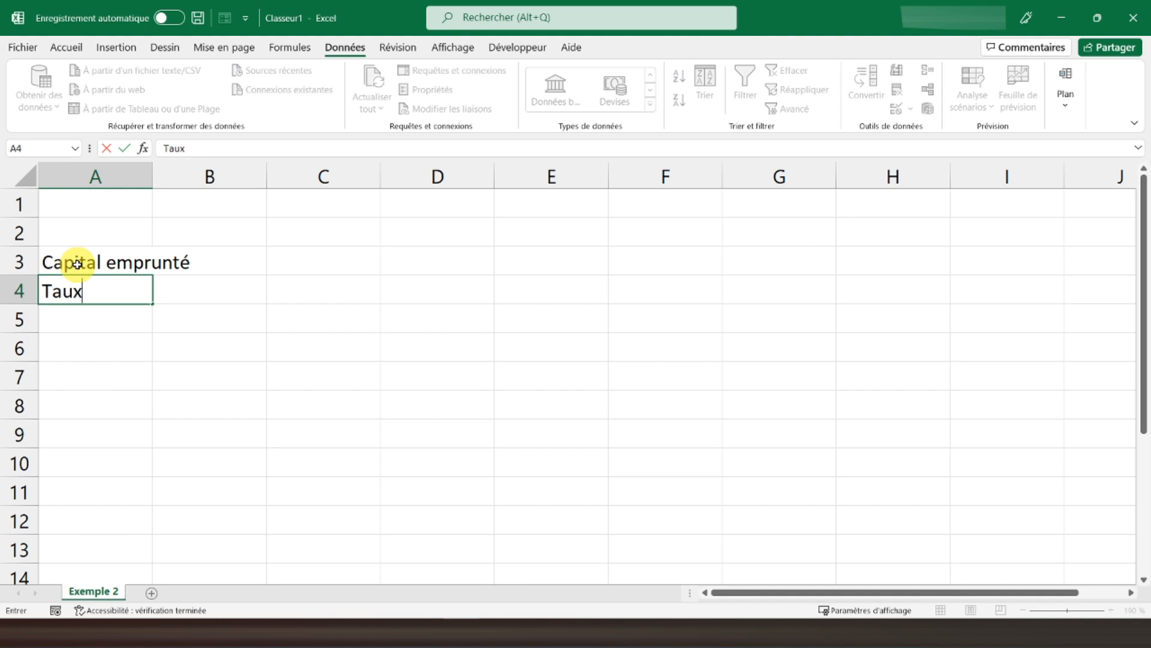
pyautogui.press('Tab')
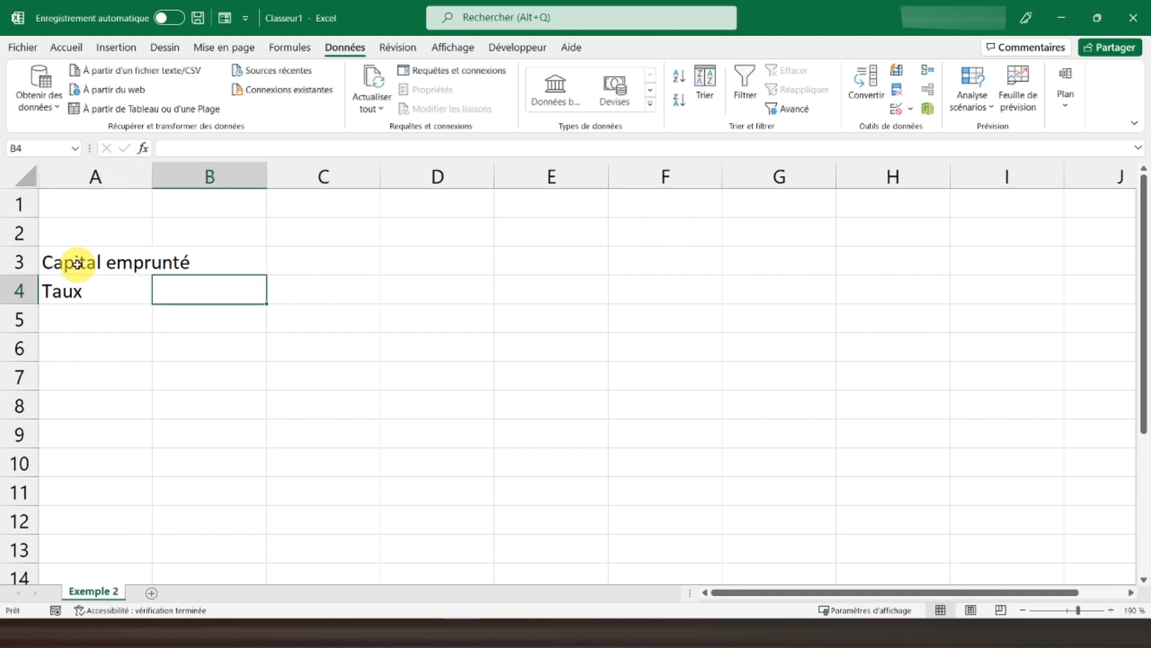
# Step: Format B4 as a percentage and enter a rate of 4%
pyautogui.click(71, 48)
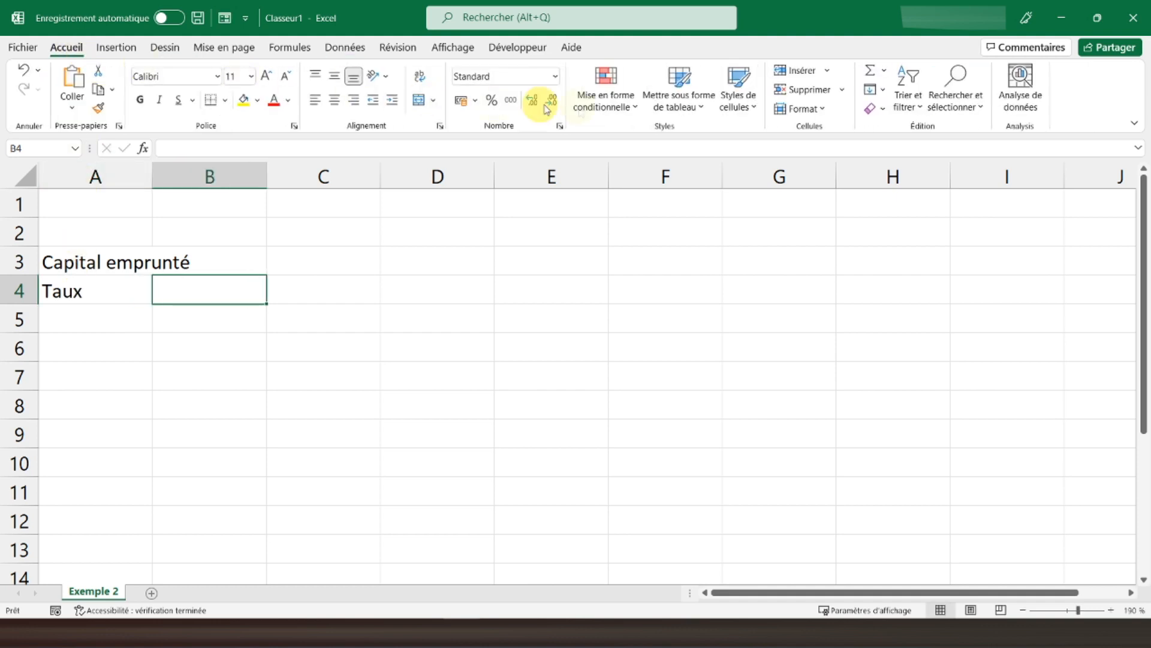
pyautogui.click(495, 106)
pyautogui.write('4')
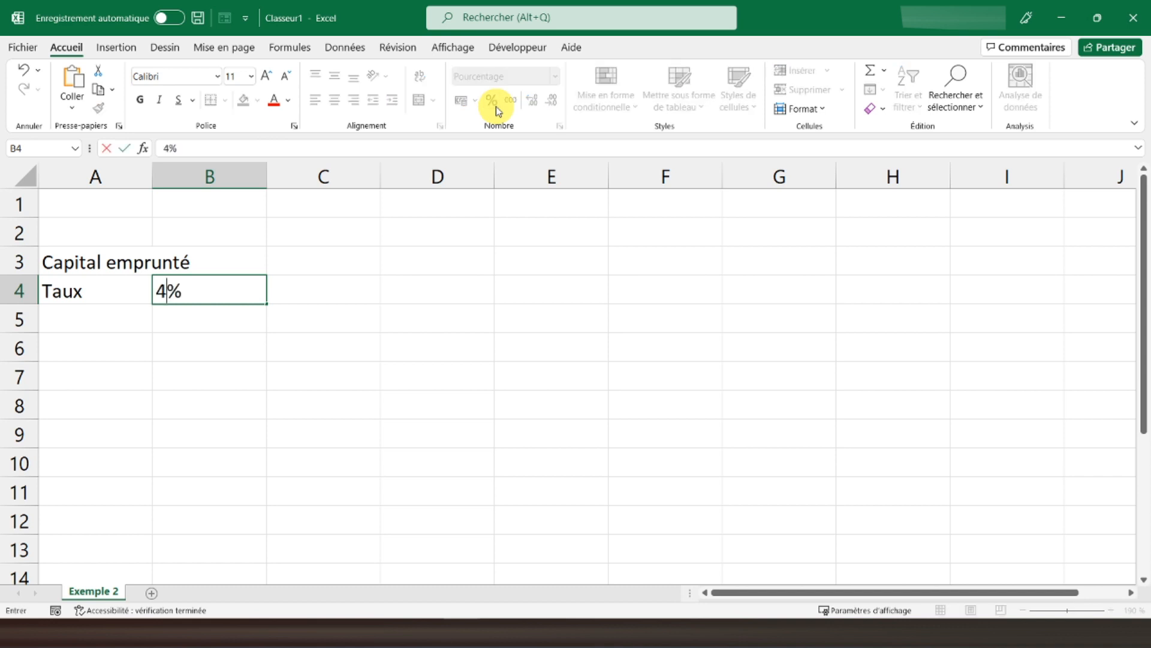
pyautogui.press('Return')
pyautogui.press('Left')
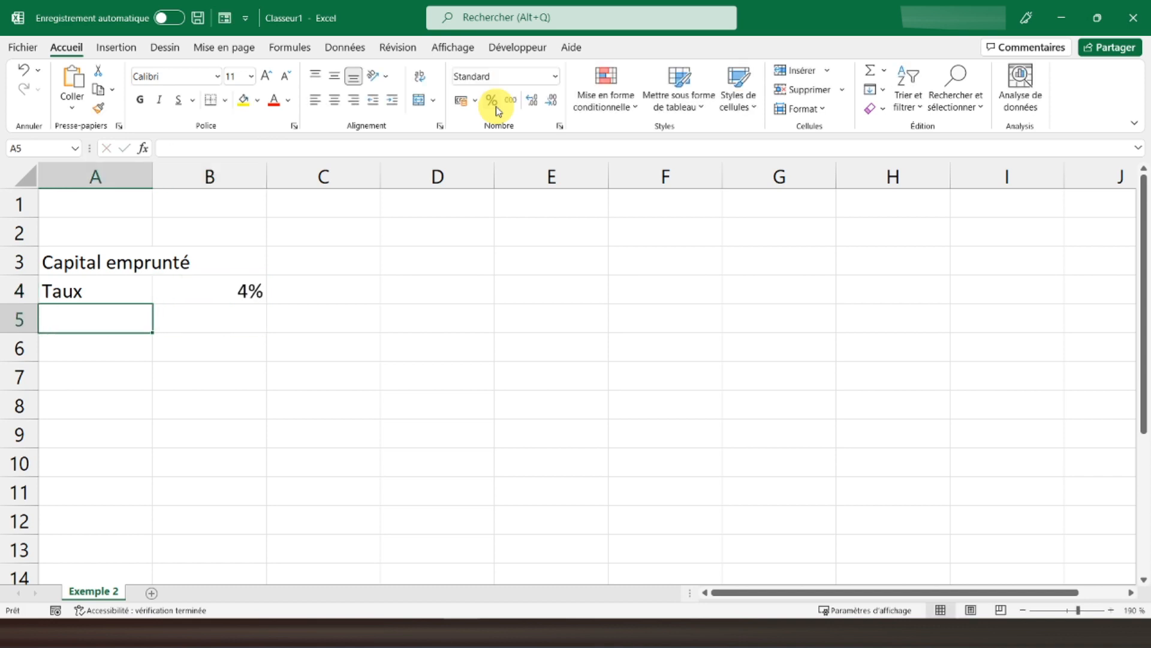
# Step: Enter the label "Montant mensuel" in A5 and the amount 500 in B5
pyautogui.write('Monta')
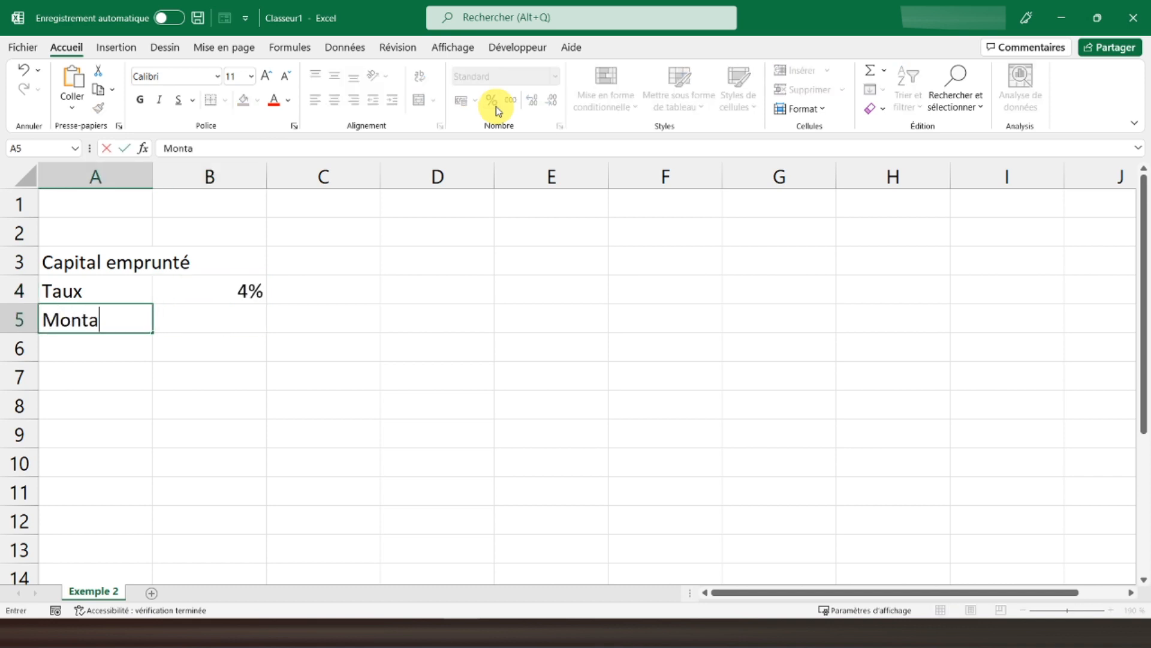
pyautogui.write('nt mensuel')
pyautogui.press('Return')
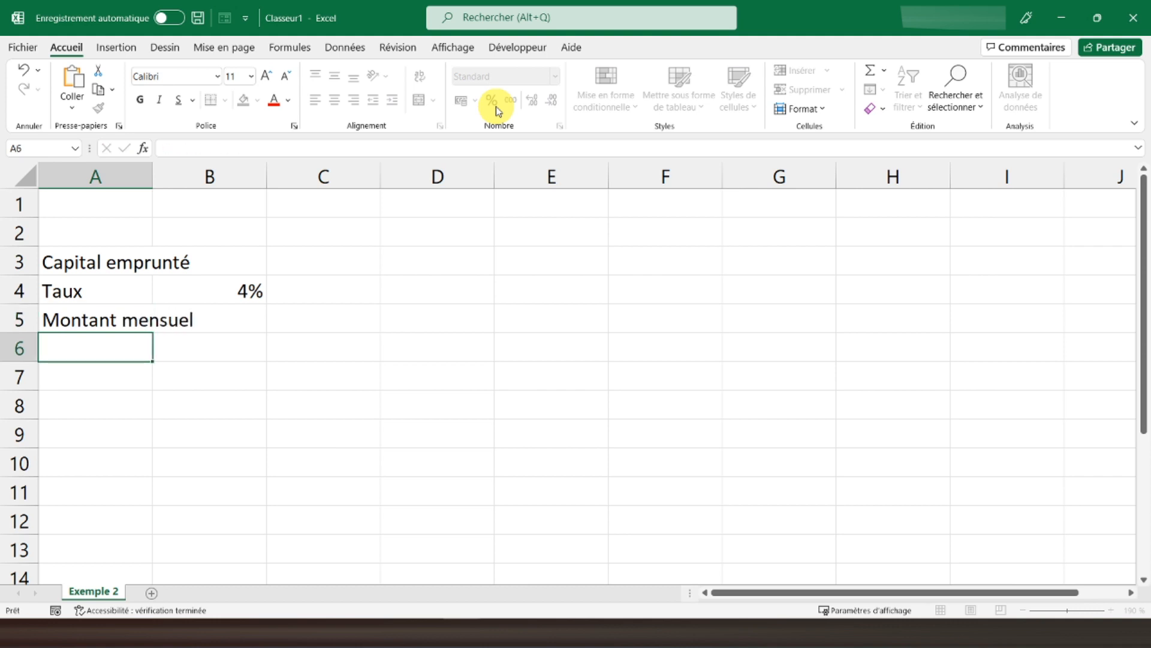
pyautogui.press('Up')
pyautogui.press('Right')
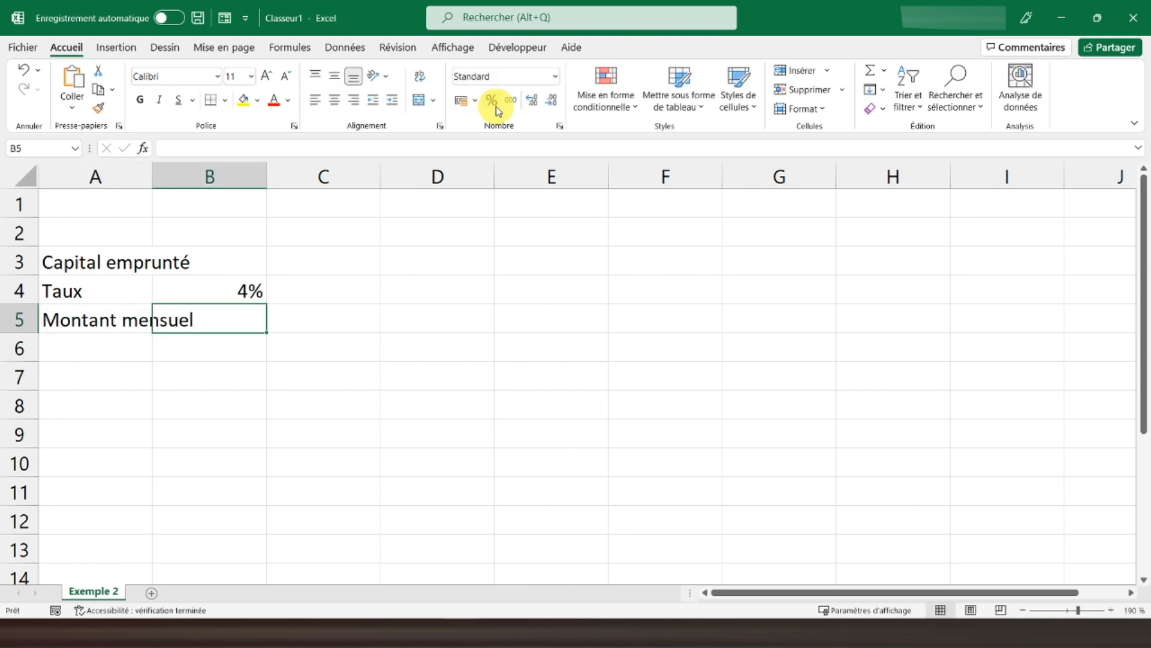
pyautogui.write('500')
pyautogui.press('Return')
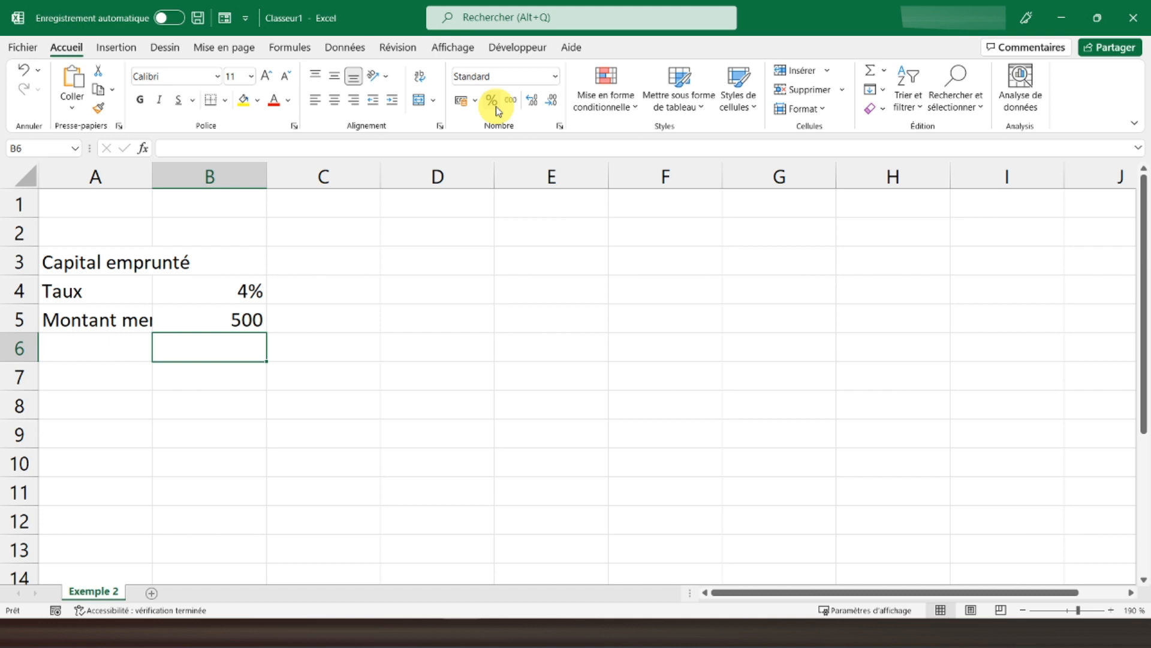
# Step: Fit column A's width to its labels and apply the euro accounting format to the monthly amount in B5
pyautogui.doubleClick(153, 175)
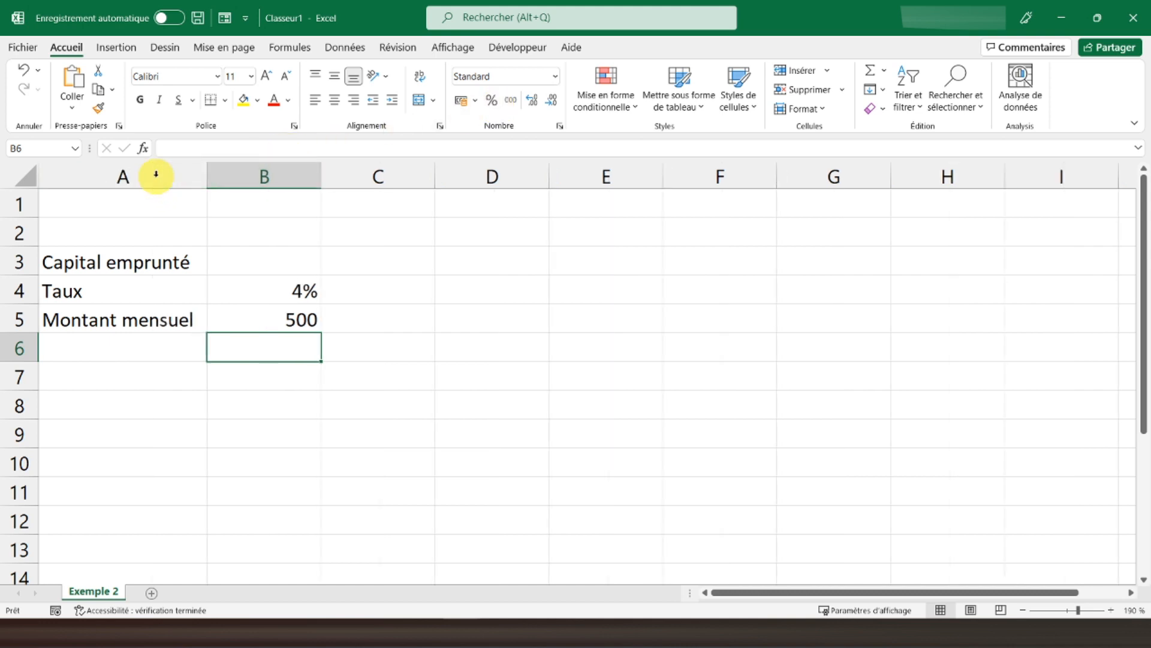
pyautogui.click(249, 316)
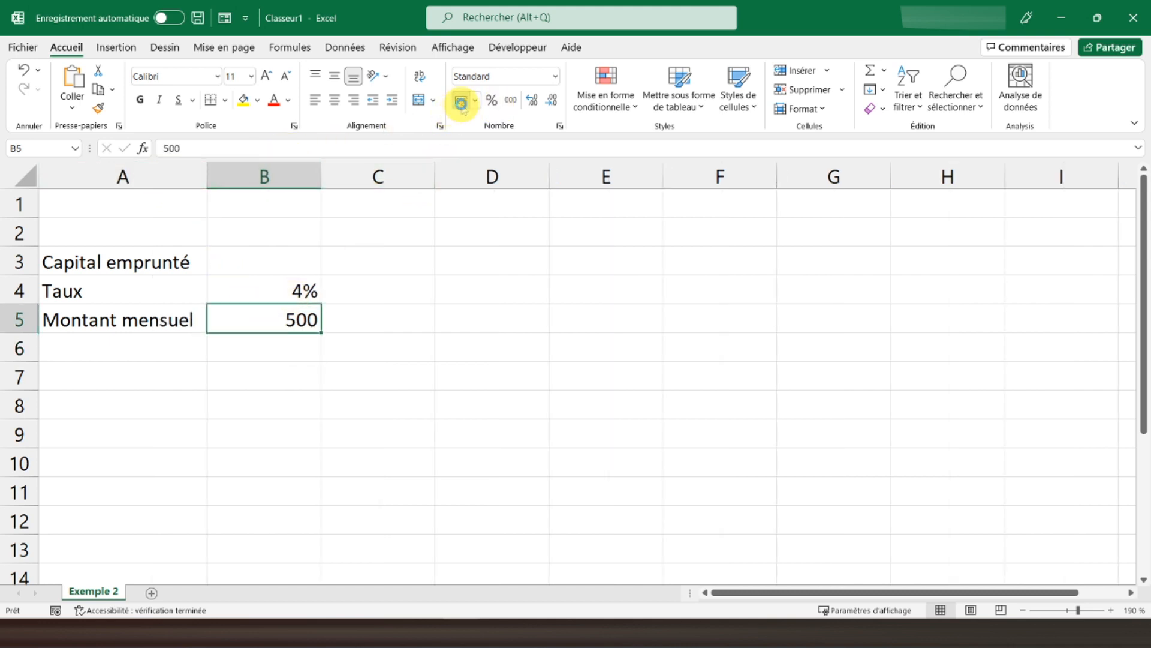
pyautogui.click(461, 101)
# Step: Enter the label "Durée en mois" in A6 and the duration 10 in B6
pyautogui.click(124, 347)
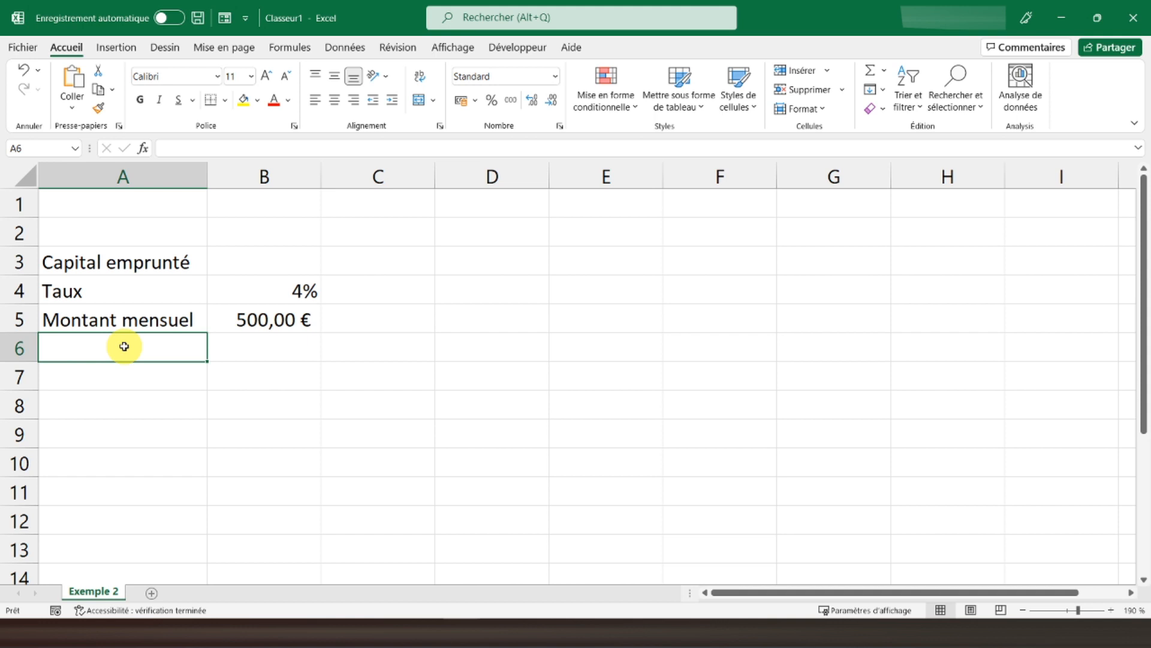
pyautogui.write('Duré')
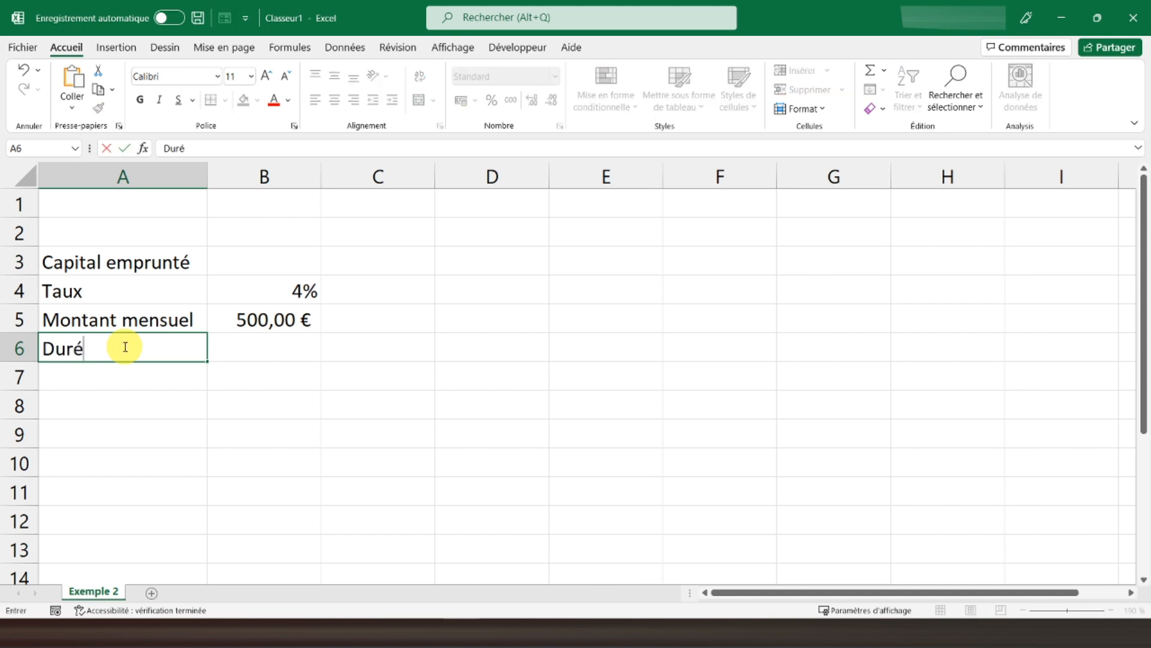
pyautogui.write('e en mois')
pyautogui.press('Tab')
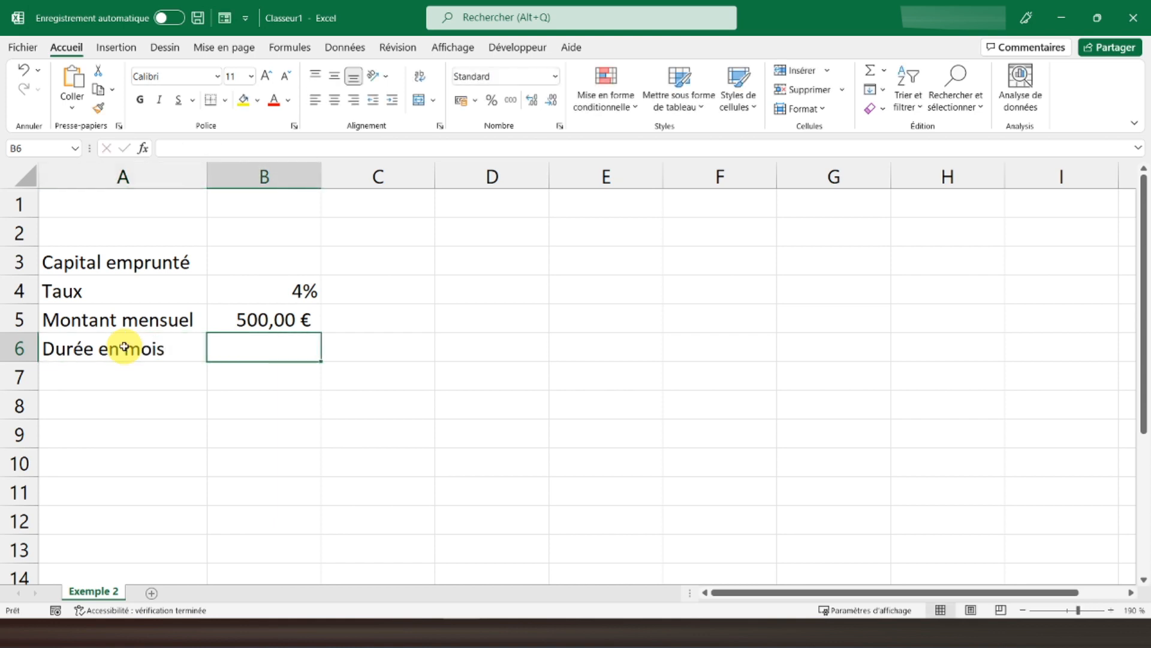
pyautogui.write('10')
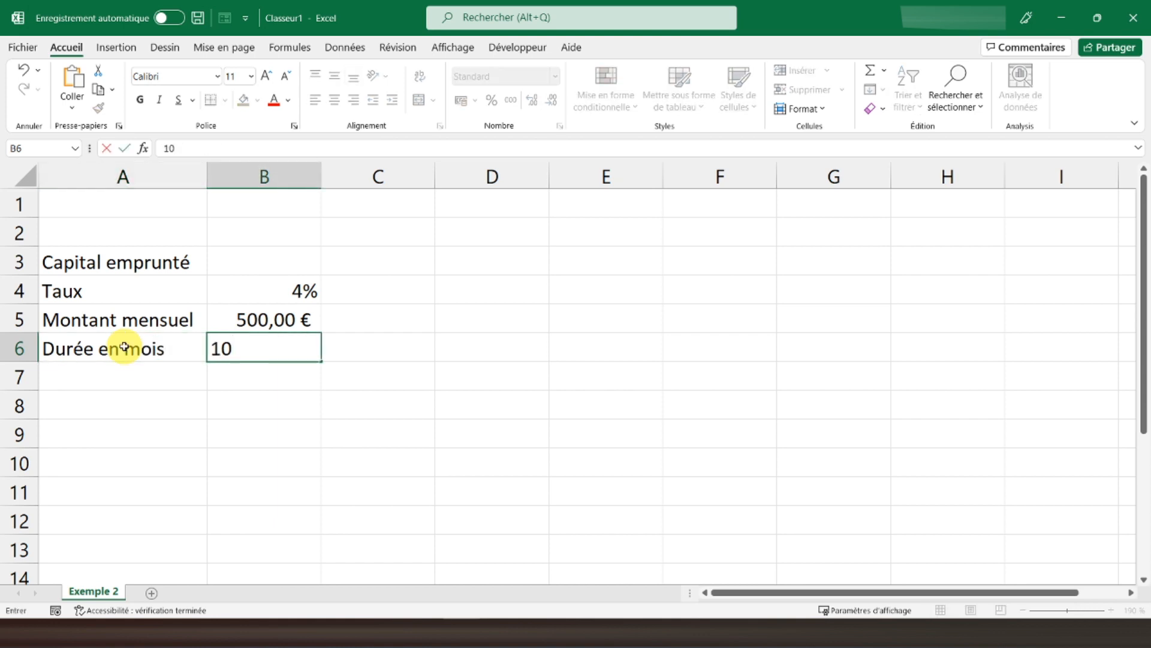
pyautogui.press('Up')
# Step: Begin a VA formula in B3 with B4/12 as the rate and B6 as the number of periods
pyautogui.press('Up')
pyautogui.press('Up')
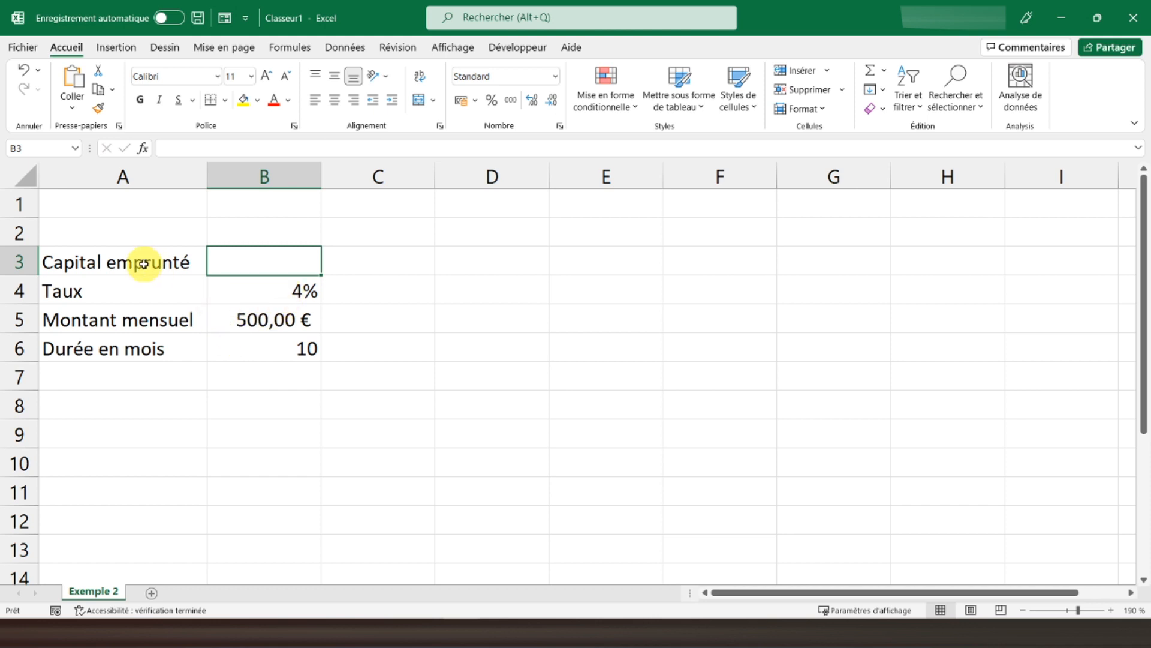
pyautogui.write('=va')
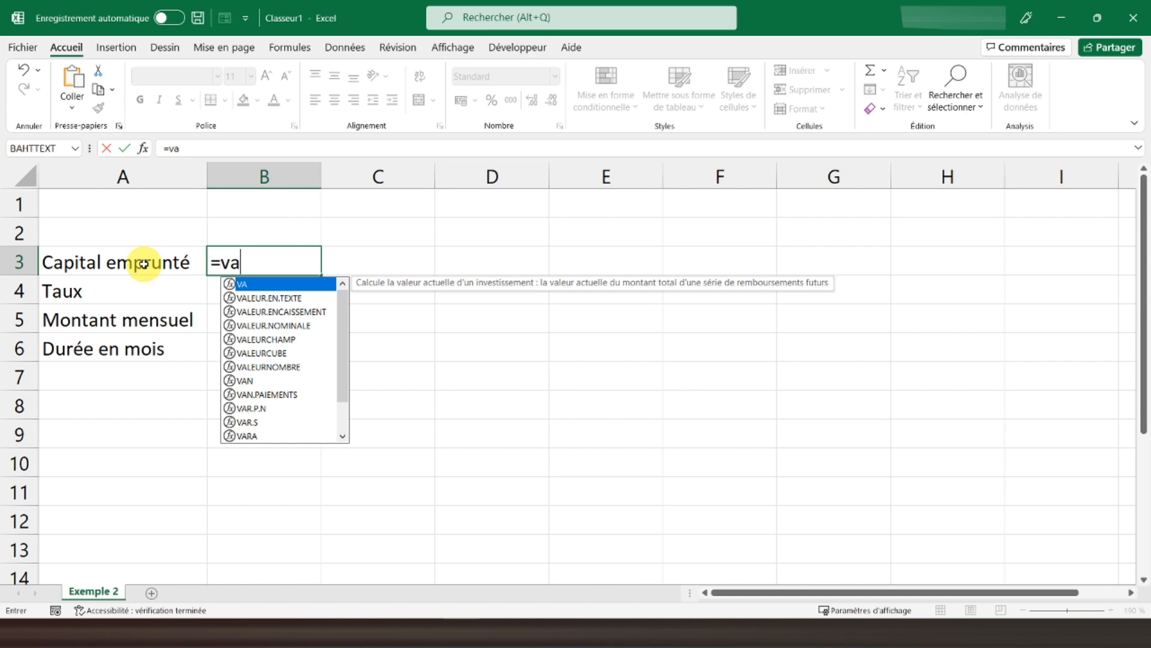
pyautogui.write('(')
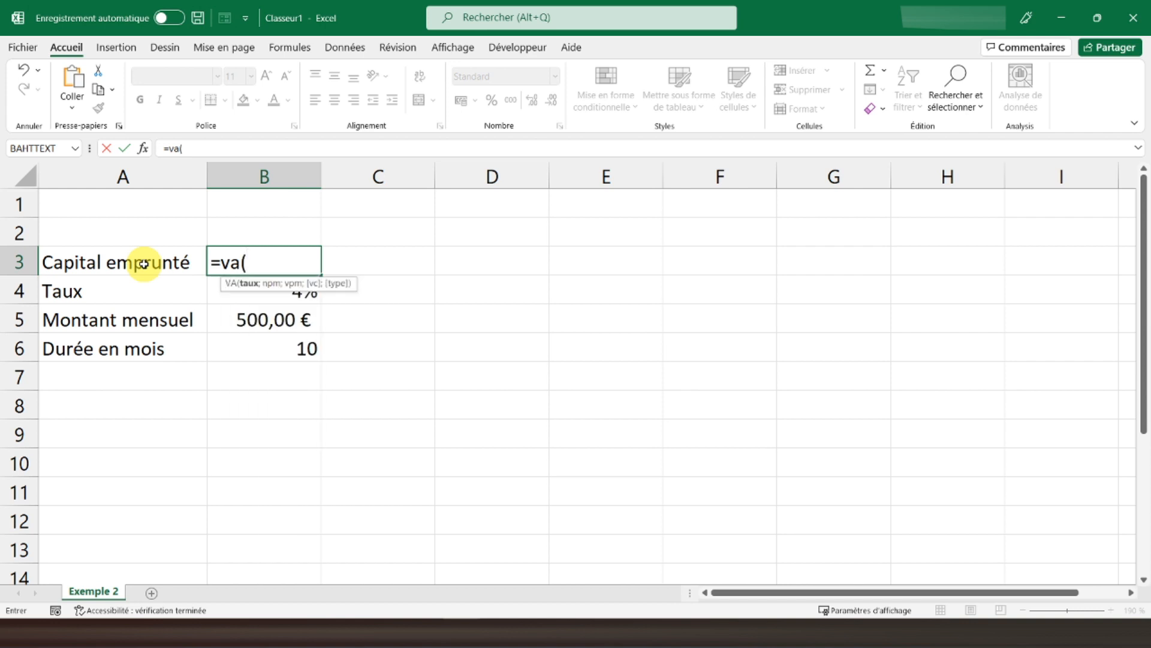
pyautogui.press('Down')
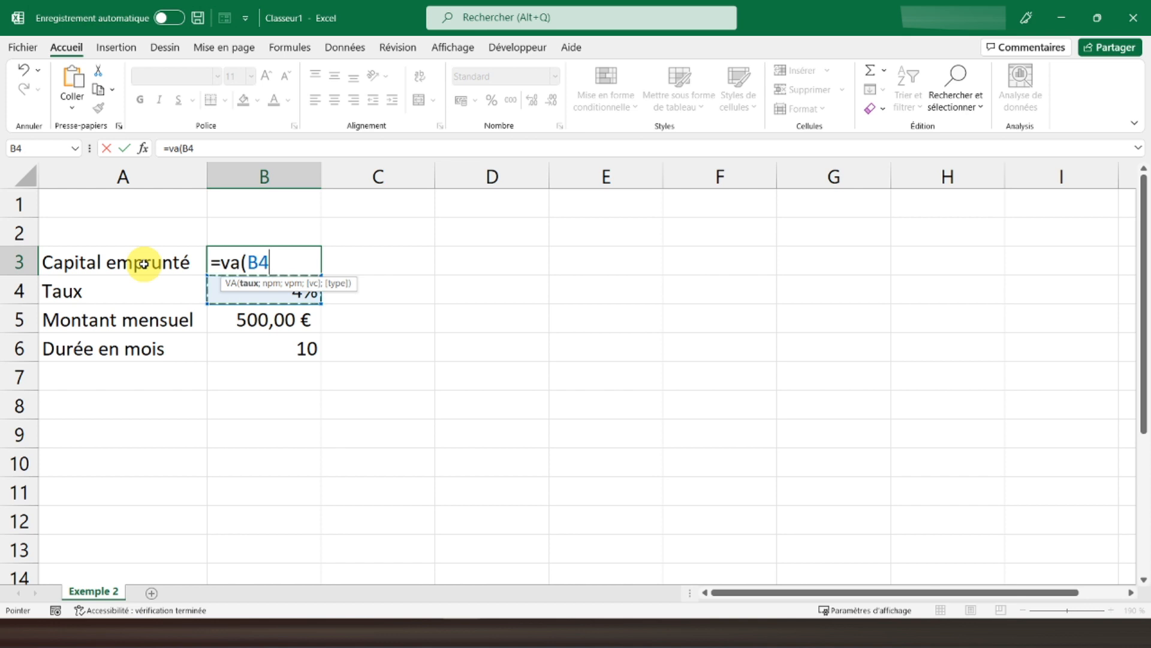
pyautogui.write('/12;')
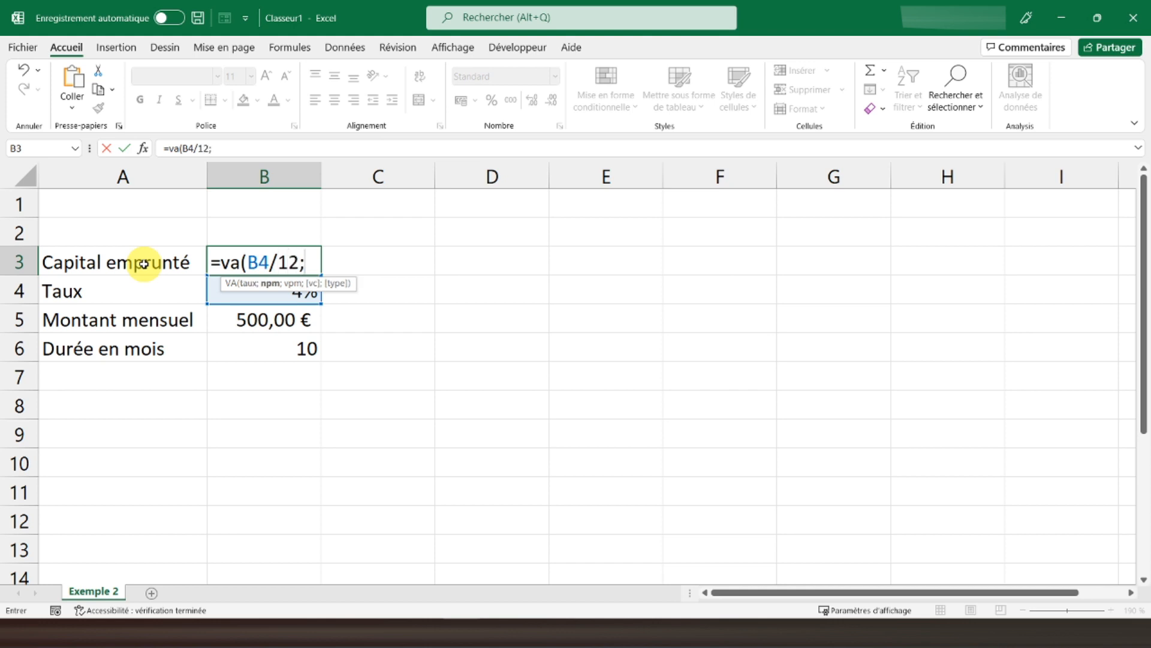
pyautogui.press('Down')
pyautogui.press('Down')
pyautogui.press('Down')
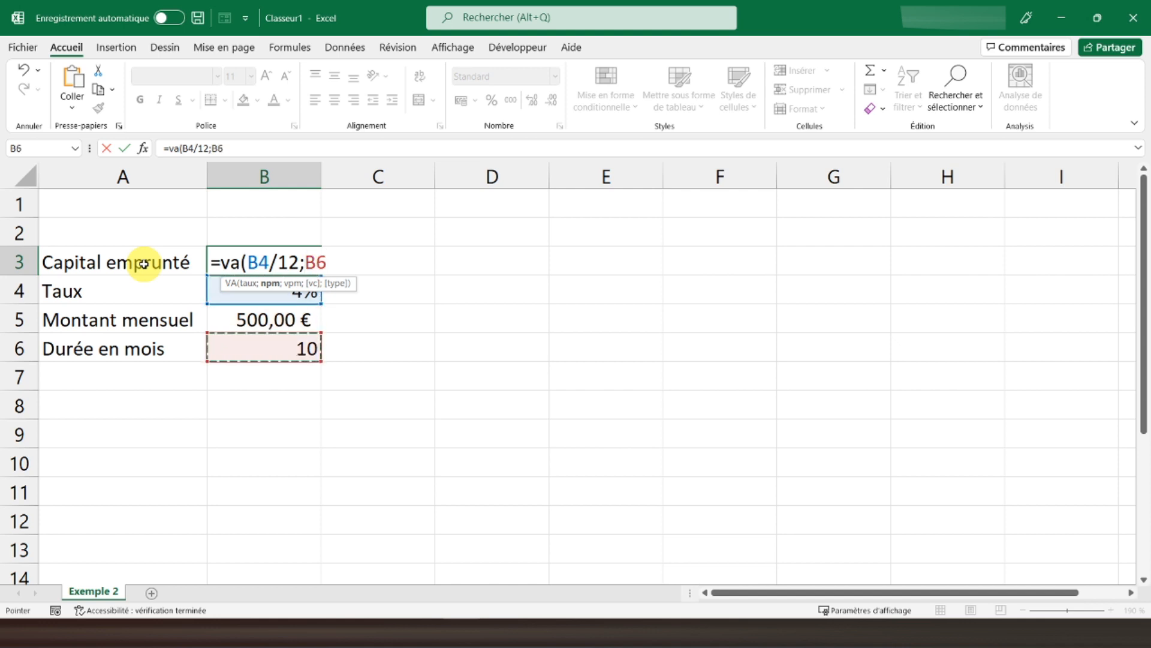
pyautogui.write('/')
pyautogui.press('Down')
pyautogui.press('Down')
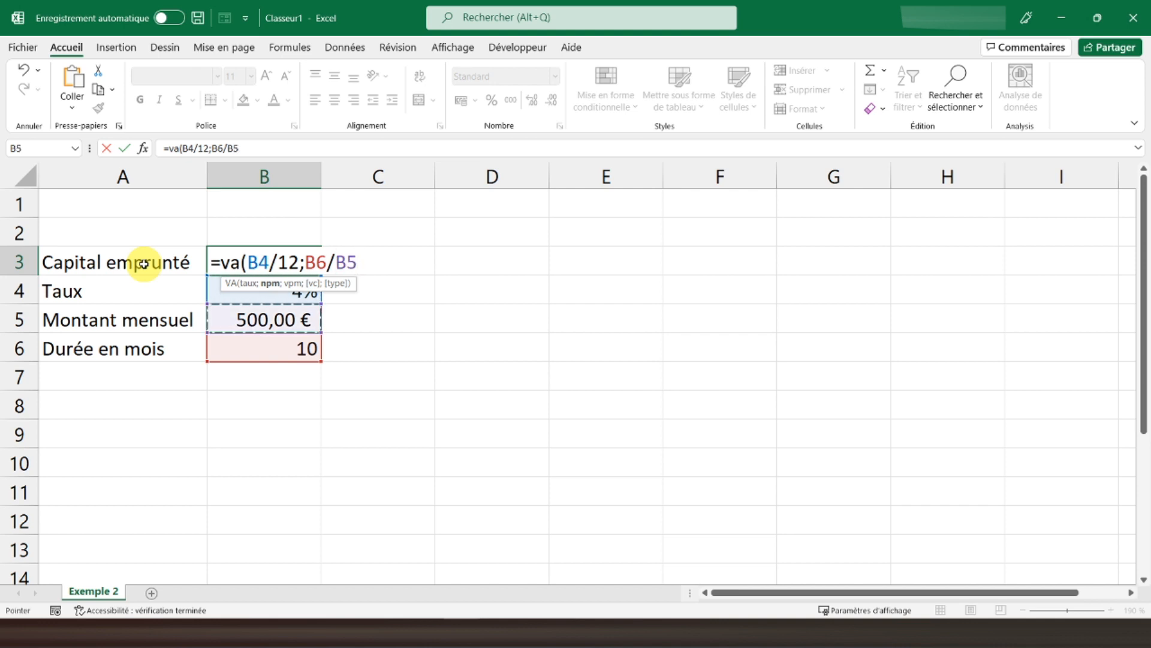
pyautogui.press('BackSpace')
pyautogui.press('BackSpace')
pyautogui.press('BackSpace')
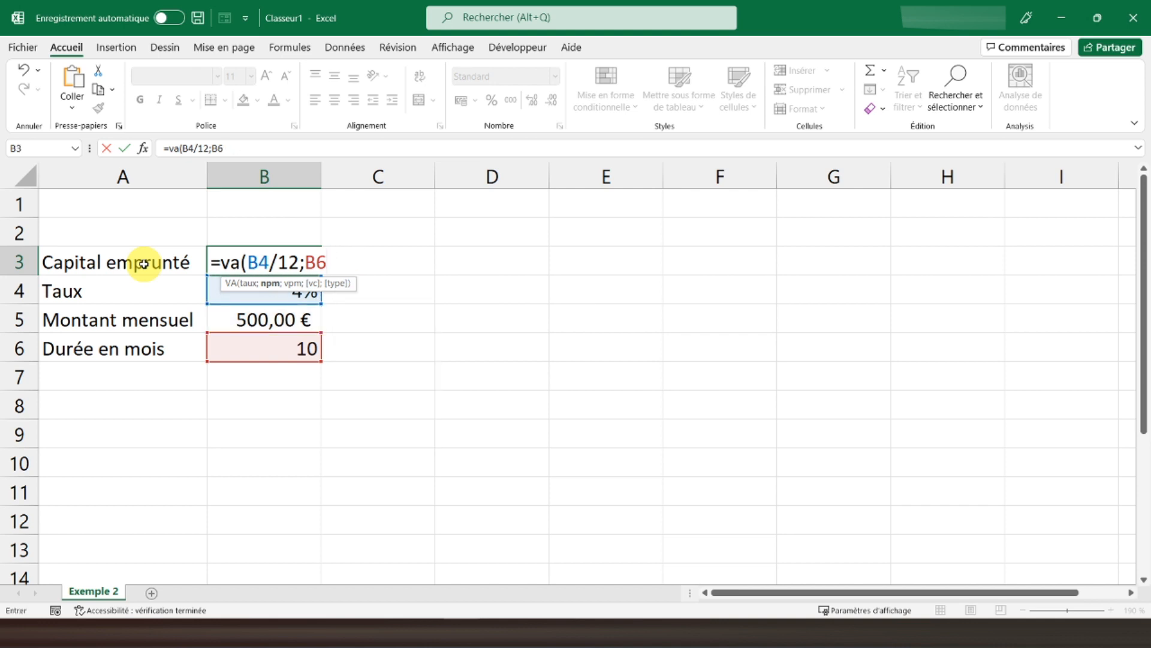
# Step: Complete the VA formula in B3 with B5 as the payment and 0 as the future value
pyautogui.write(';')
pyautogui.press('Down')
pyautogui.press('Down')
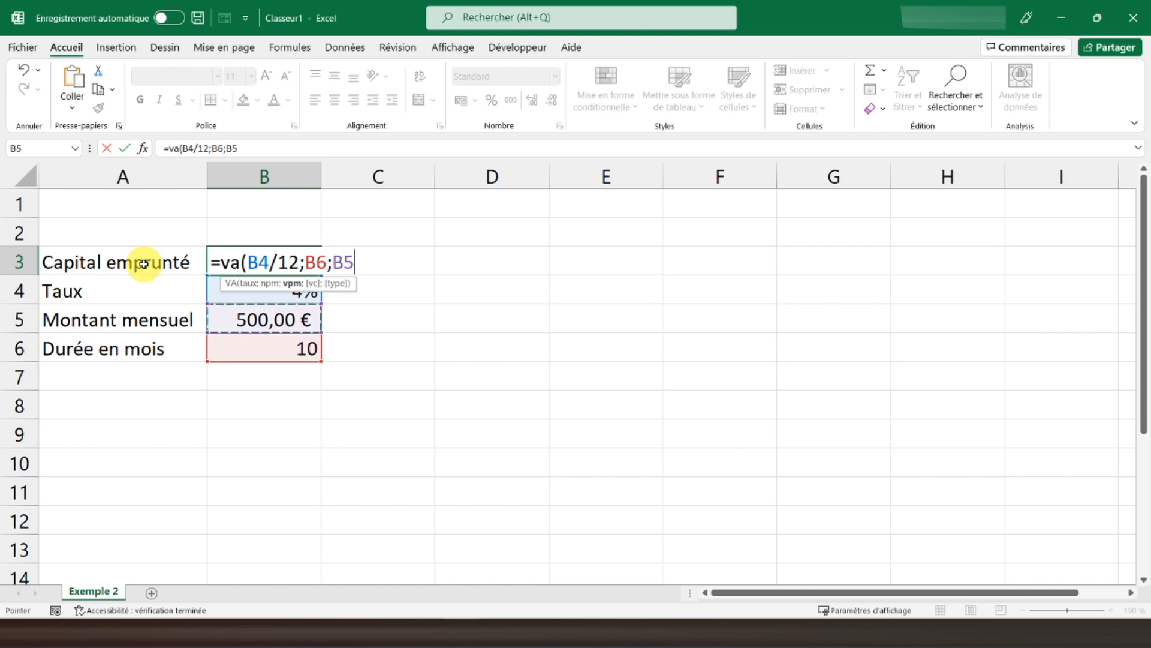
pyautogui.write(';0')
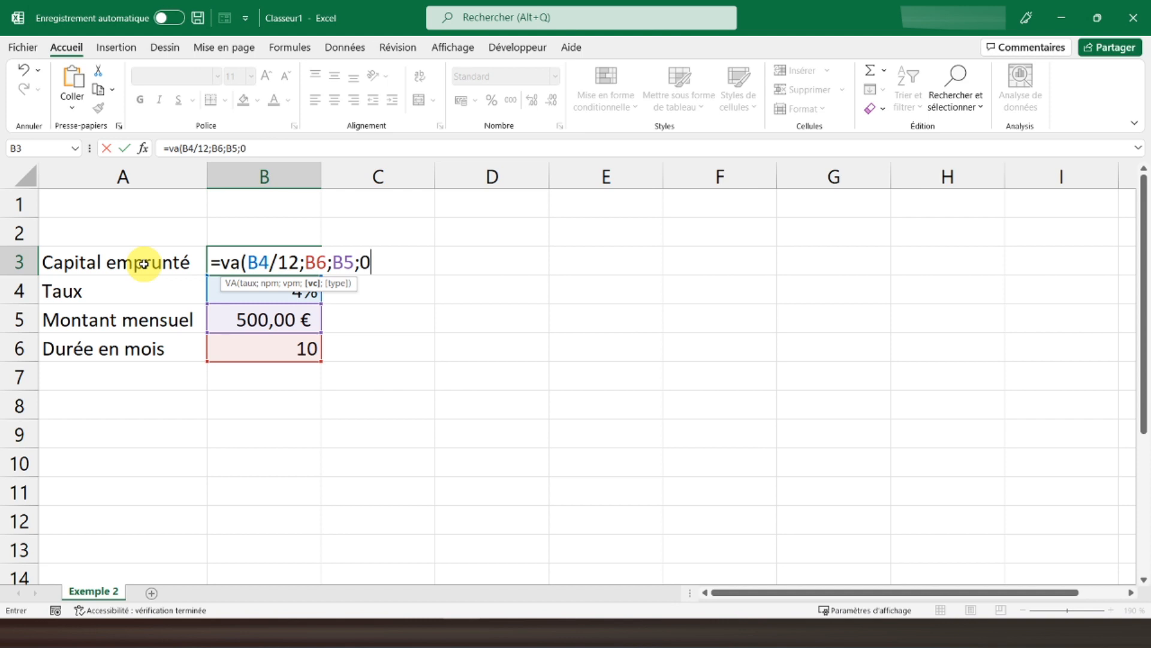
pyautogui.write(')')
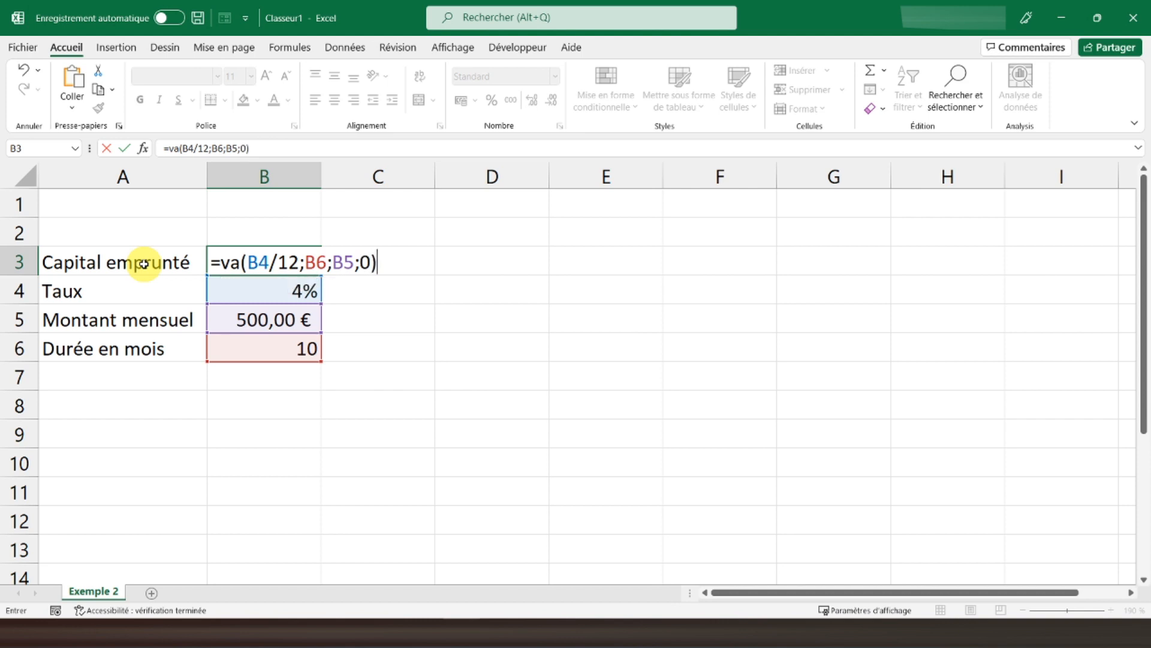
pyautogui.press('Return')
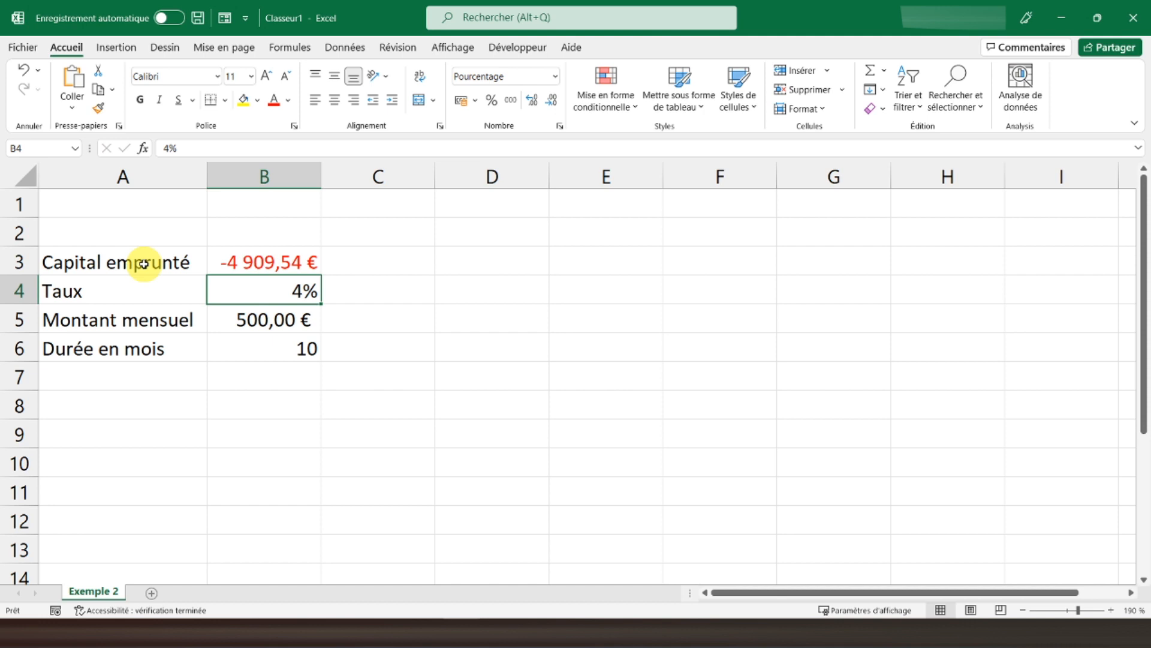
# Step: Put a minus sign before B5 in the VA formula in B3 so the payment argument is negative
pyautogui.click(245, 259)
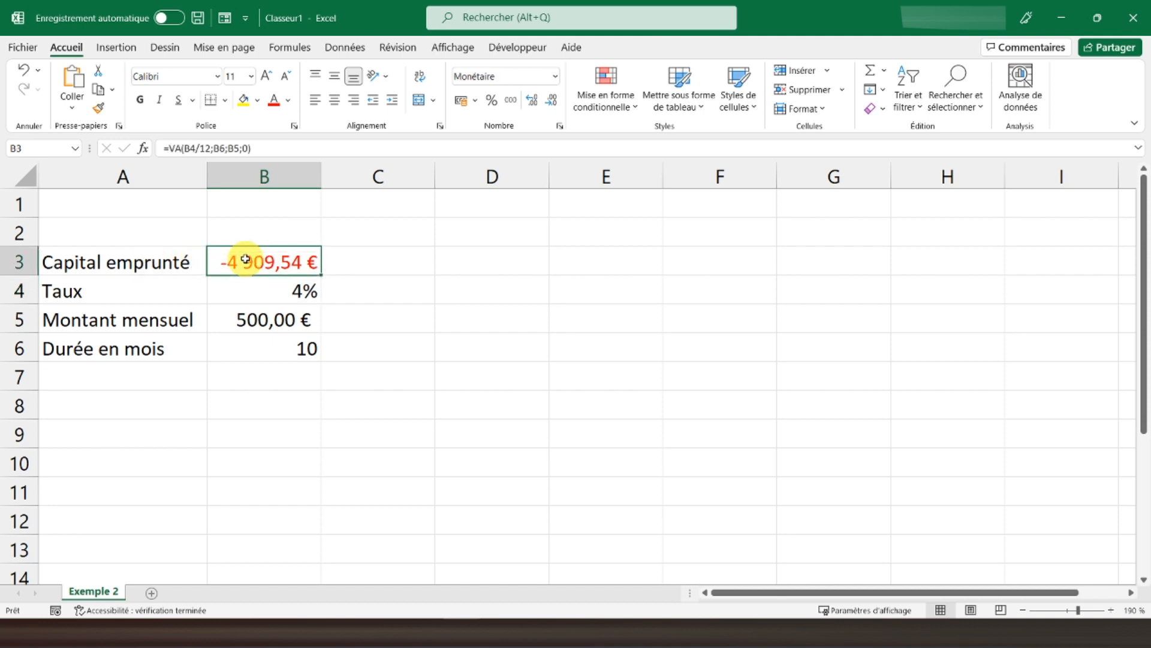
pyautogui.click(228, 148)
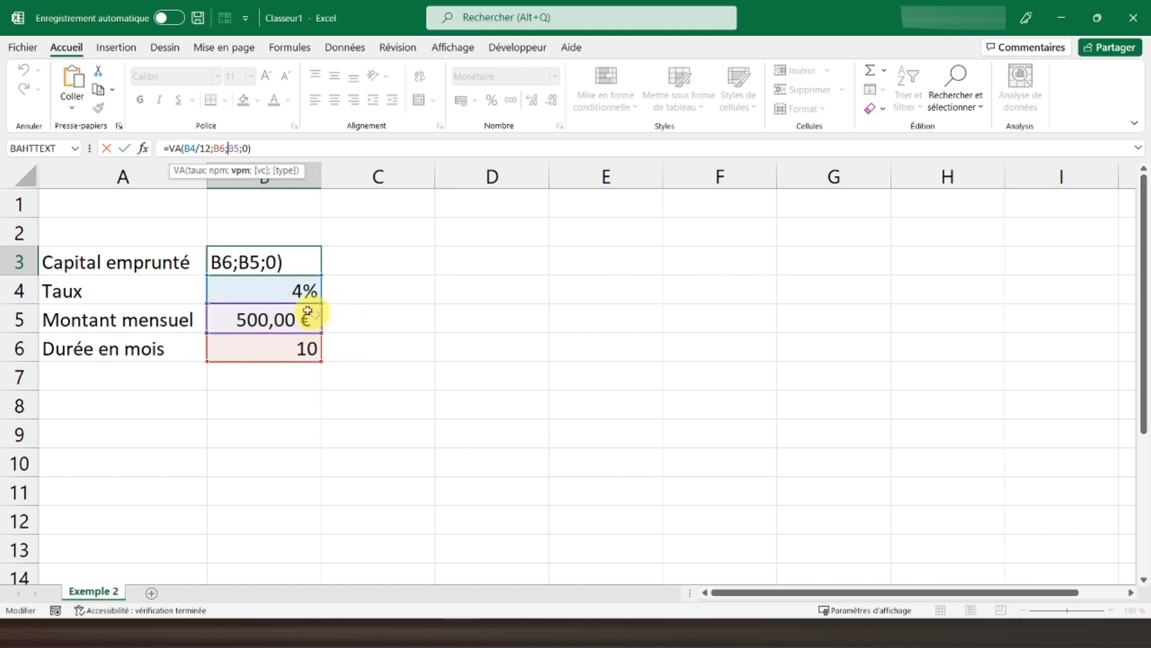
pyautogui.write('-')
pyautogui.press('Return')
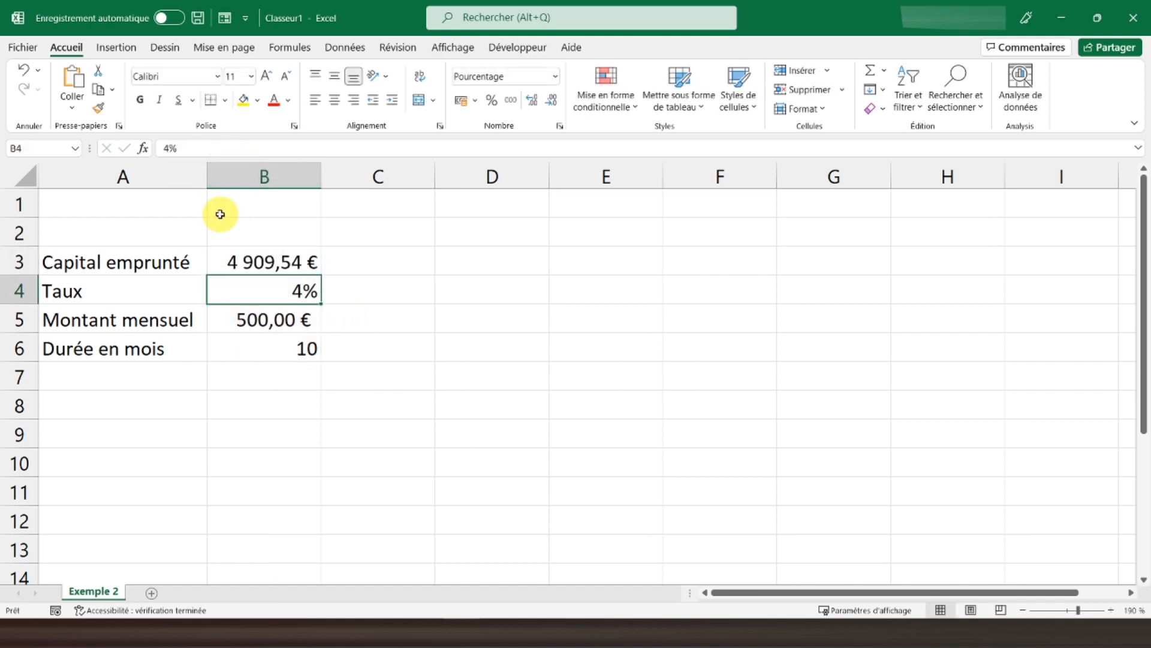
pyautogui.click(225, 259)
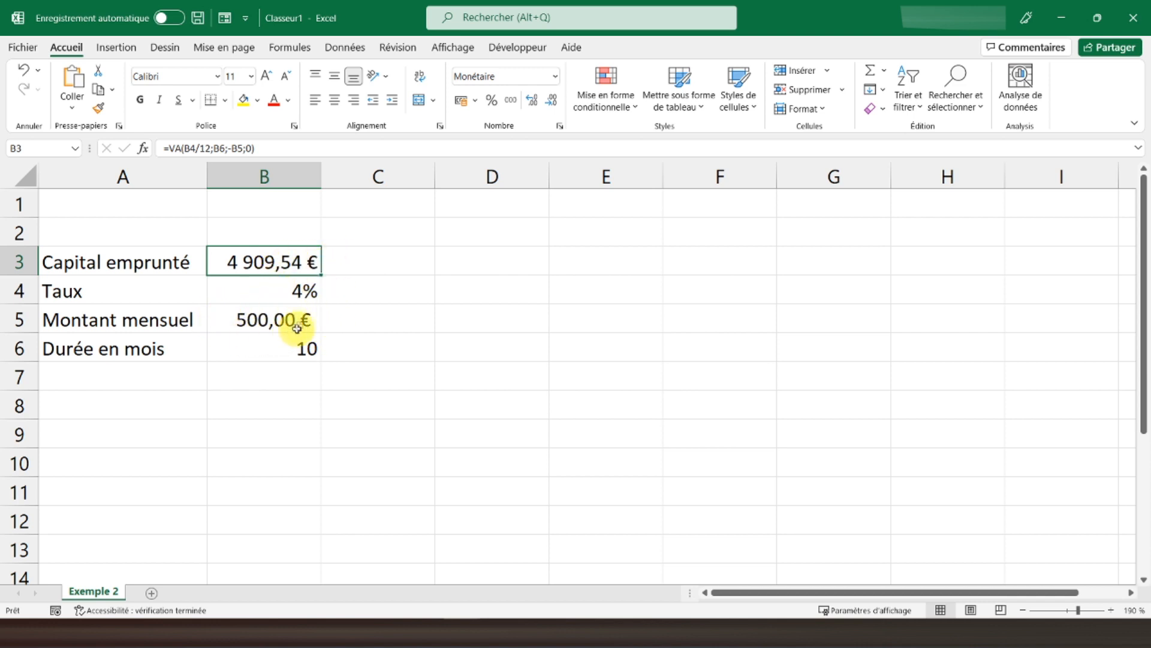
pyautogui.click(275, 350)
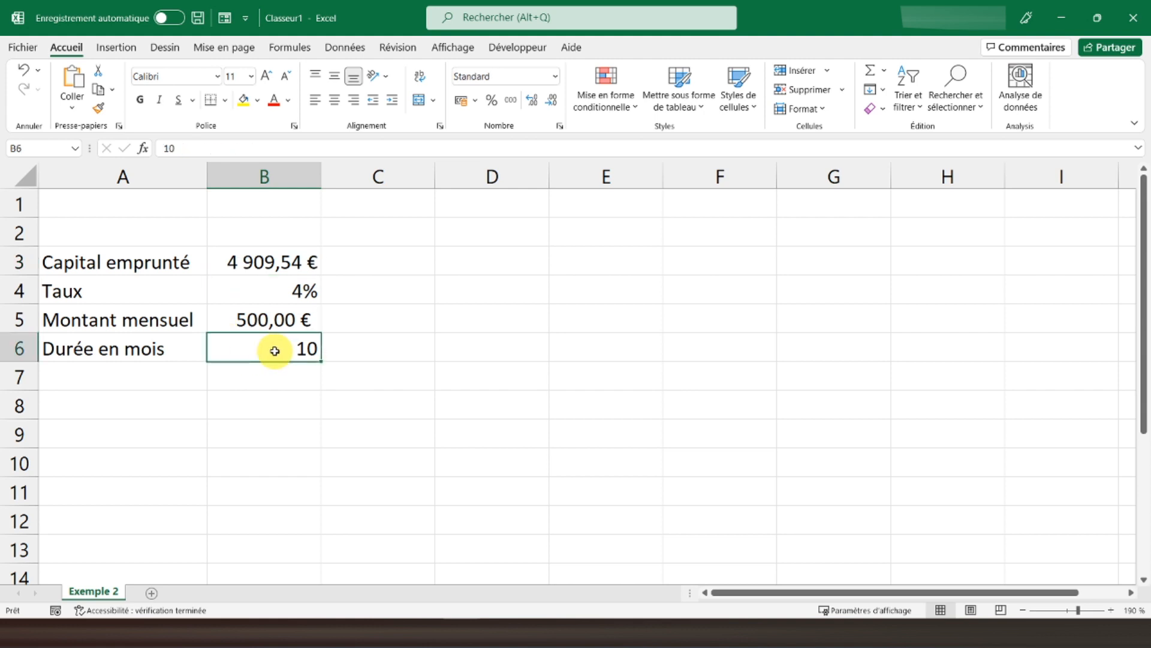
# Step: Enter the question "Quelle durée pour 10 000 € de capital emprunté ?" in C3
pyautogui.click(392, 258)
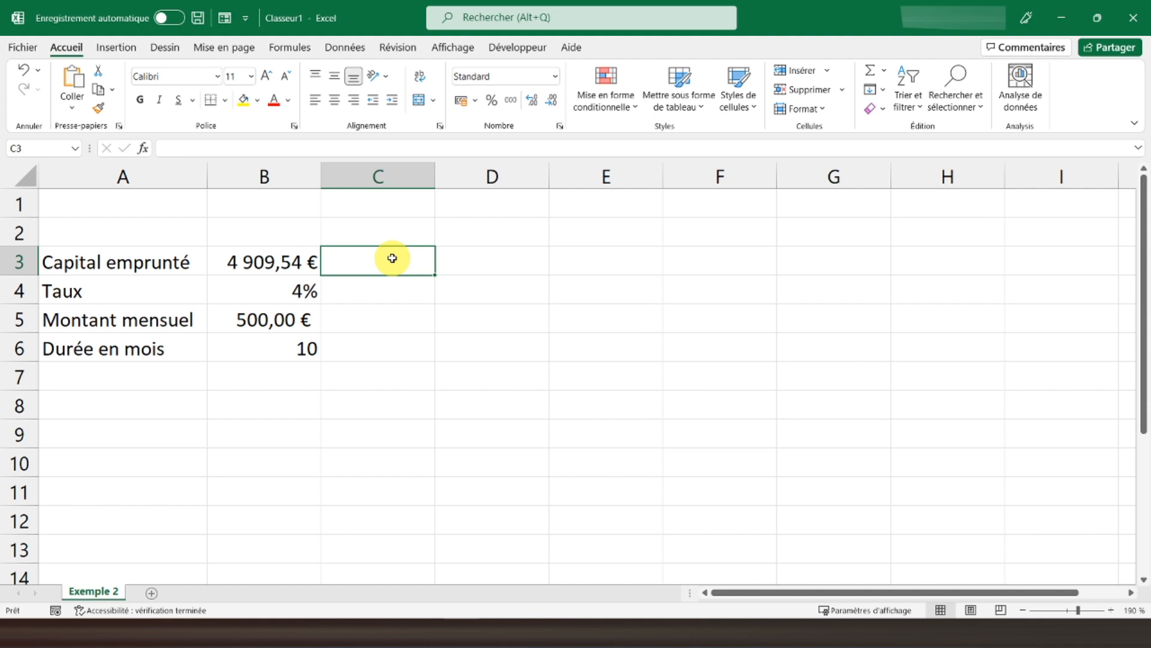
pyautogui.write('Quelle')
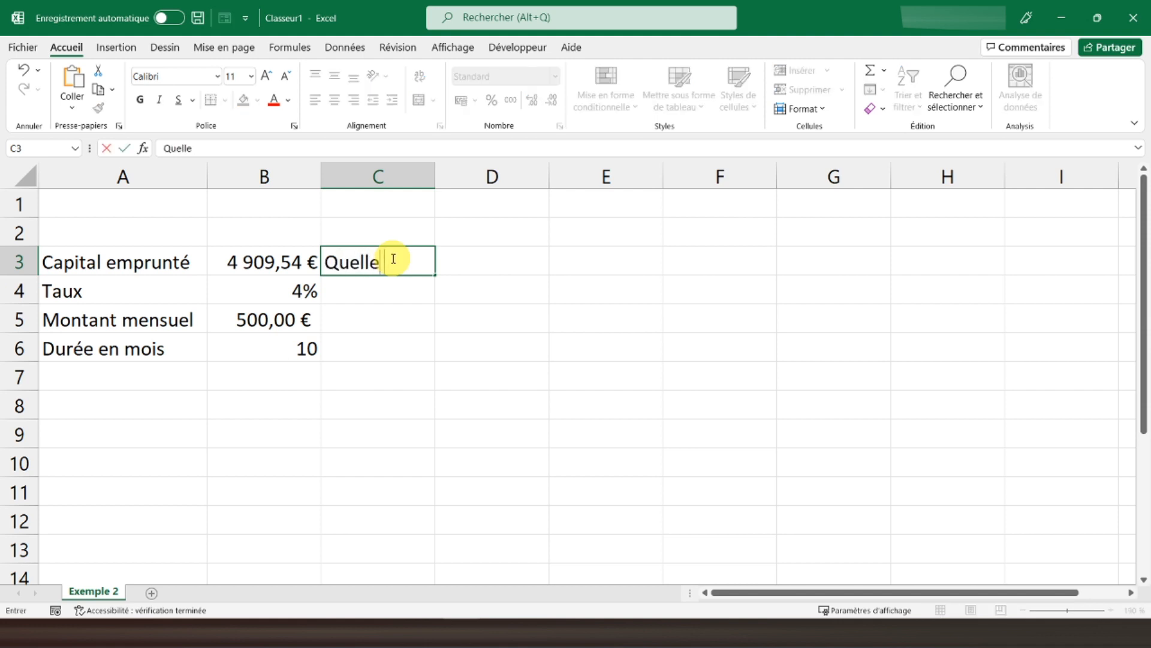
pyautogui.write(' durée pour ')
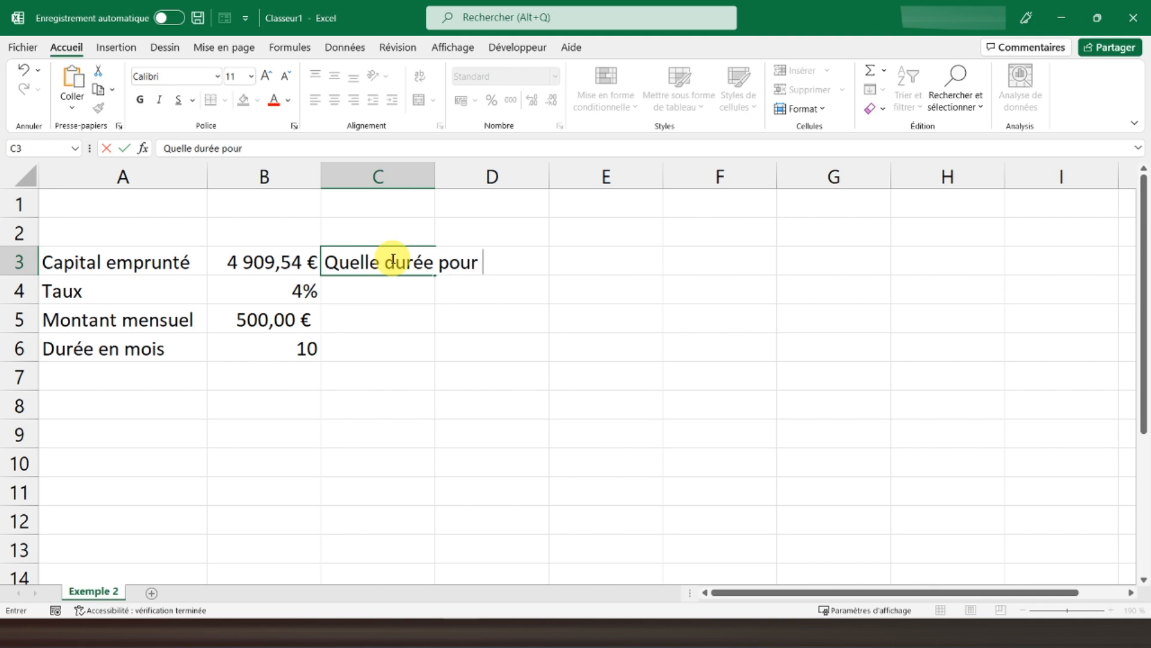
pyautogui.write('10 000 ')
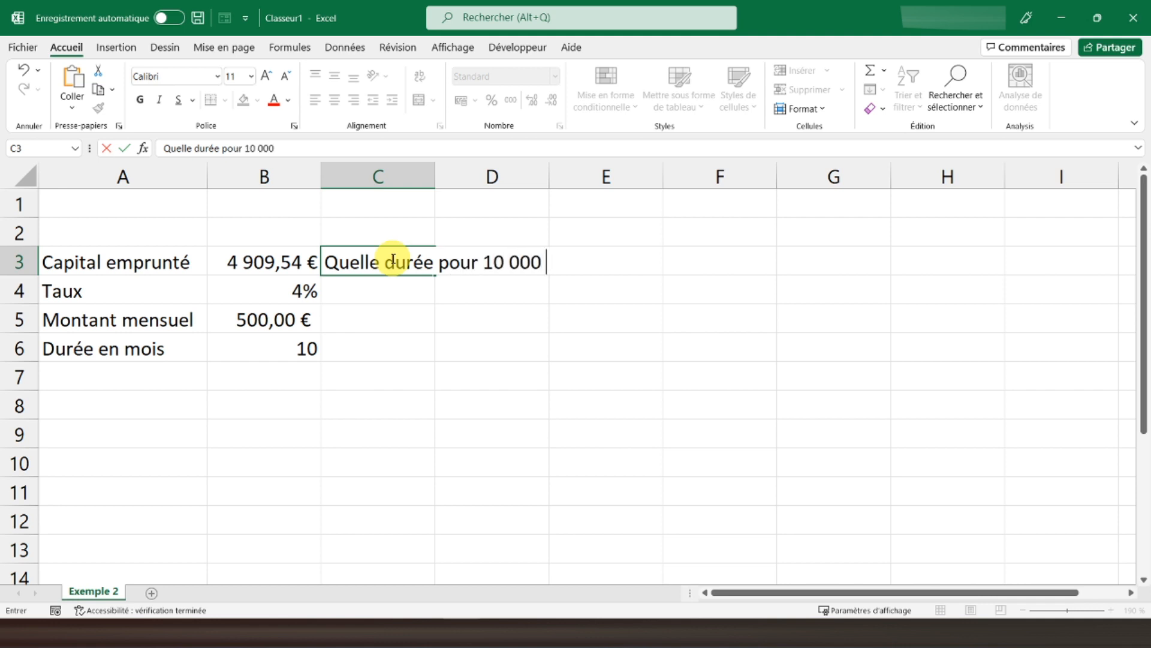
pyautogui.write('€ de capital ')
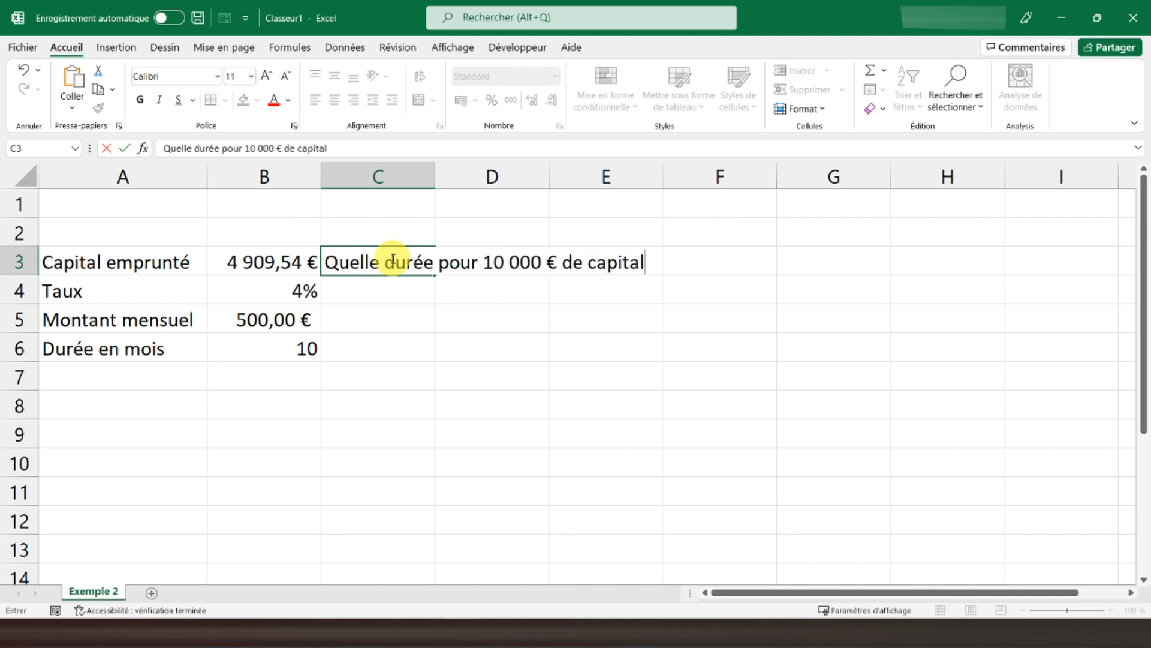
pyautogui.write('emprunté ?')
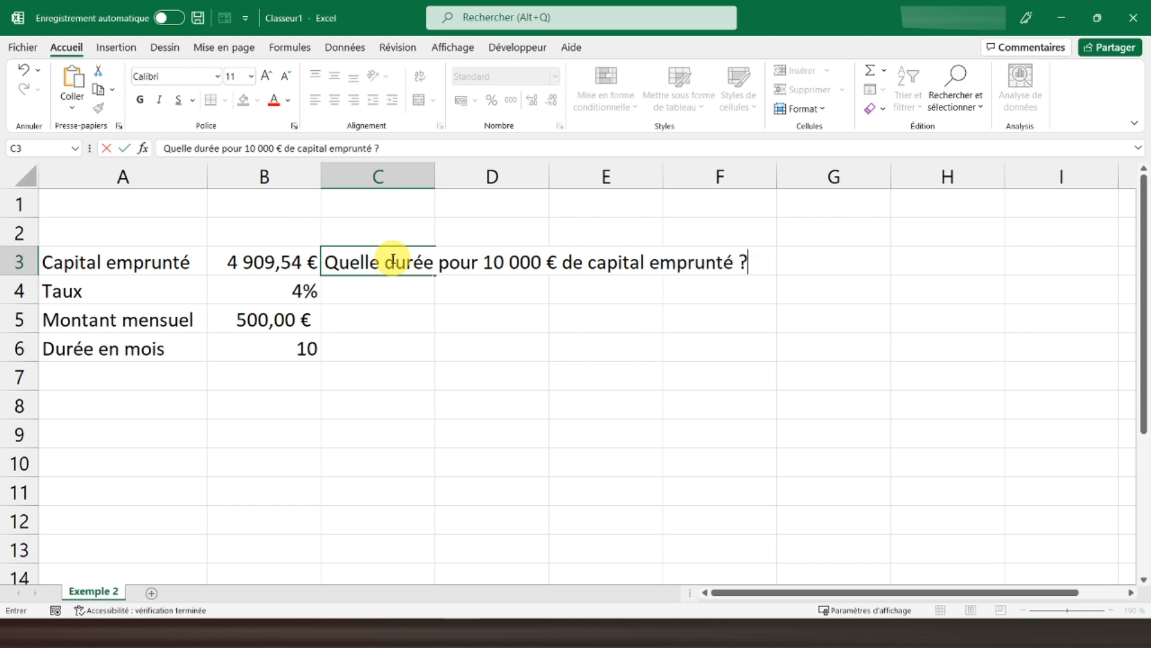
pyautogui.press('Return')
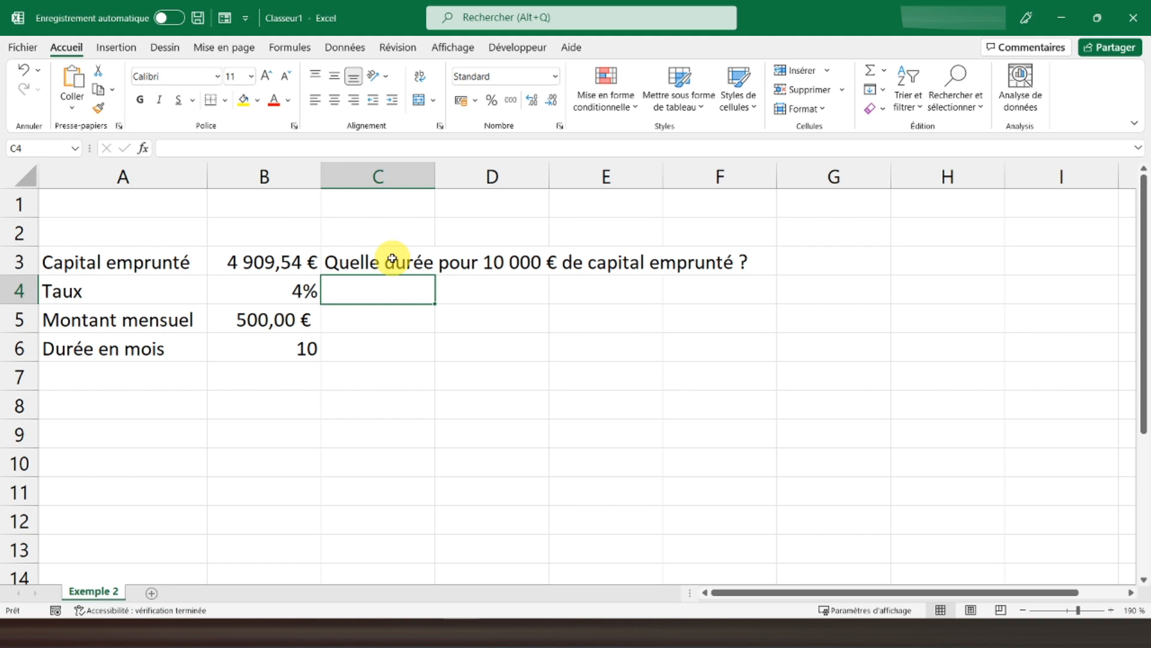
# Step: Start the Goal Seek analysis (Valeur cible) with B3, the borrowed capital, as the cell to define
pyautogui.click(273, 271)
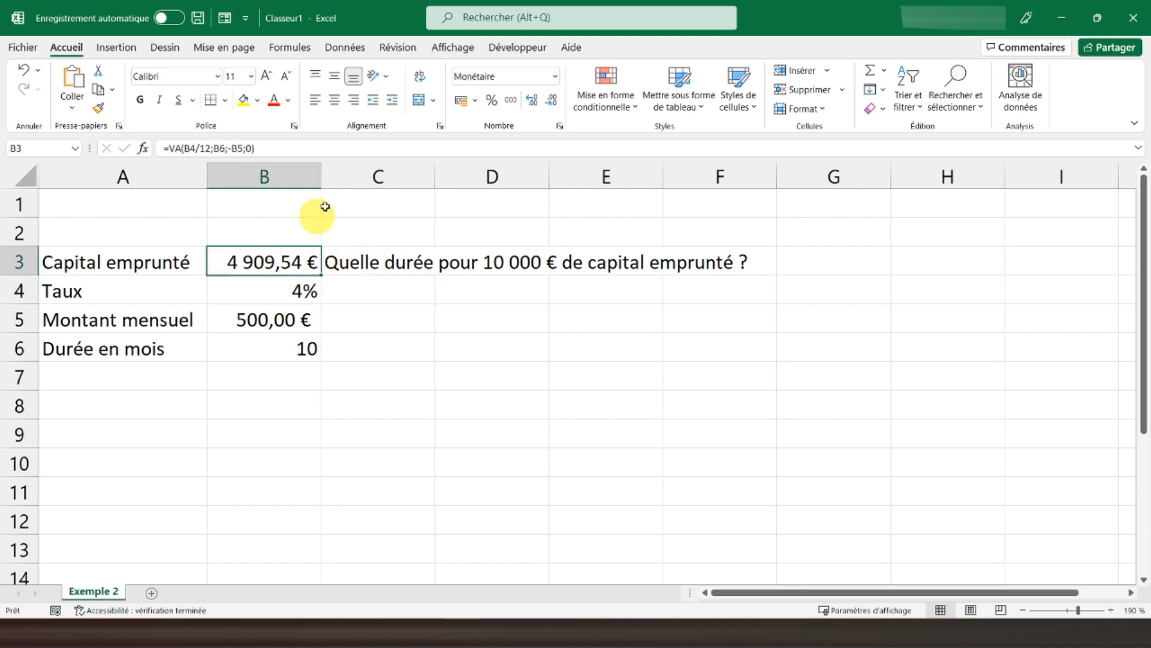
pyautogui.click(337, 49)
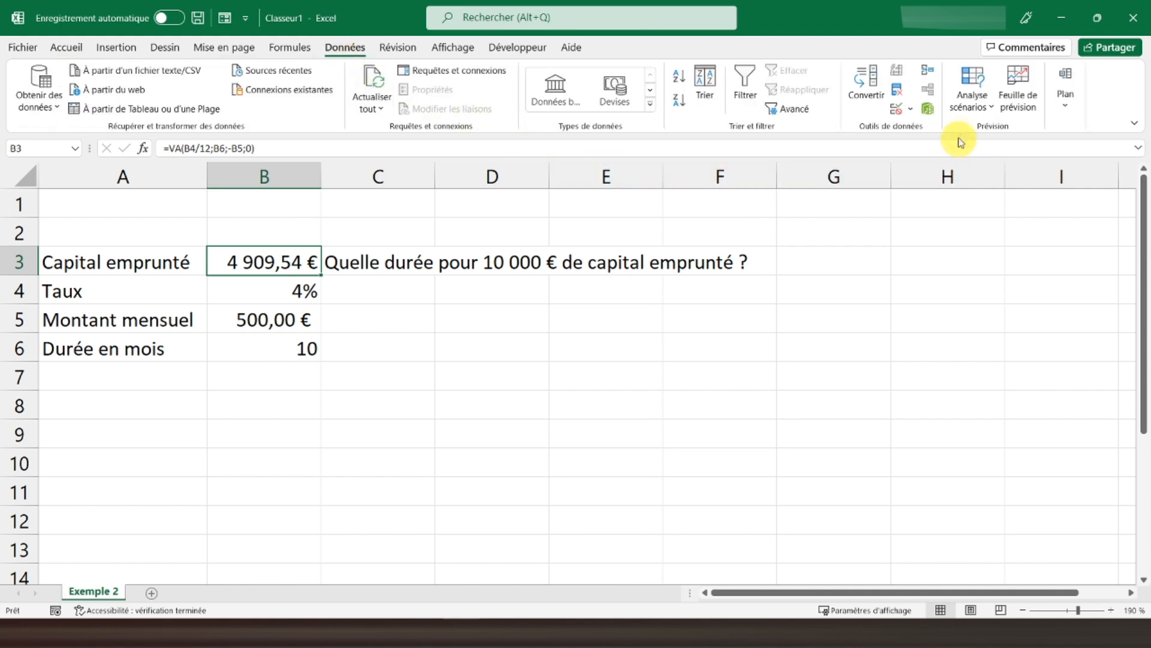
pyautogui.click(969, 110)
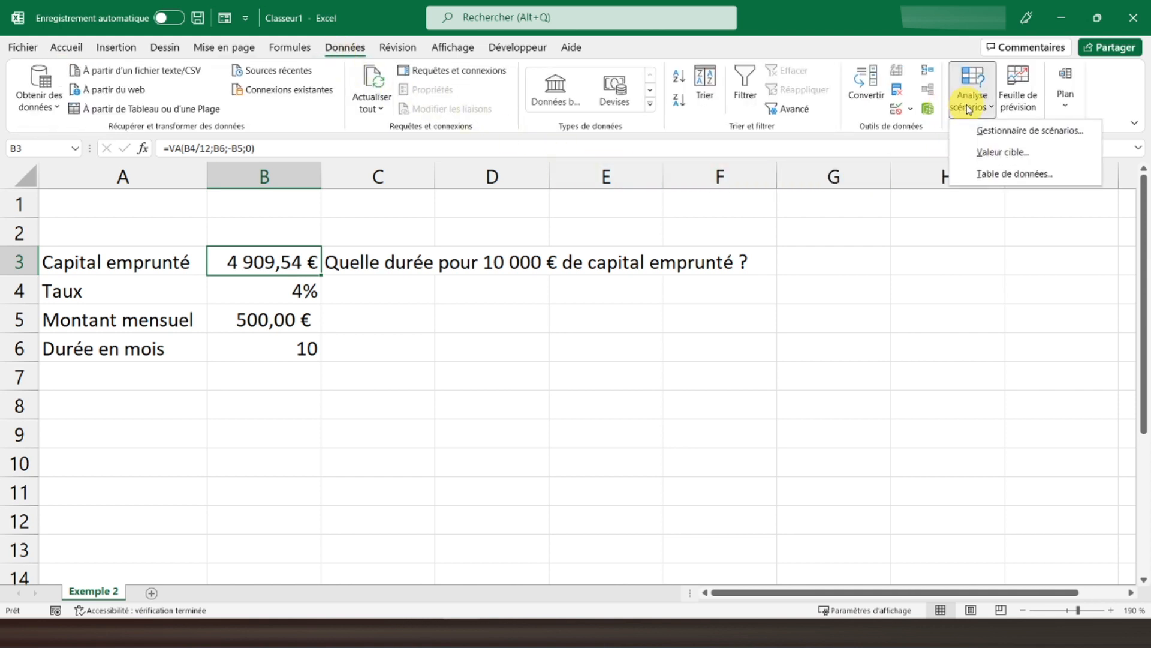
pyautogui.click(1000, 152)
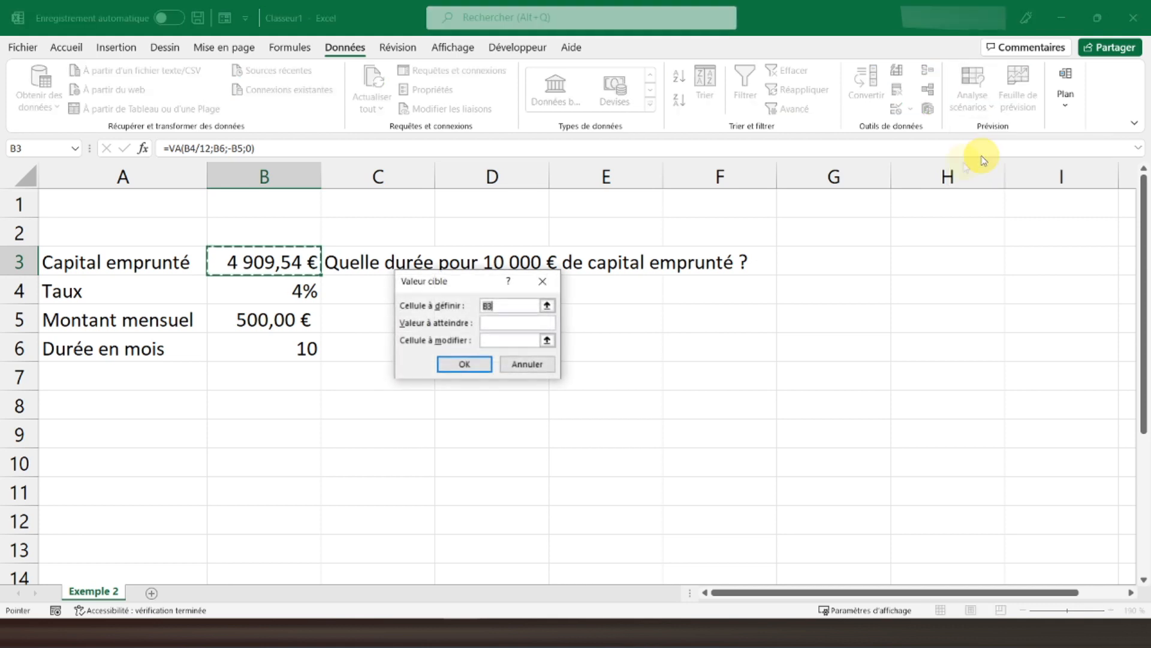
pyautogui.moveTo(469, 283)
pyautogui.mouseDown()
pyautogui.moveTo(532, 255)
pyautogui.moveTo(479, 292)
pyautogui.mouseUp()
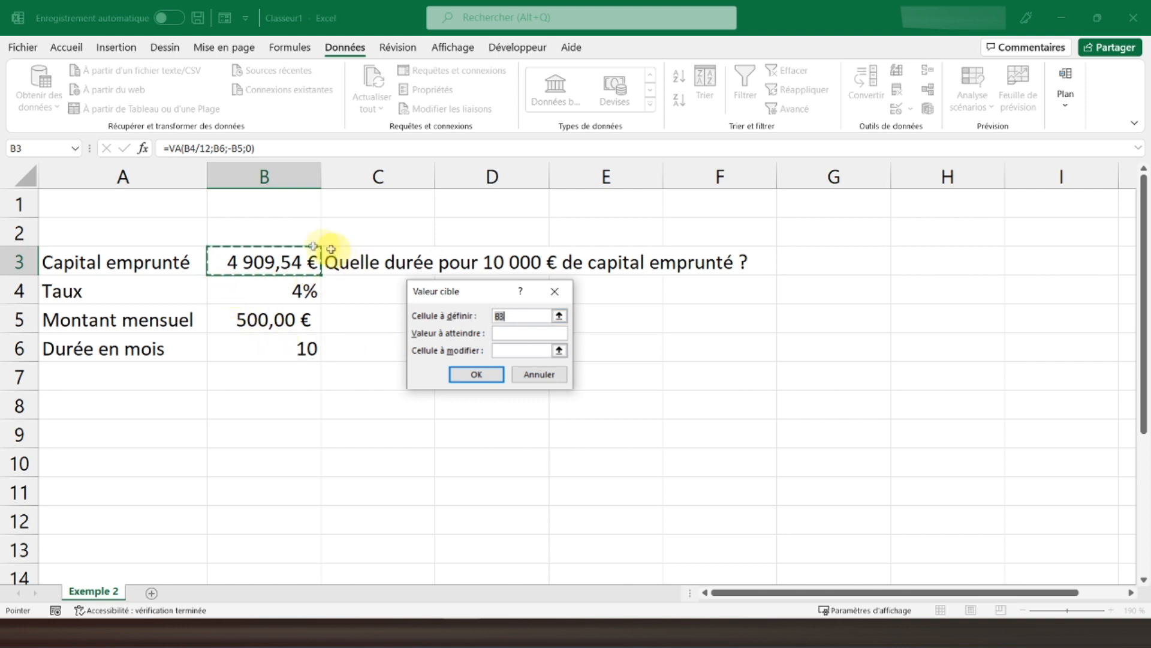
pyautogui.click(258, 264)
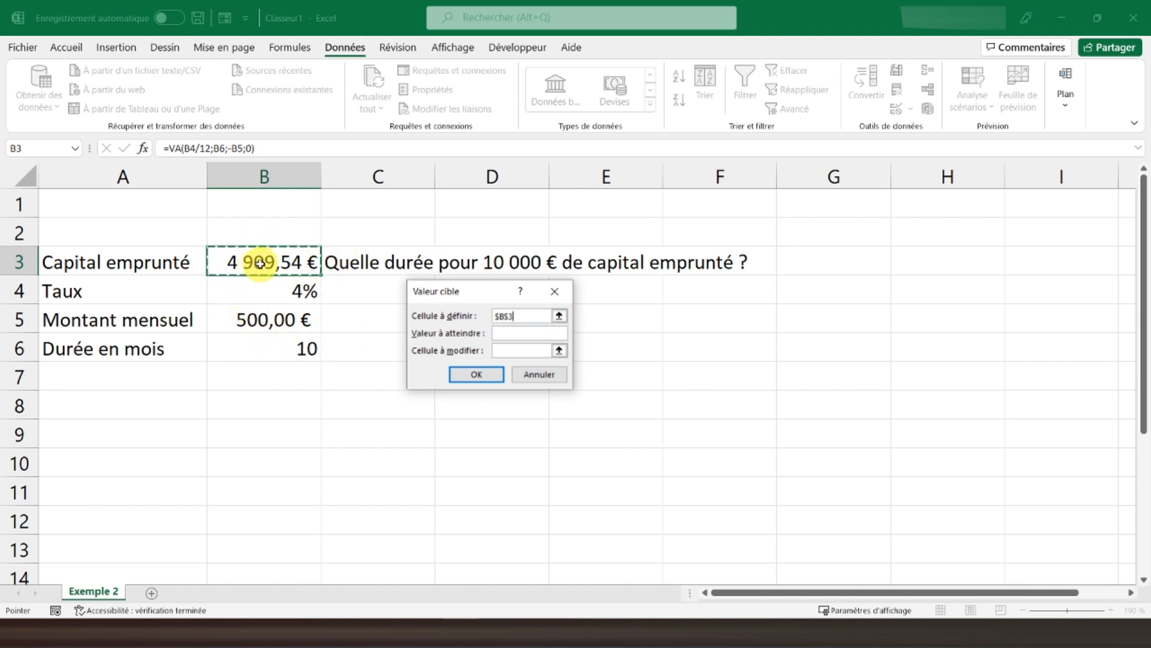
# Step: Set the target value to 10000 with B6, the duration, as the cell to modify, then run Goal Seek and keep the solution
pyautogui.click(510, 334)
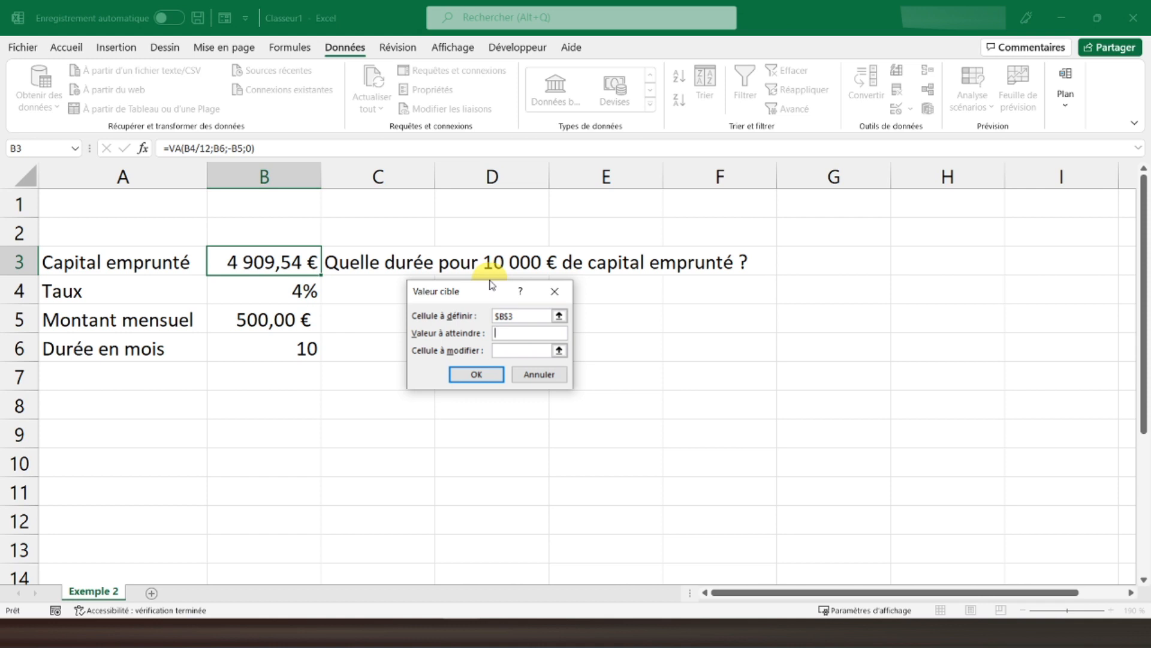
pyautogui.write('10000')
pyautogui.click(505, 353)
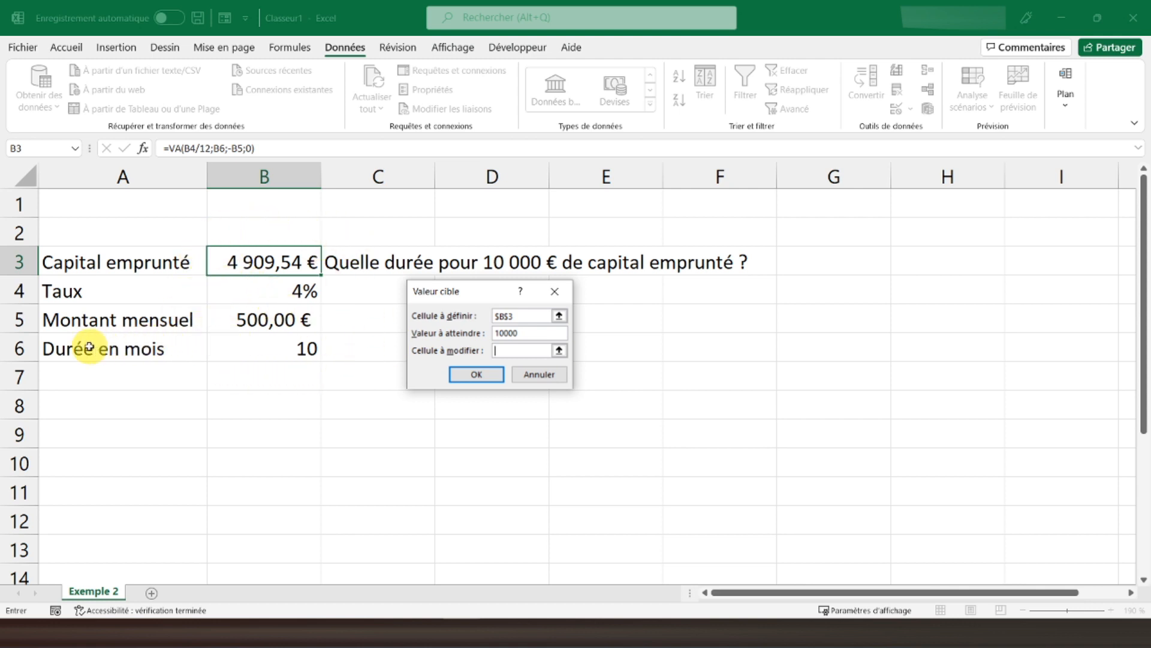
pyautogui.click(252, 350)
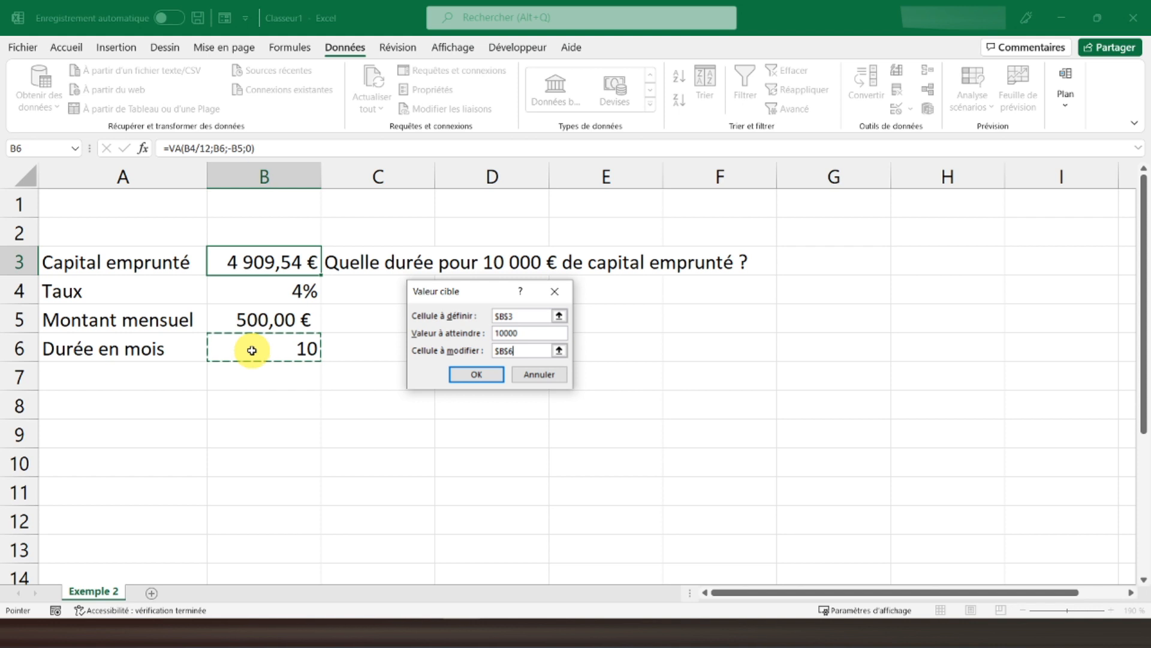
pyautogui.click(477, 375)
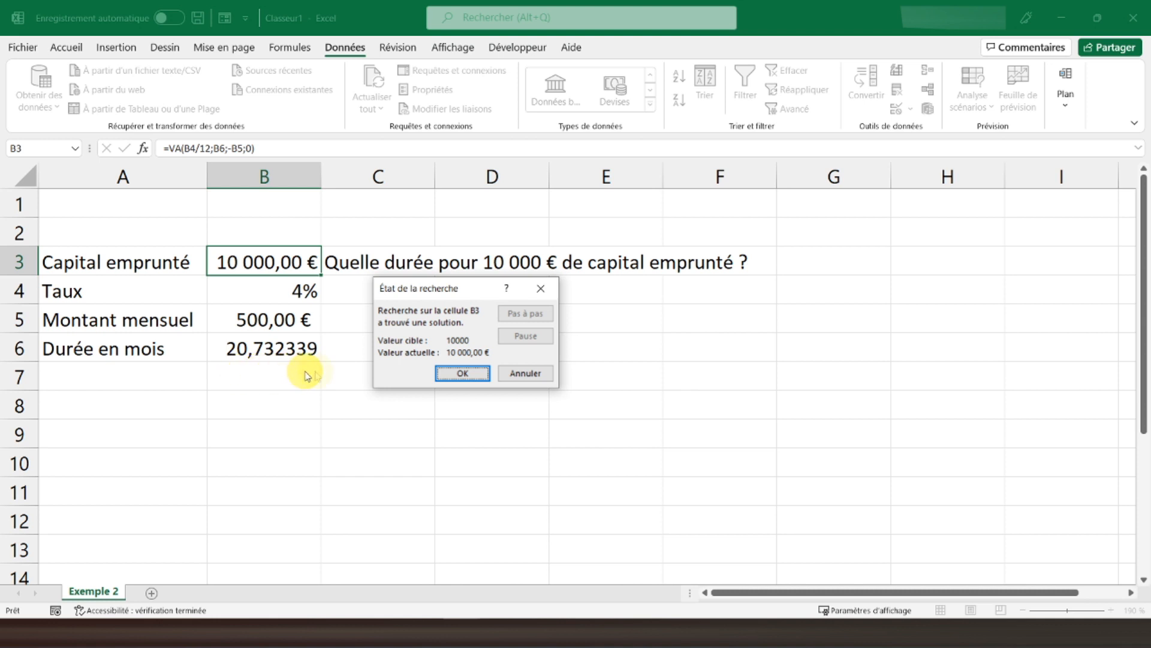
pyautogui.click(448, 374)
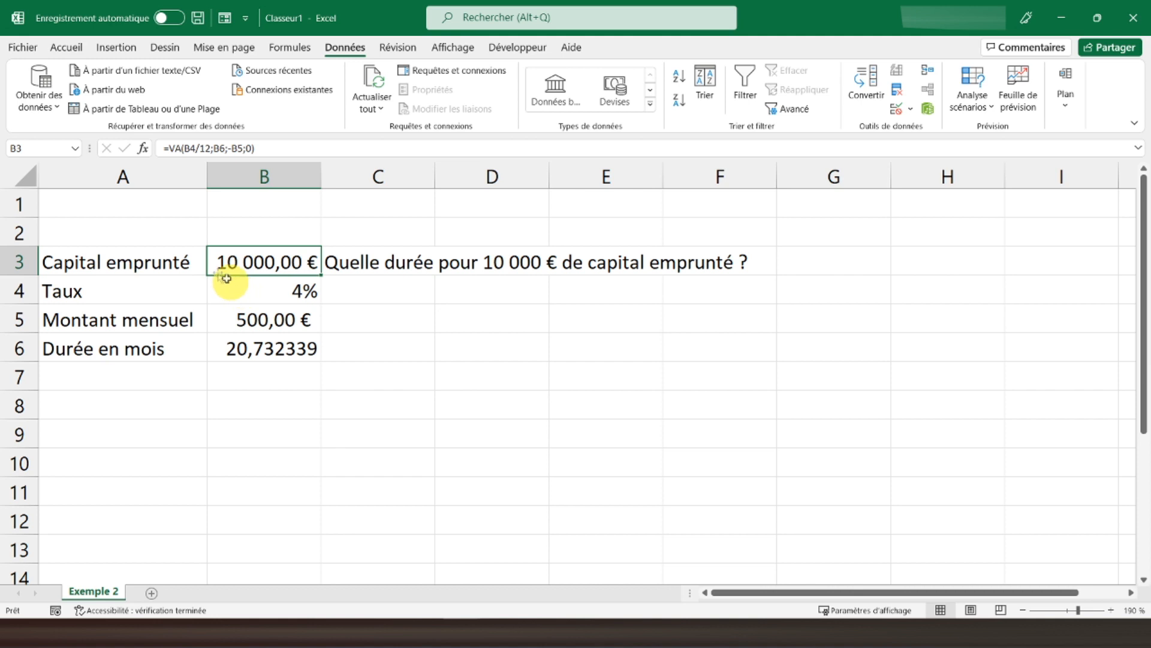
# Step: On the Exemple 3 sheet, enter the subjects "Maths" in A3 and "Français" in A4
pyautogui.click(86, 200)
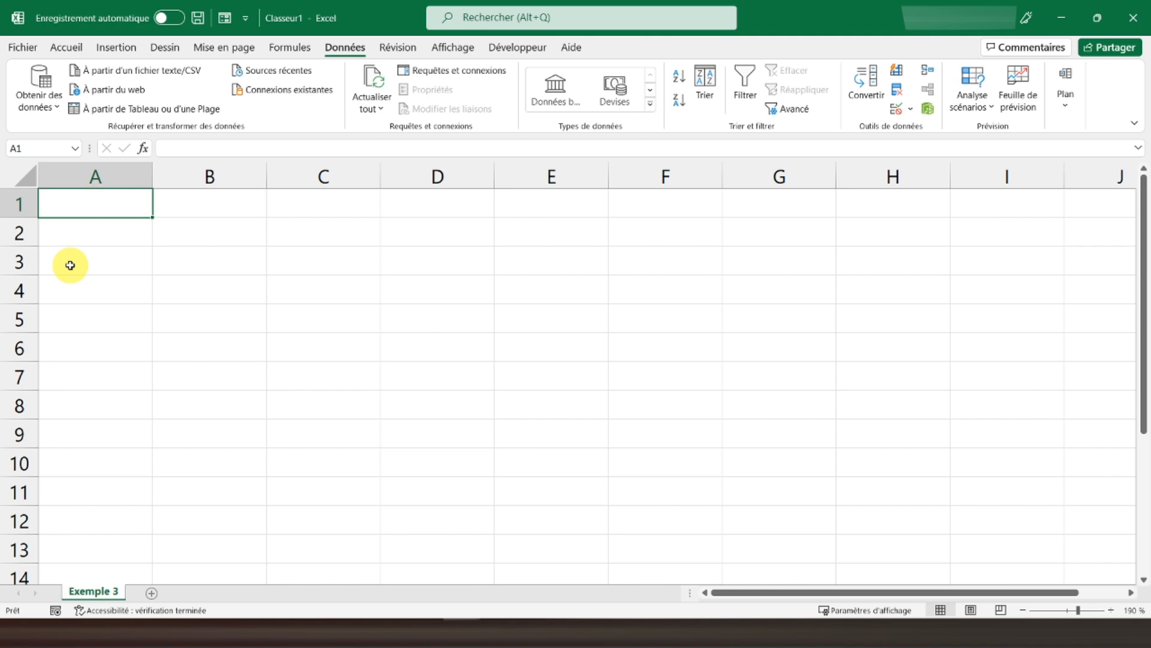
pyautogui.press('Down')
pyautogui.press('Down')
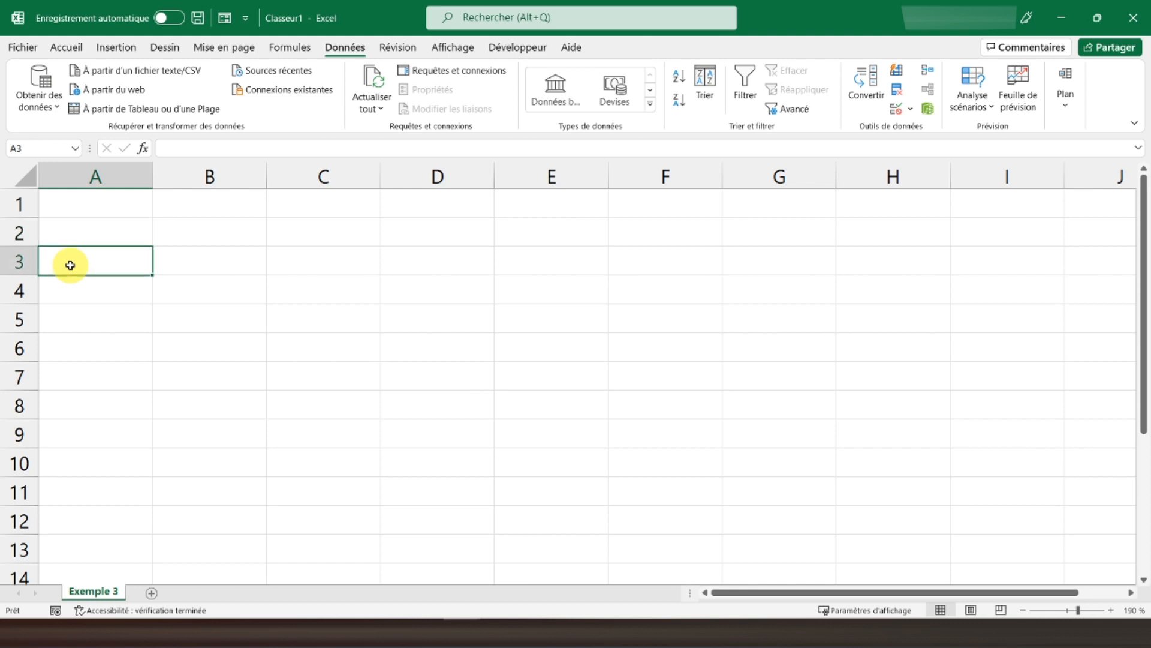
pyautogui.write('Maths')
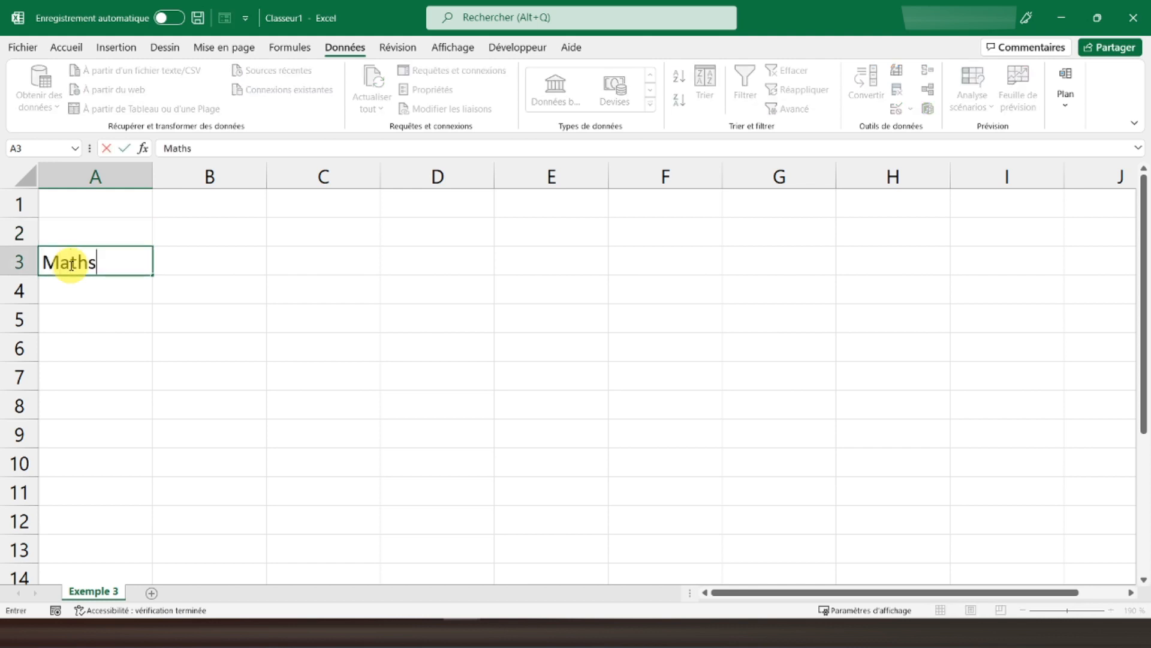
pyautogui.press('Return')
pyautogui.write('Fr')
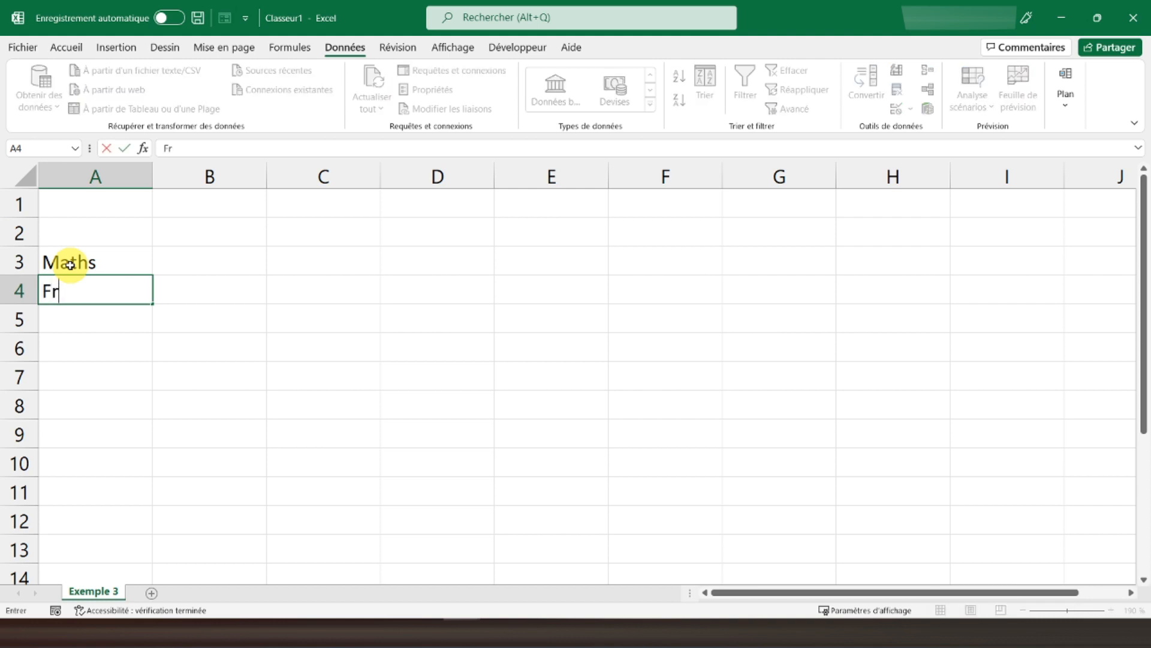
pyautogui.write('ançais')
pyautogui.press('Return')
# Step: Add the subjects "Anglais" in A5 and "Physique" in A6
pyautogui.write('A')
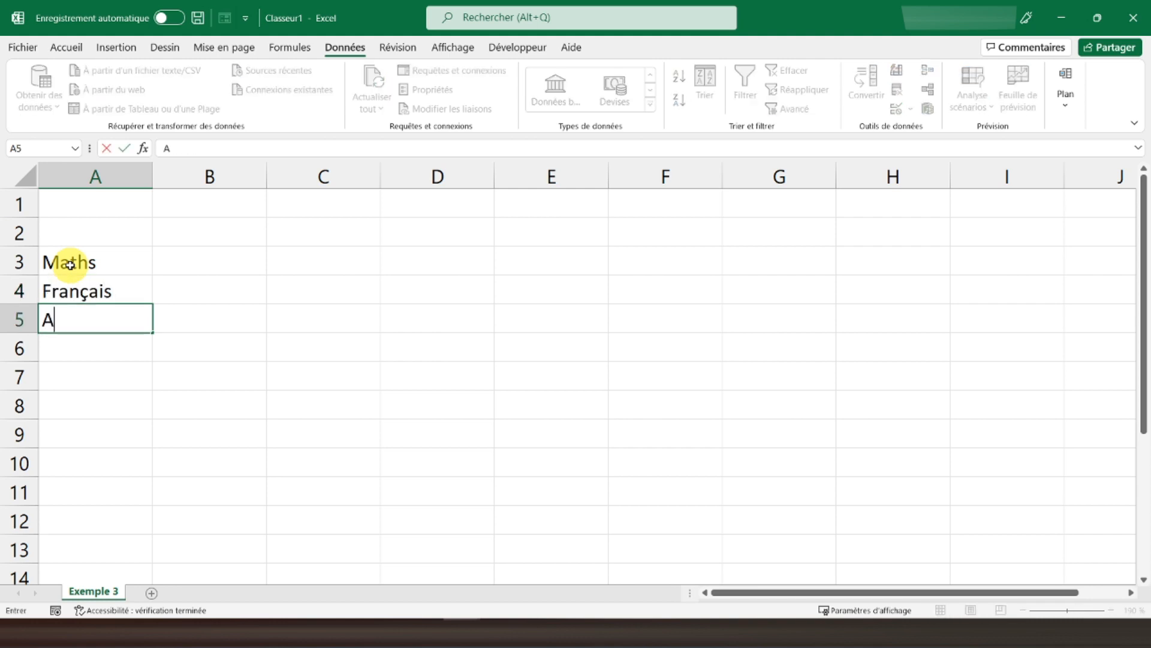
pyautogui.write('nf')
pyautogui.press('BackSpace')
pyautogui.write('glais')
pyautogui.press('Return')
pyautogui.write('P')
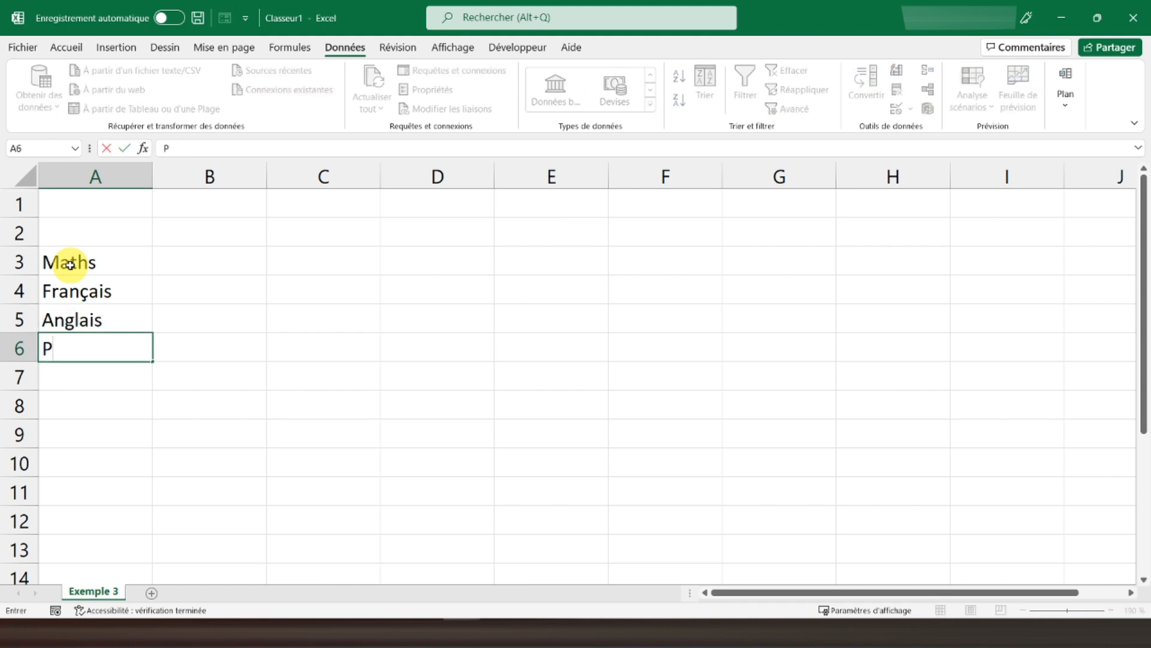
pyautogui.write('hysique')
pyautogui.press('Return')
# Step: Add the labels "SVT" in A7, "Histoire" in A8, "EPS" in A9 and "Moyenne" in A10
pyautogui.write('SVT')
pyautogui.press('Return')
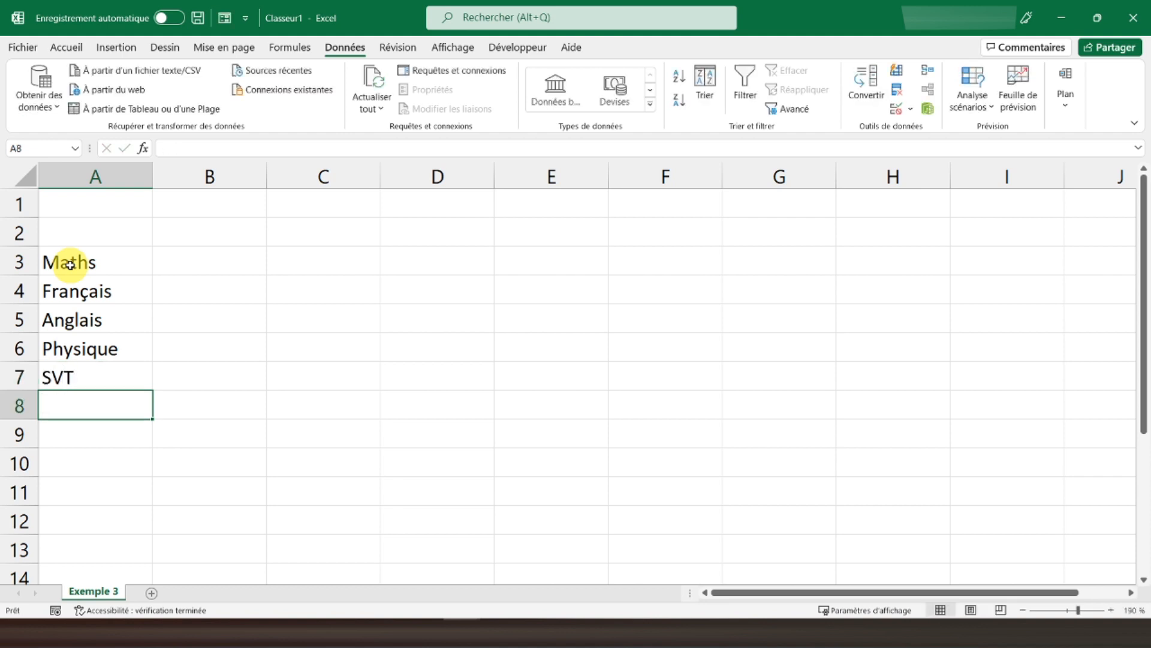
pyautogui.write('Histoire')
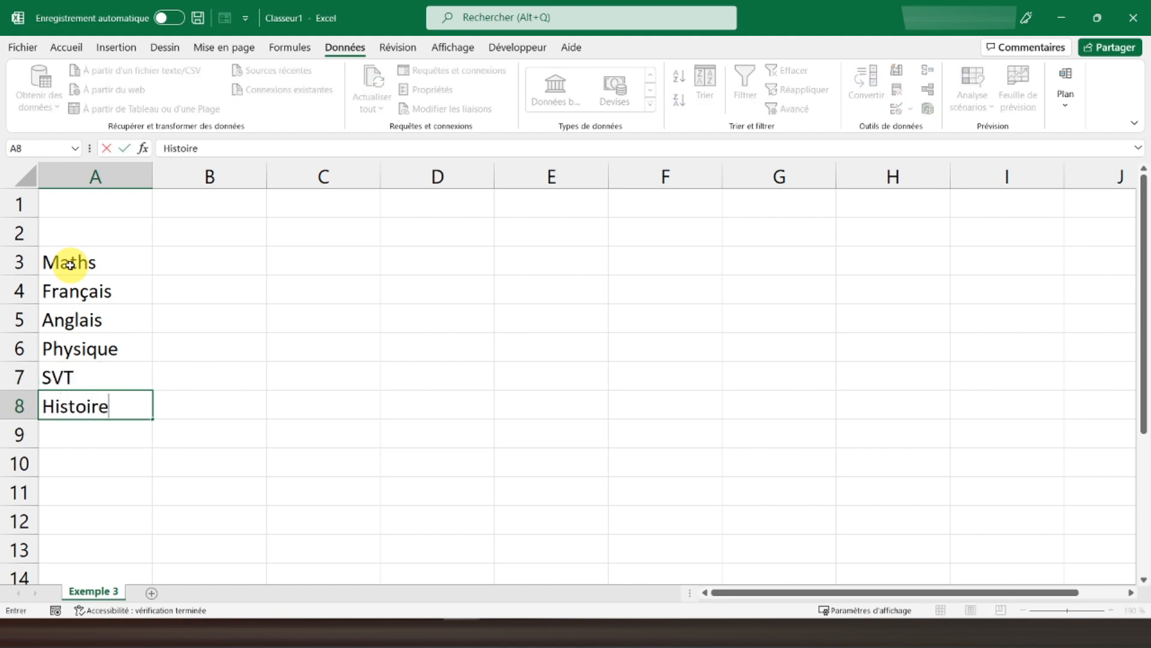
pyautogui.press('Return')
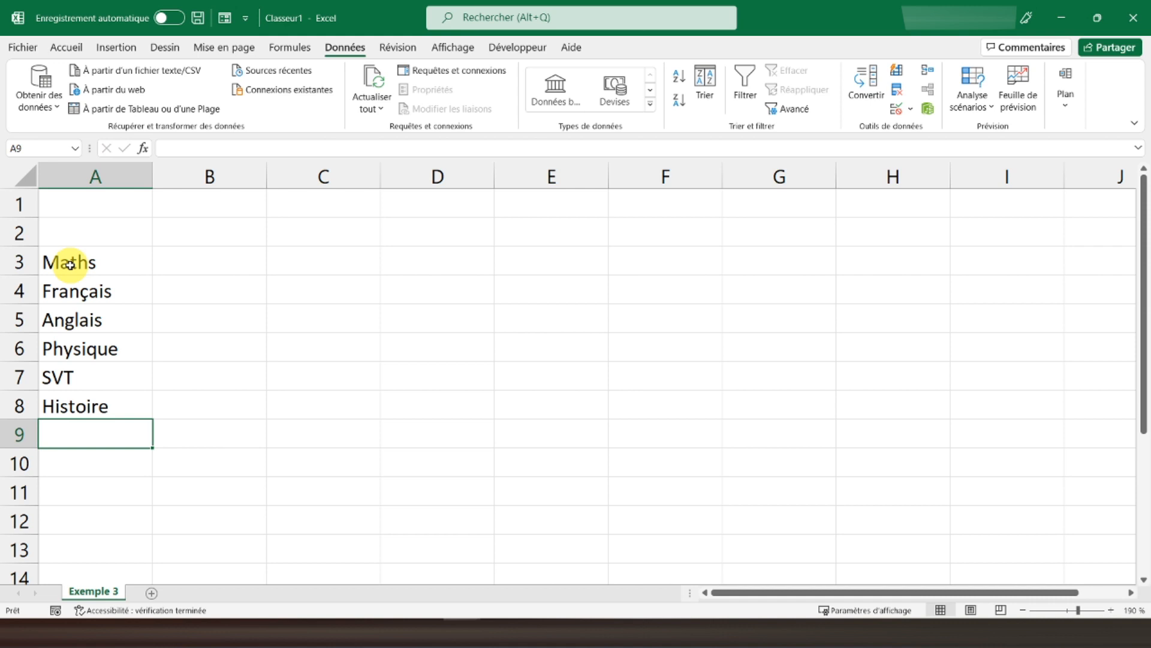
pyautogui.write('EPS')
pyautogui.press('Return')
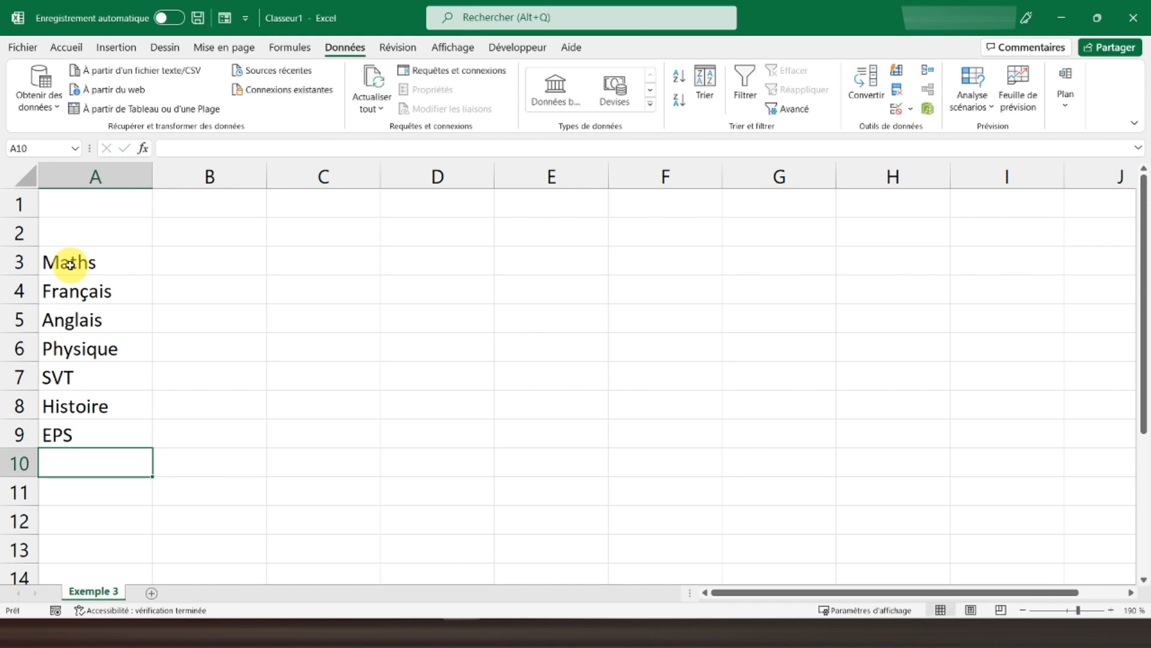
pyautogui.write('Moyenne')
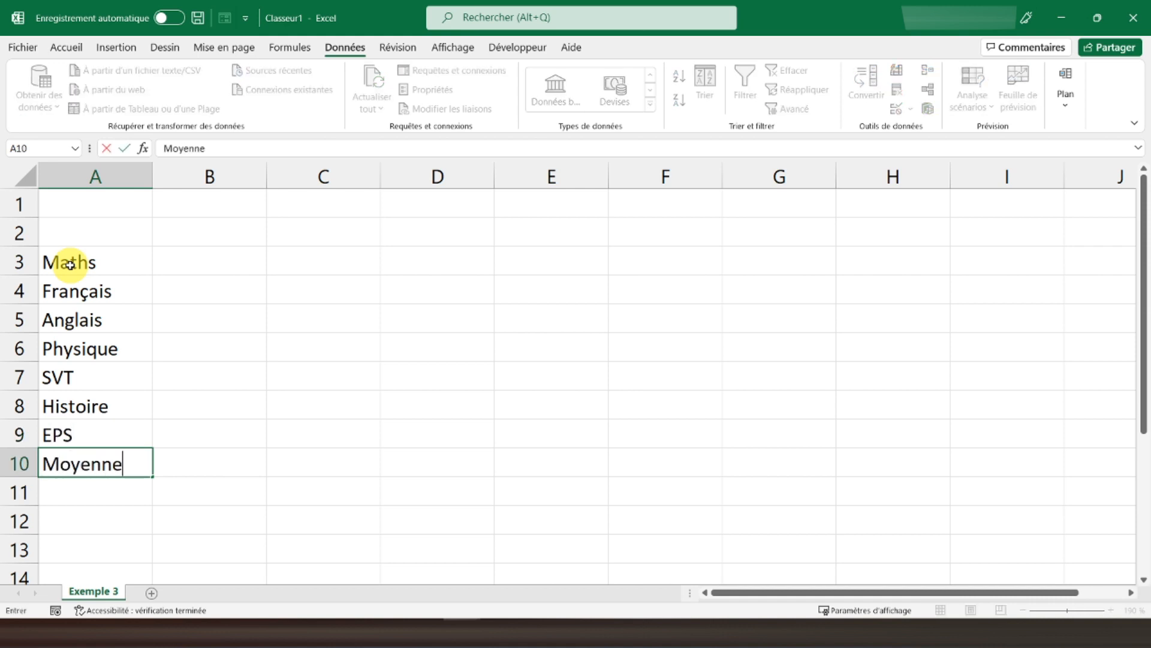
pyautogui.press('Return')
# Step: Enter the formula =MOYENNE(B3:B9) in B10 to average the subject grades
pyautogui.press('Up')
pyautogui.press('Right')
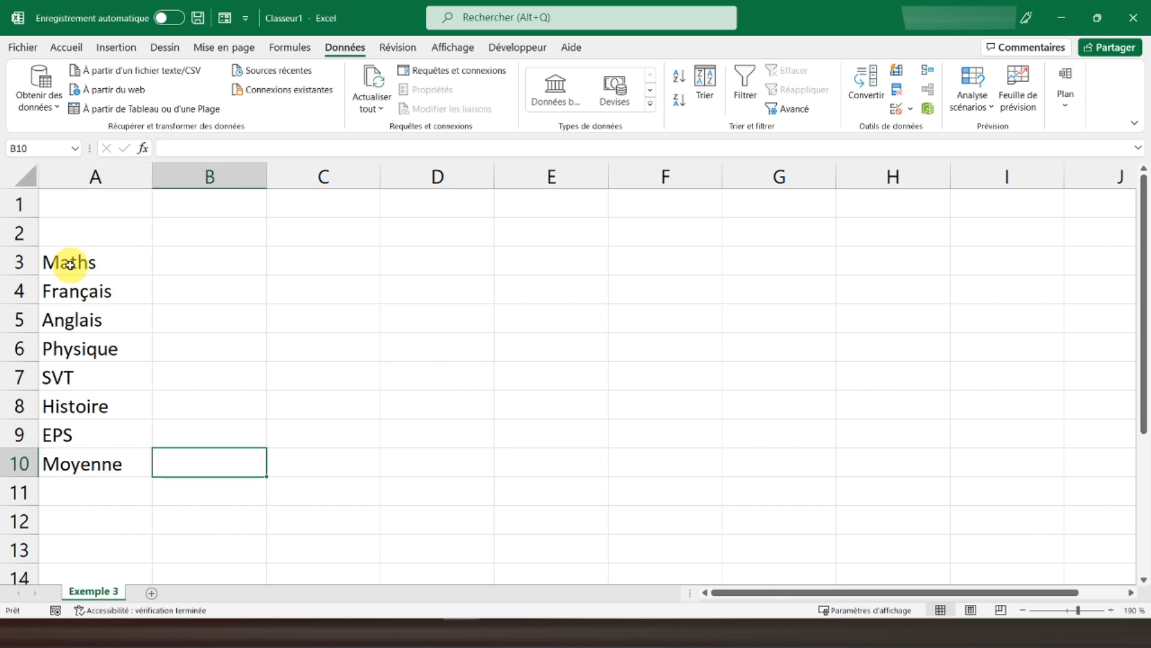
pyautogui.write('=')
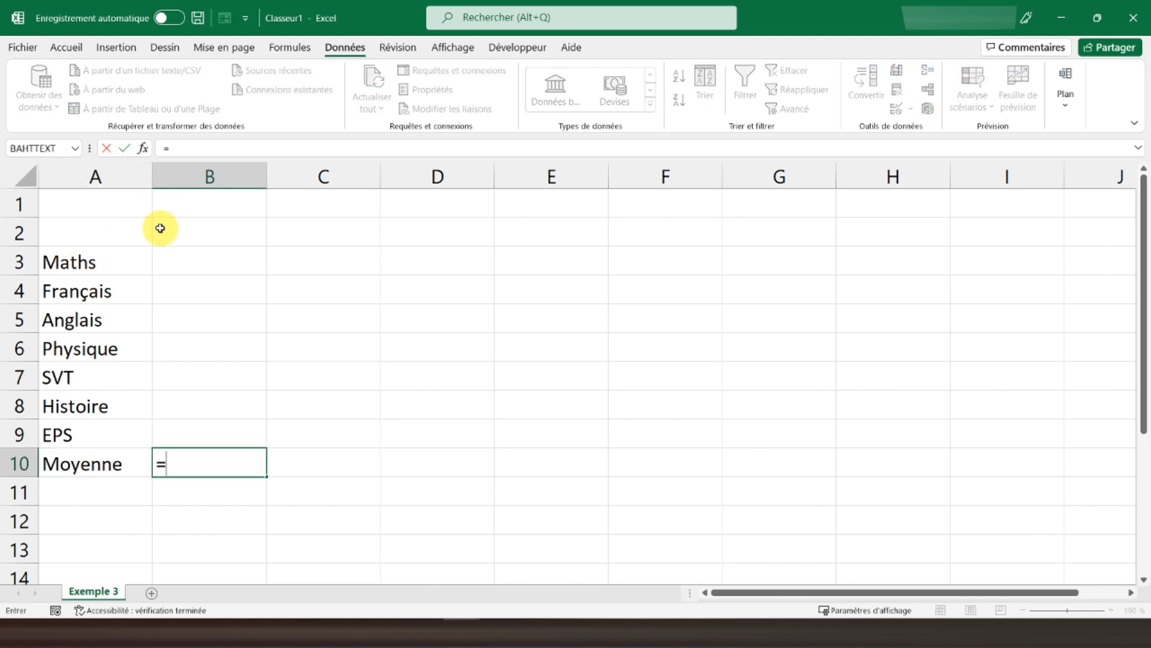
pyautogui.write('mo')
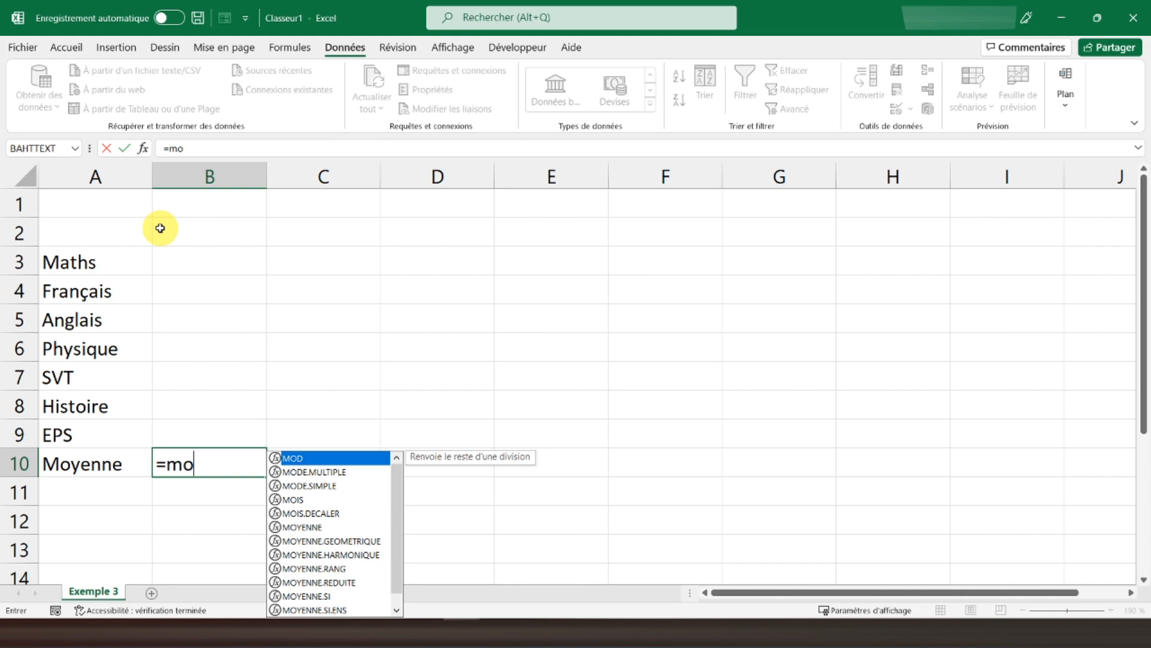
pyautogui.write('ye')
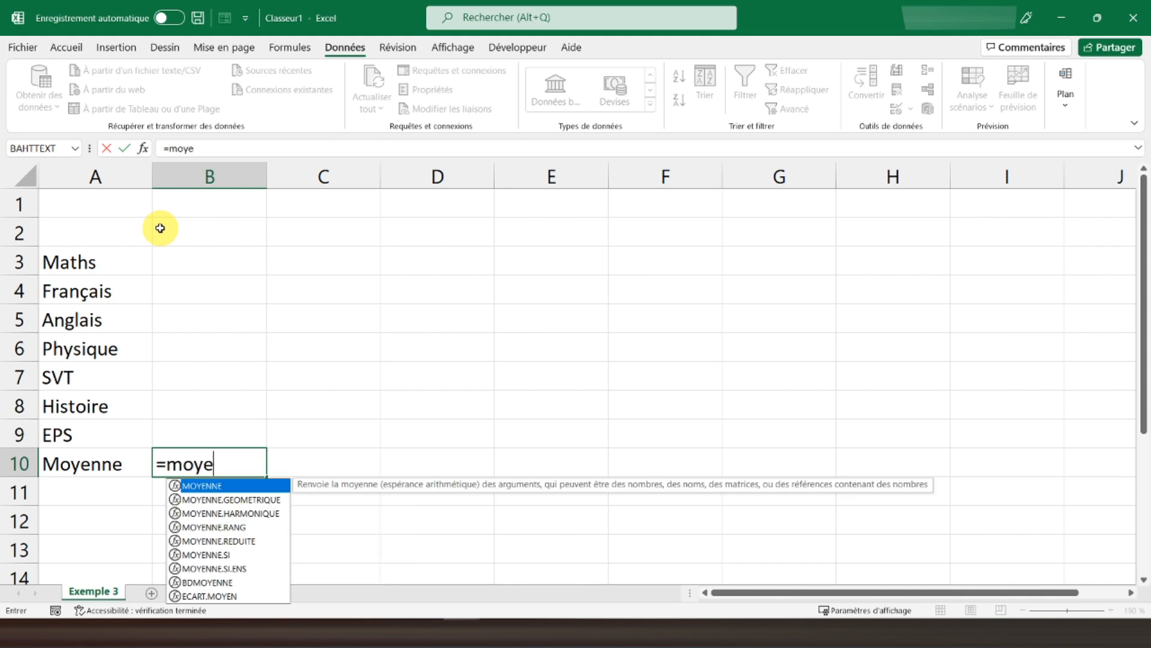
pyautogui.doubleClick(206, 487)
pyautogui.moveTo(170, 257); pyautogui.dragTo(186, 438)
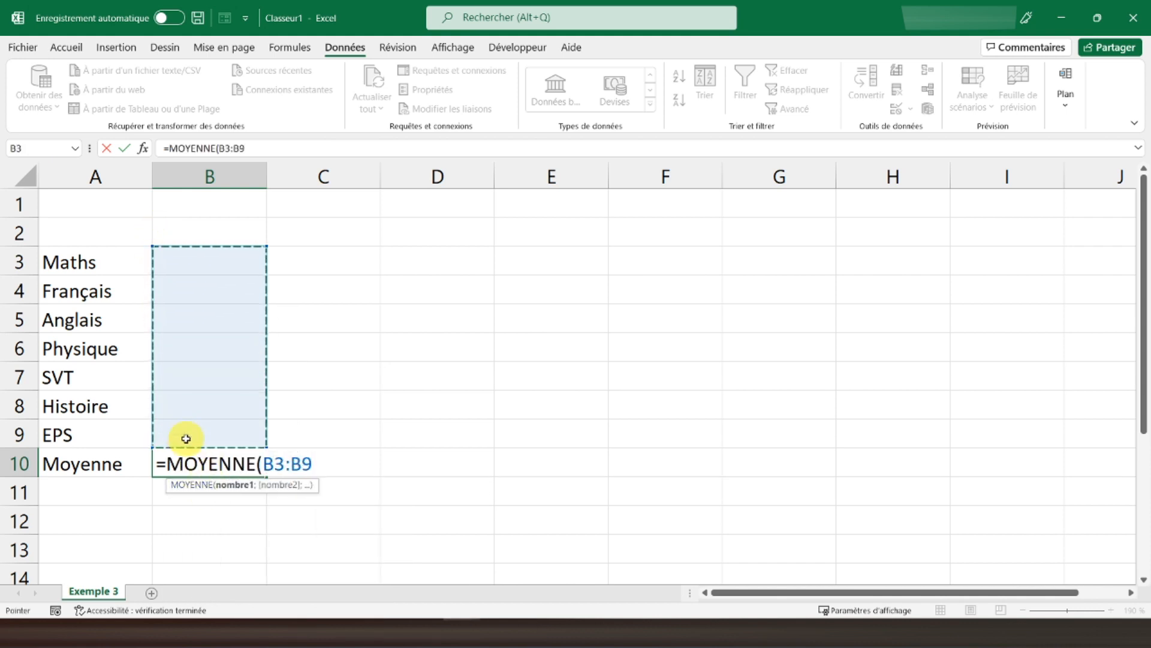
pyautogui.write(')')
pyautogui.press('Return')
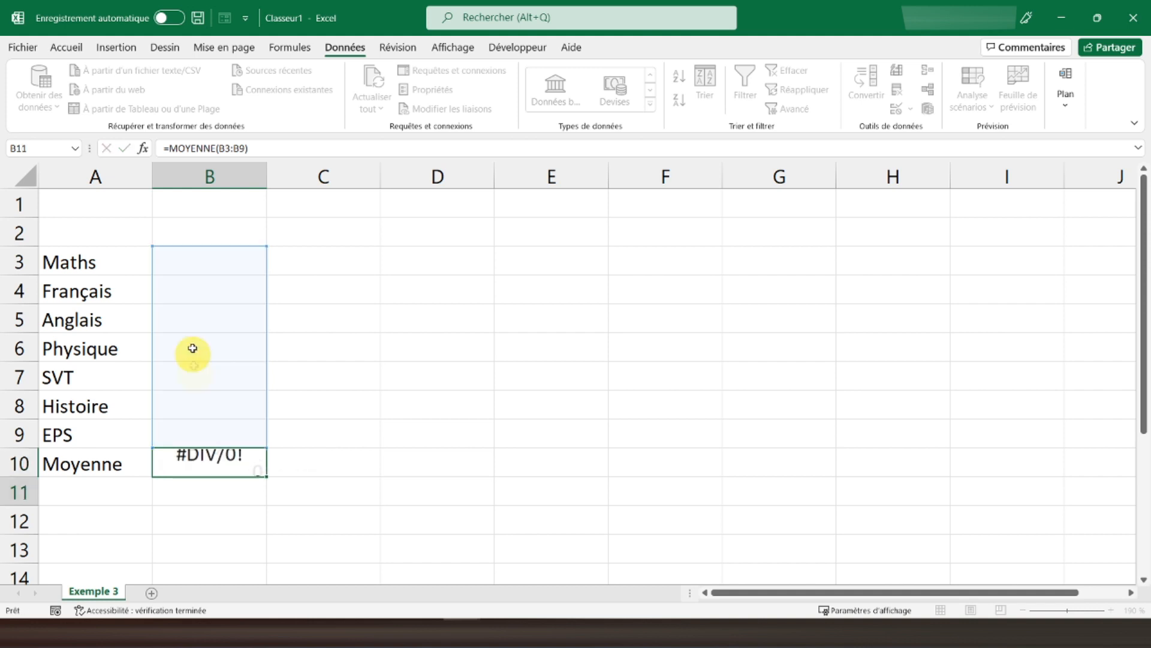
# Step: Enter the heading "Notes" in B2 and make it bold and centred
pyautogui.click(187, 235)
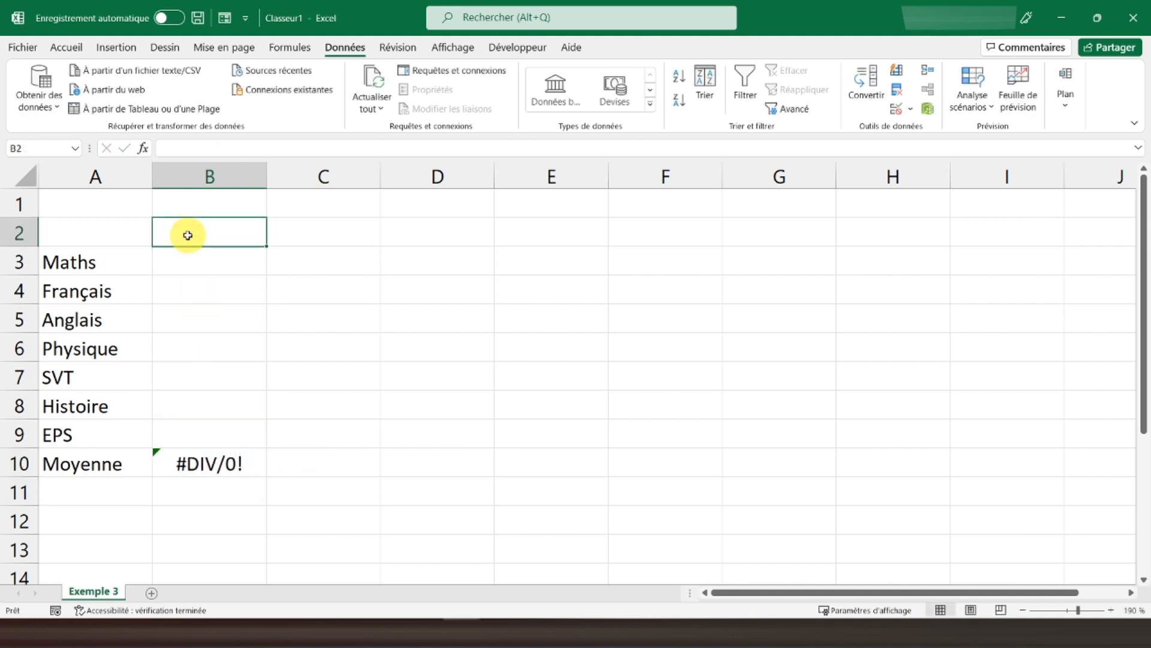
pyautogui.write('Notes')
pyautogui.press('Return')
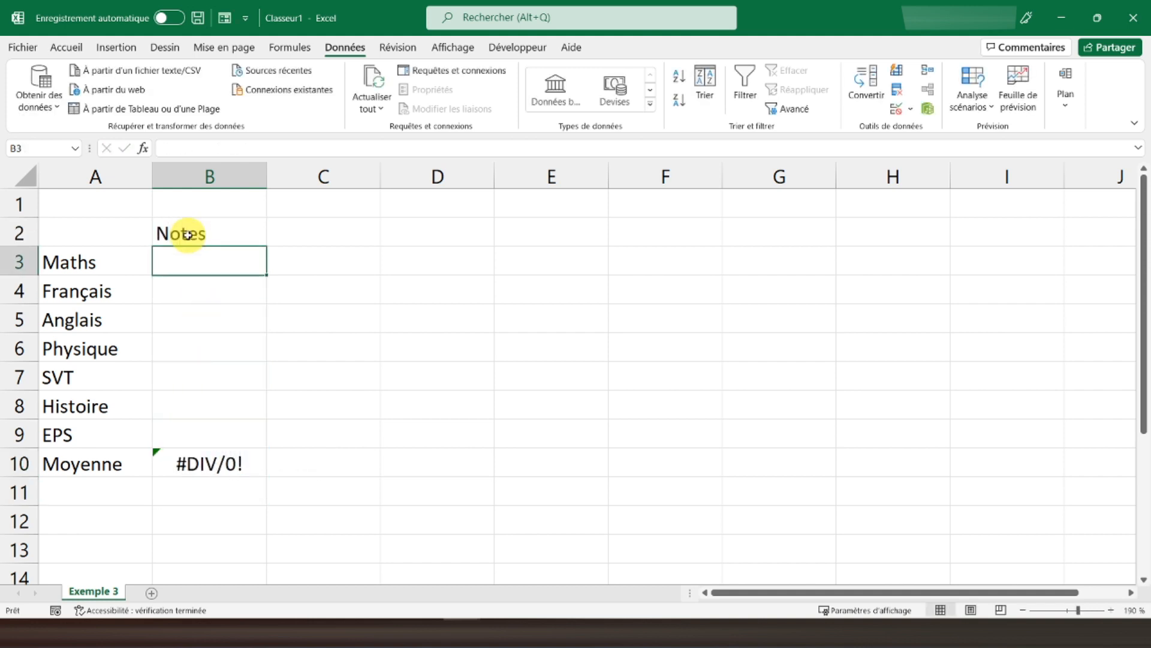
pyautogui.click(188, 235)
pyautogui.click(72, 47)
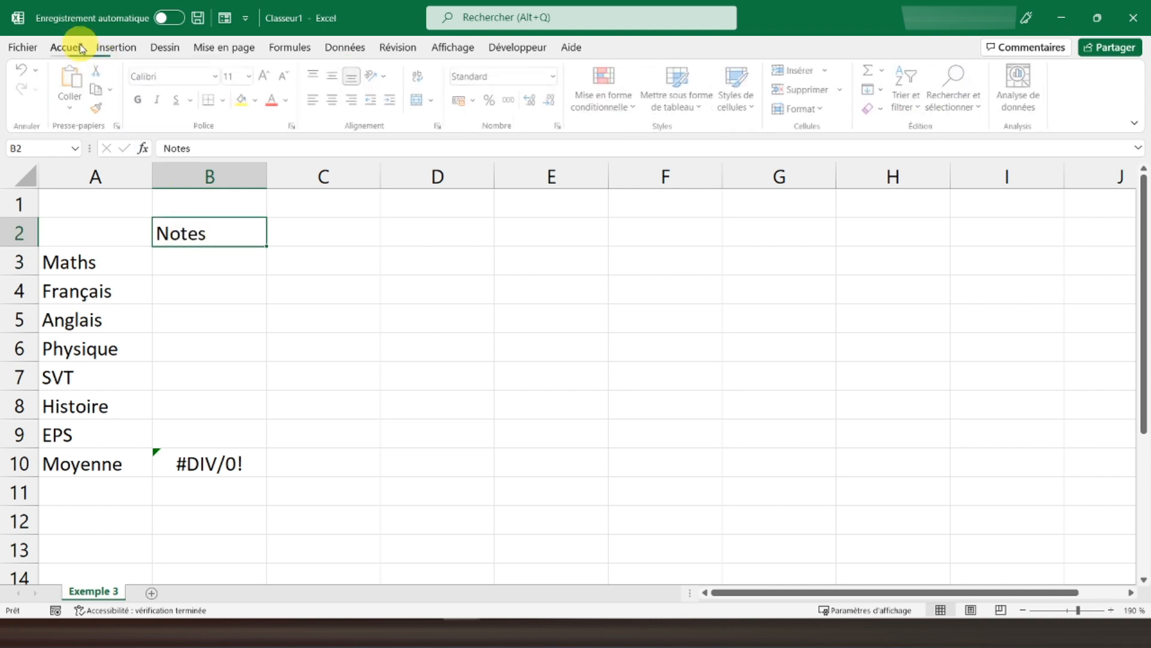
pyautogui.click(139, 99)
pyautogui.click(334, 100)
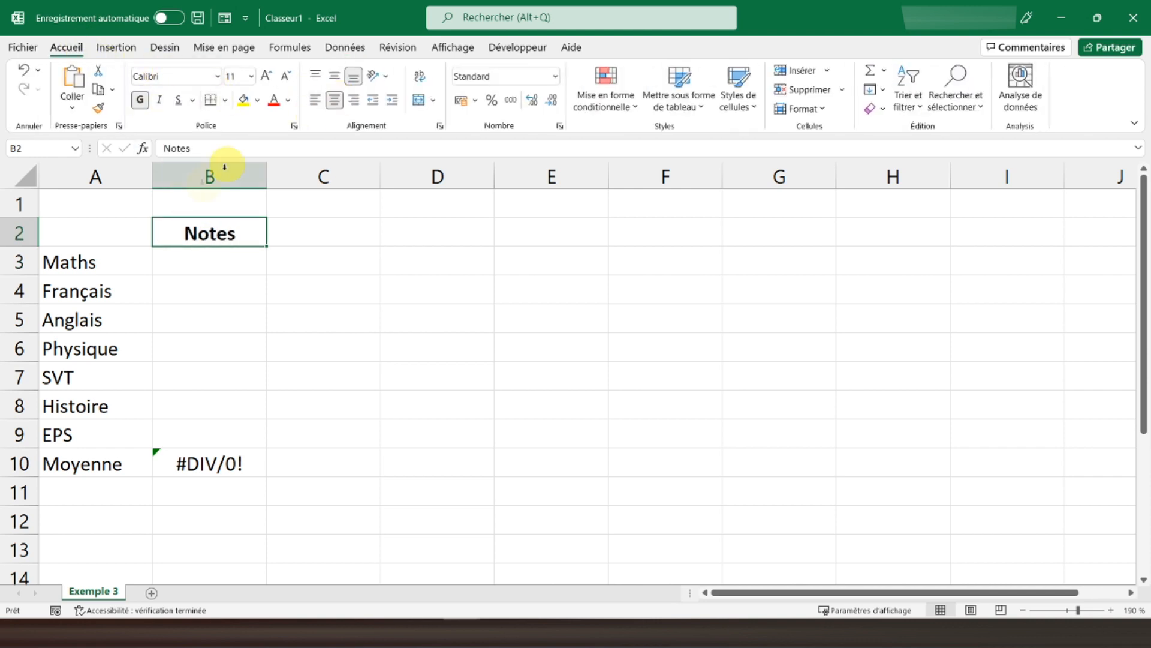
# Step: Make the subject labels in column A bold and centred
pyautogui.click(112, 177)
pyautogui.click(140, 100)
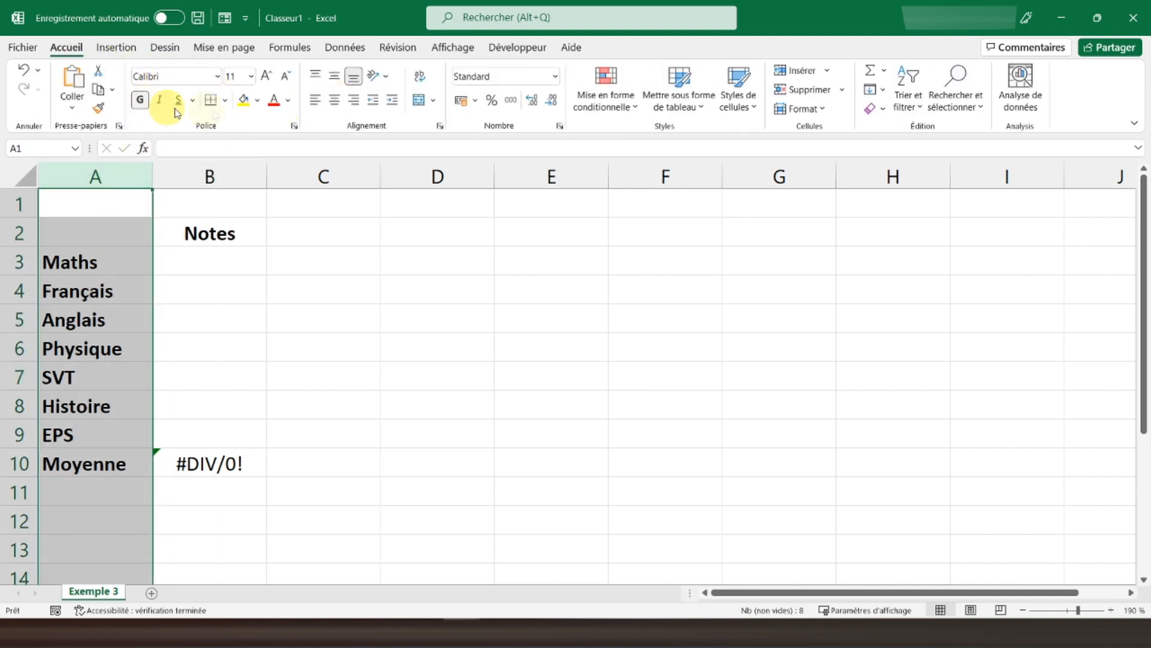
pyautogui.click(336, 100)
# Step: Enter the grades 13 for Maths, 8 for Français and 8 for Anglais in B3 to B5
pyautogui.click(208, 260)
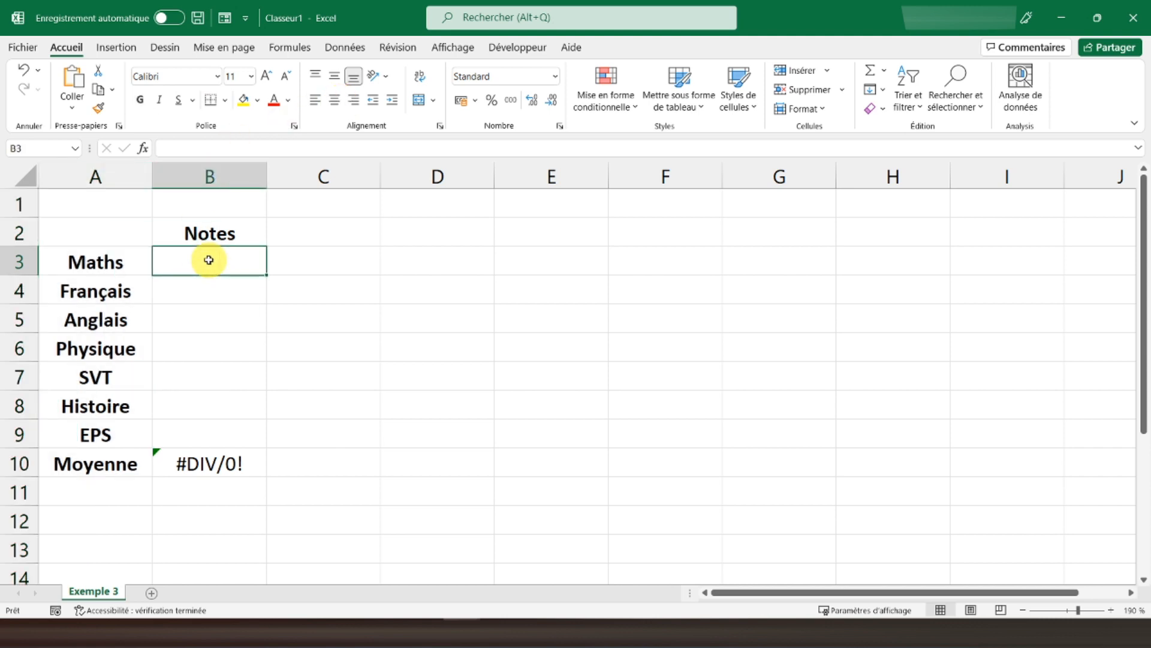
pyautogui.write('13')
pyautogui.press('Return')
pyautogui.write('8')
pyautogui.press('Return')
pyautogui.write('8')
pyautogui.press('Return')
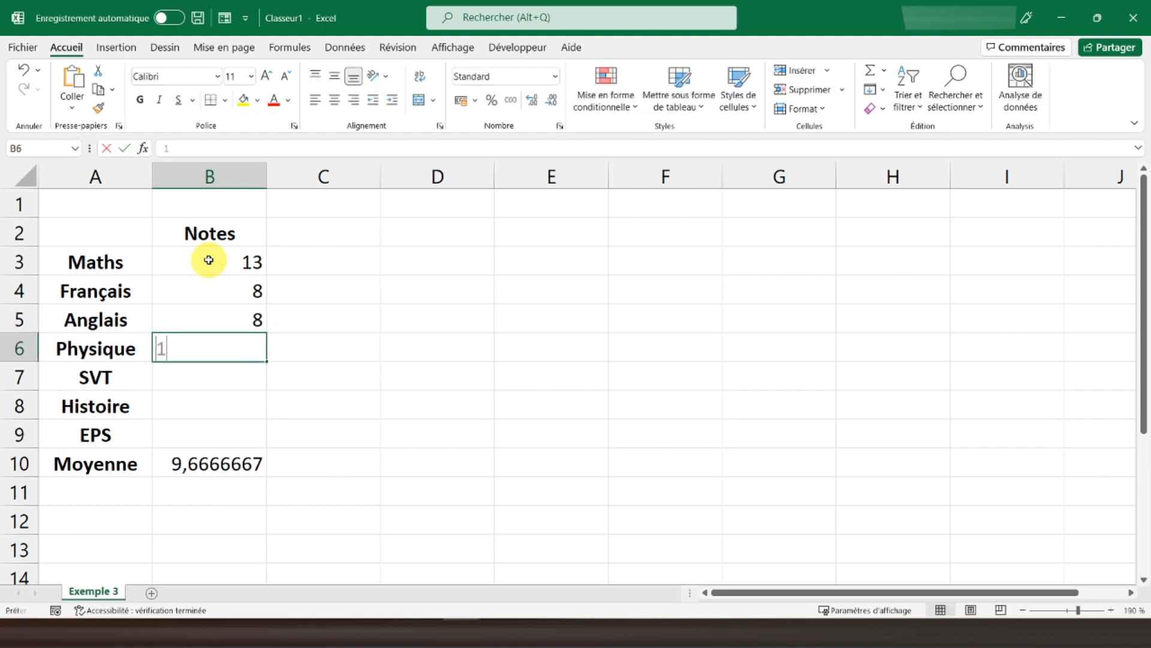
# Step: Enter the grades 11 for Physique, 10 for SVT and 8 for Histoire in B6 to B8
pyautogui.write('1')
pyautogui.press('Return')
pyautogui.press('Up')
pyautogui.press('F2')
pyautogui.write('1')
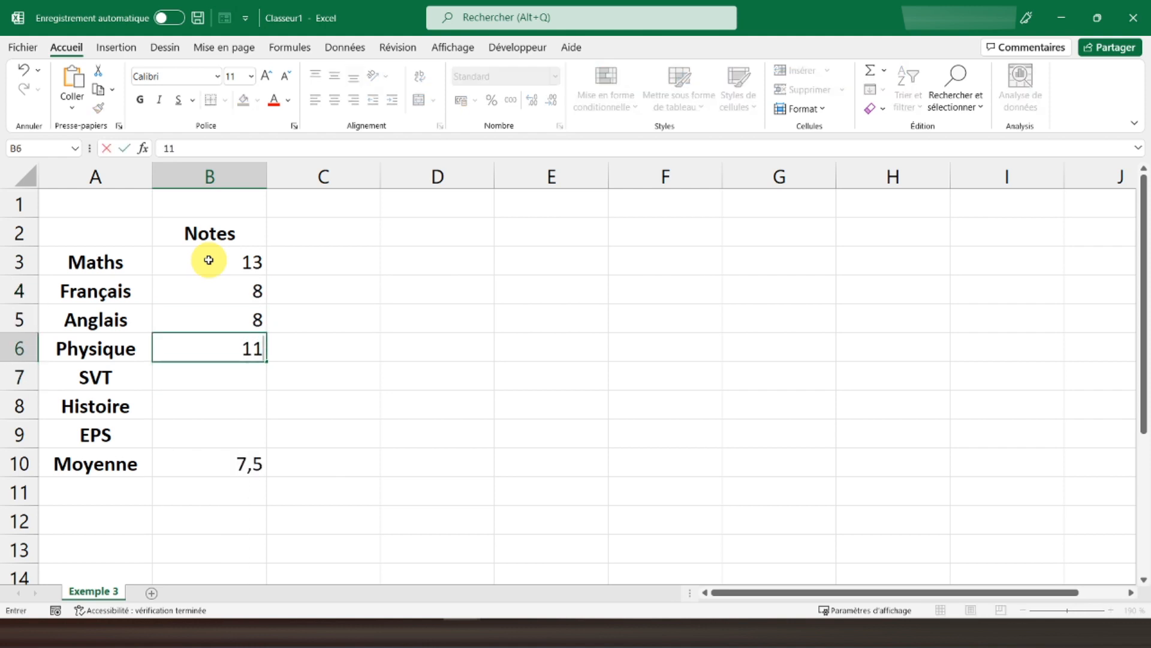
pyautogui.press('Return')
pyautogui.write('10')
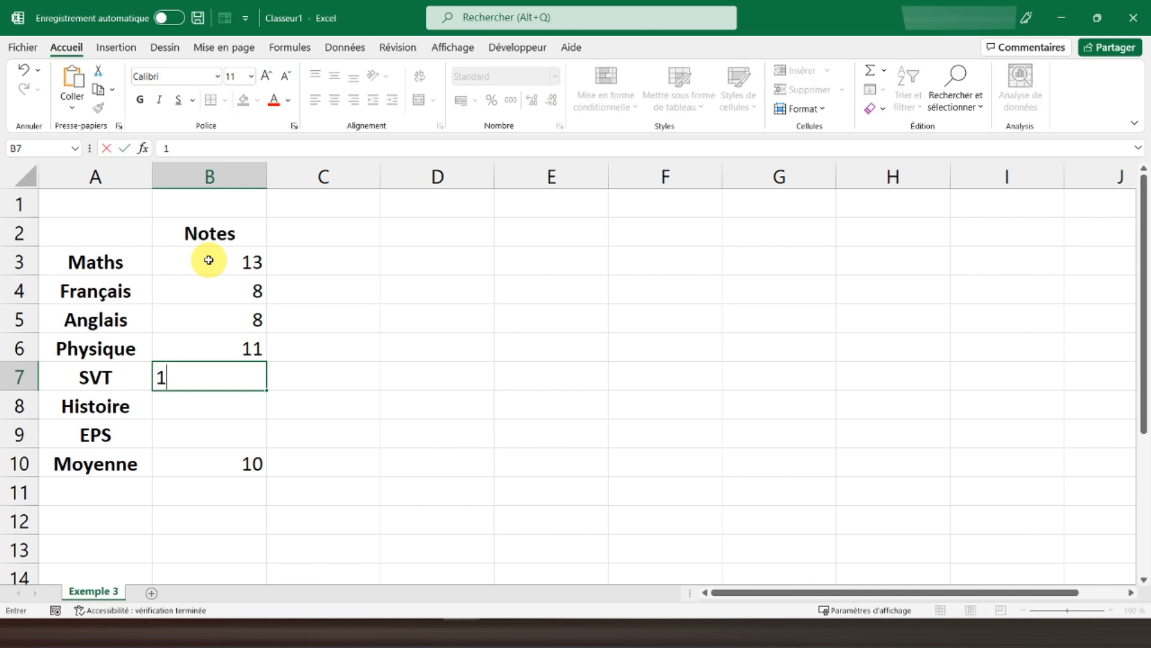
pyautogui.press('Return')
pyautogui.write('8')
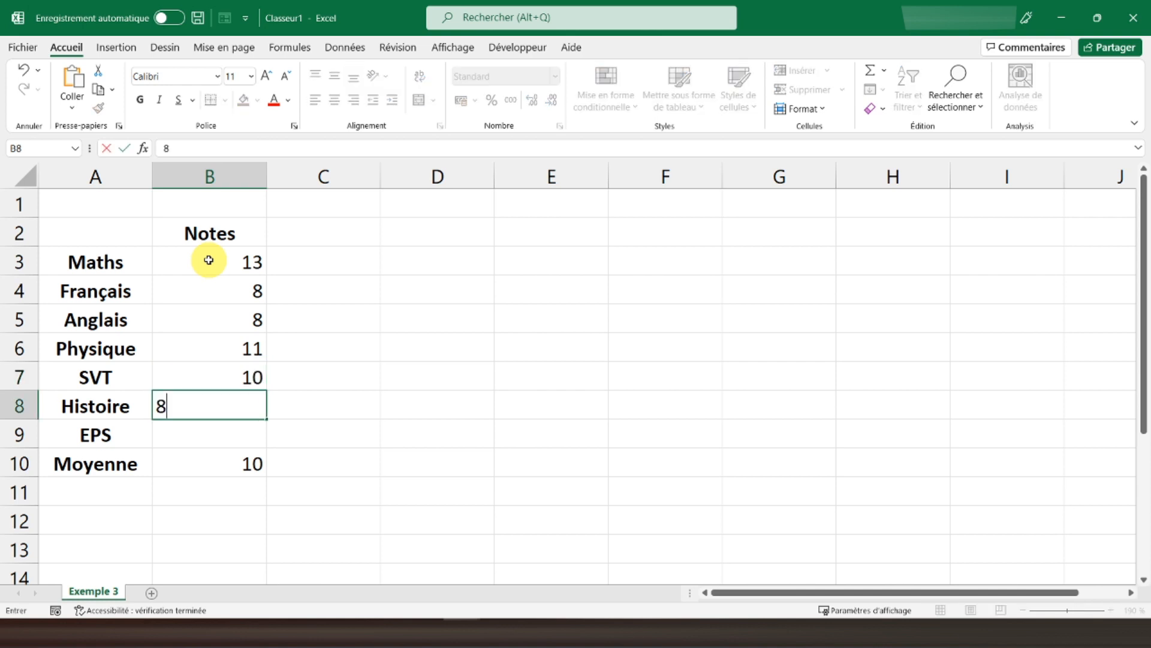
pyautogui.press('Return')
# Step: Leave the EPS grade in B9 empty and format the average in B10 as a number with two decimals
pyautogui.press('Return')
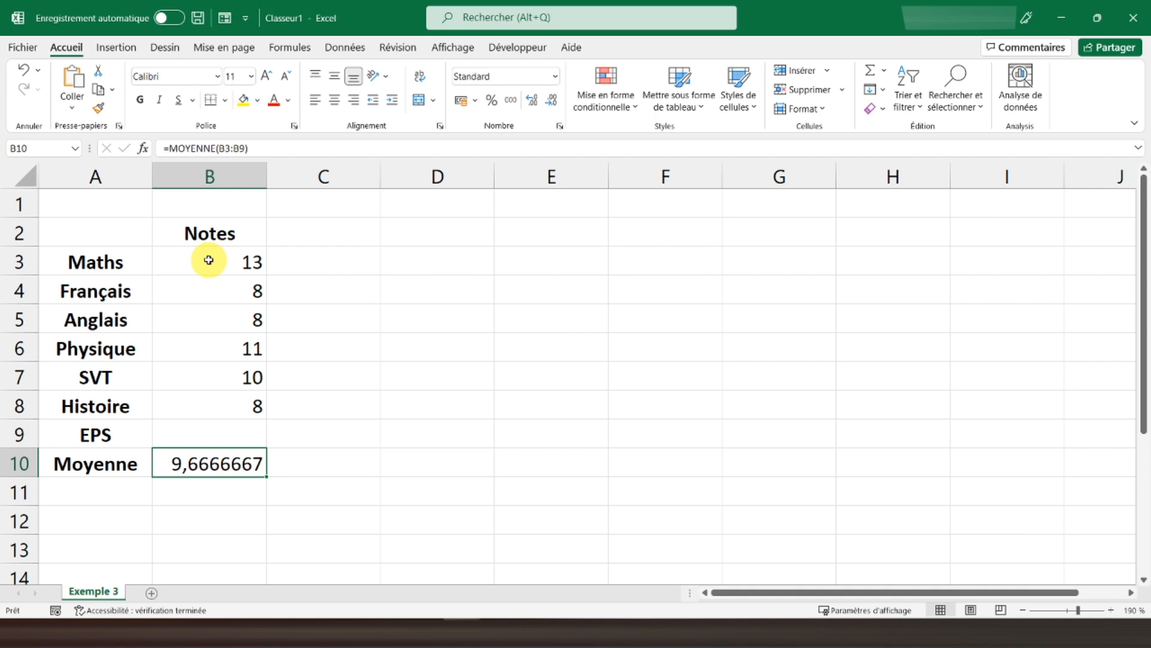
pyautogui.hotkey('ctrl', 'shift', '1')
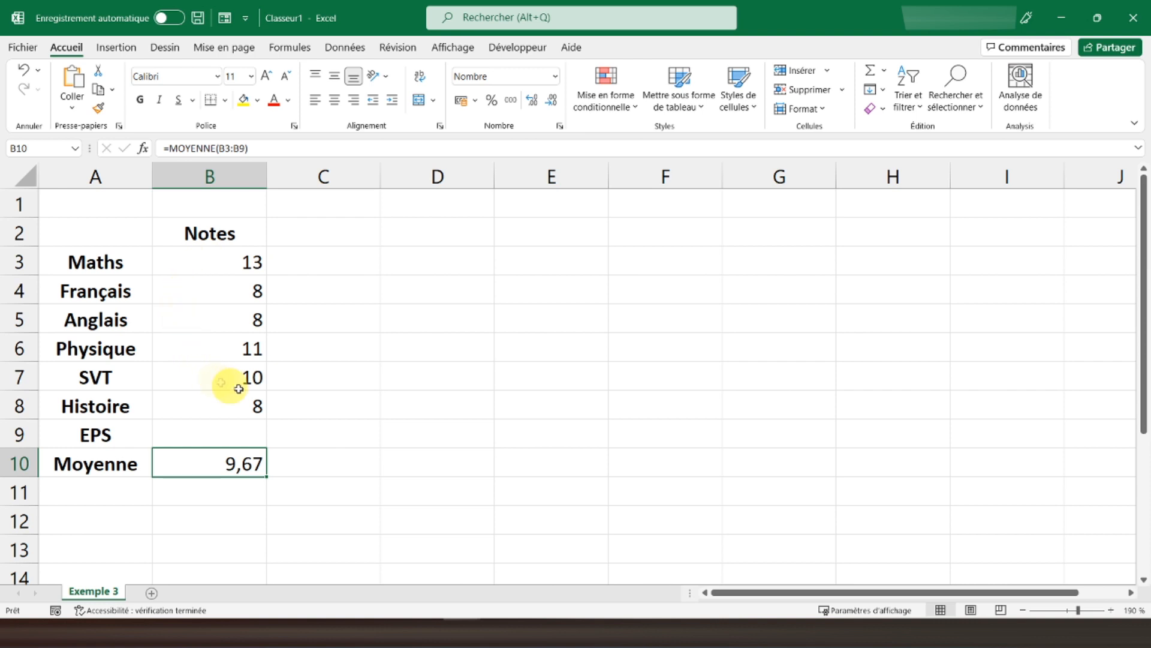
pyautogui.click(197, 439)
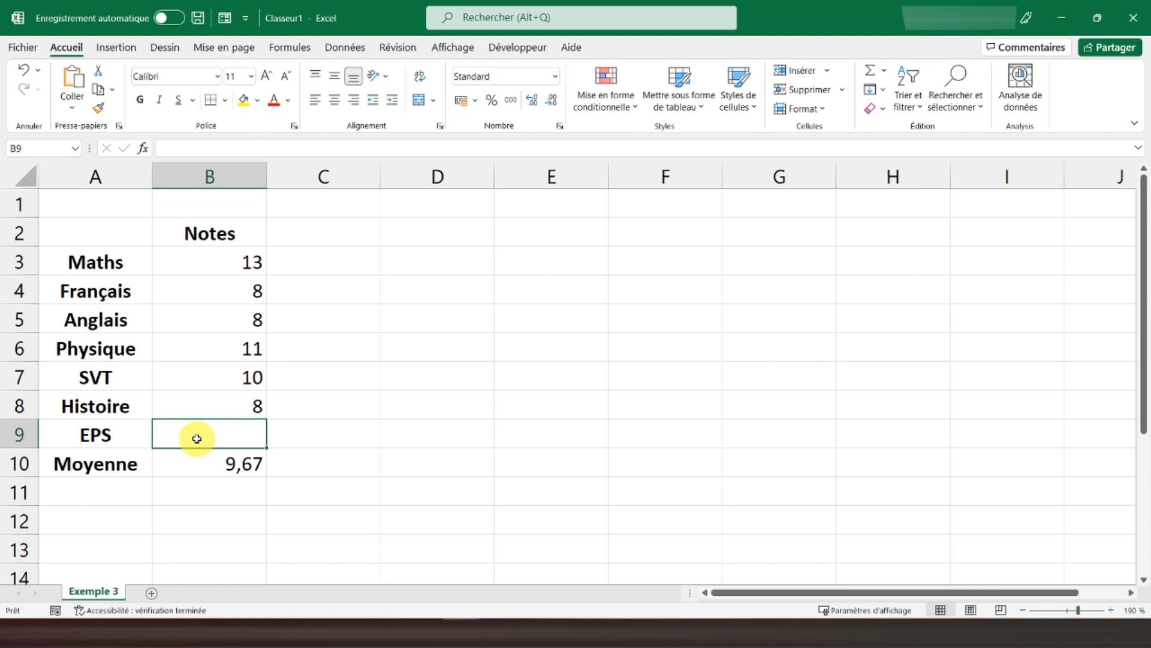
pyautogui.click(195, 469)
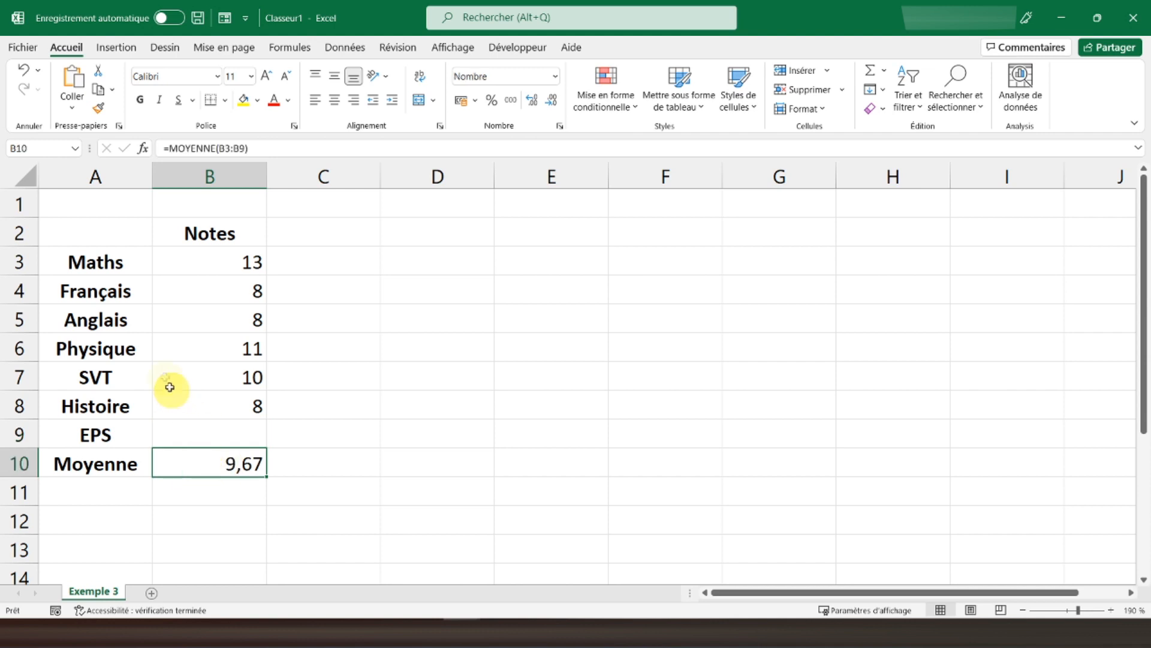
pyautogui.click(195, 265)
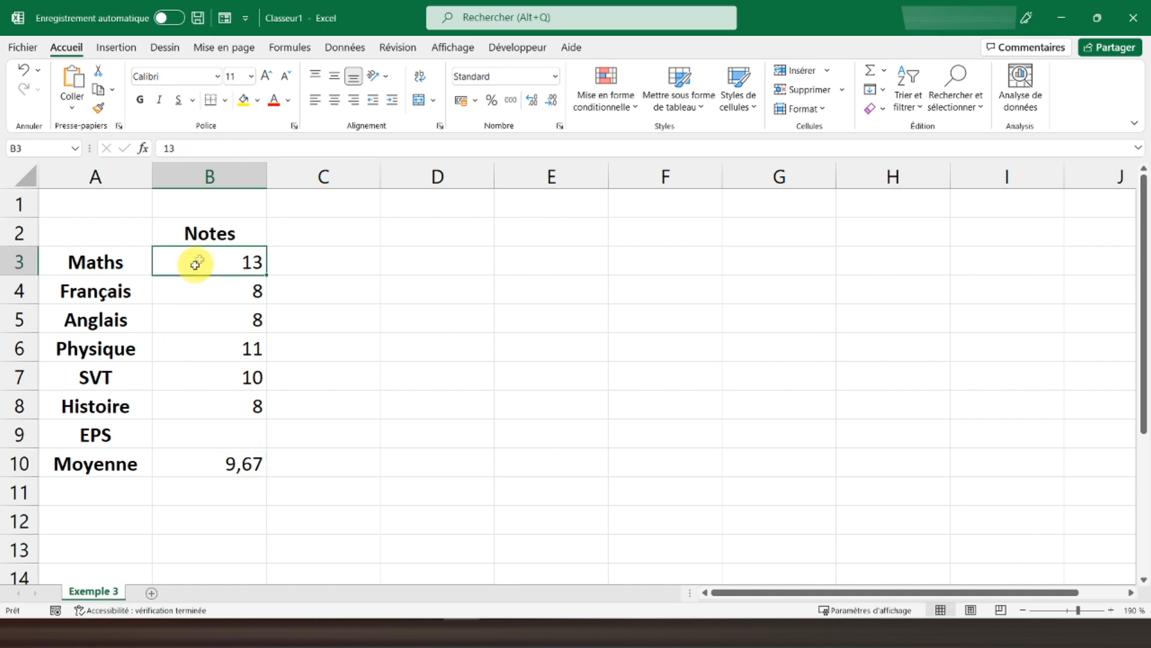
# Step: Start the Goal Seek analysis (Valeur cible) with B10, the average, as the cell to define
pyautogui.click(338, 54)
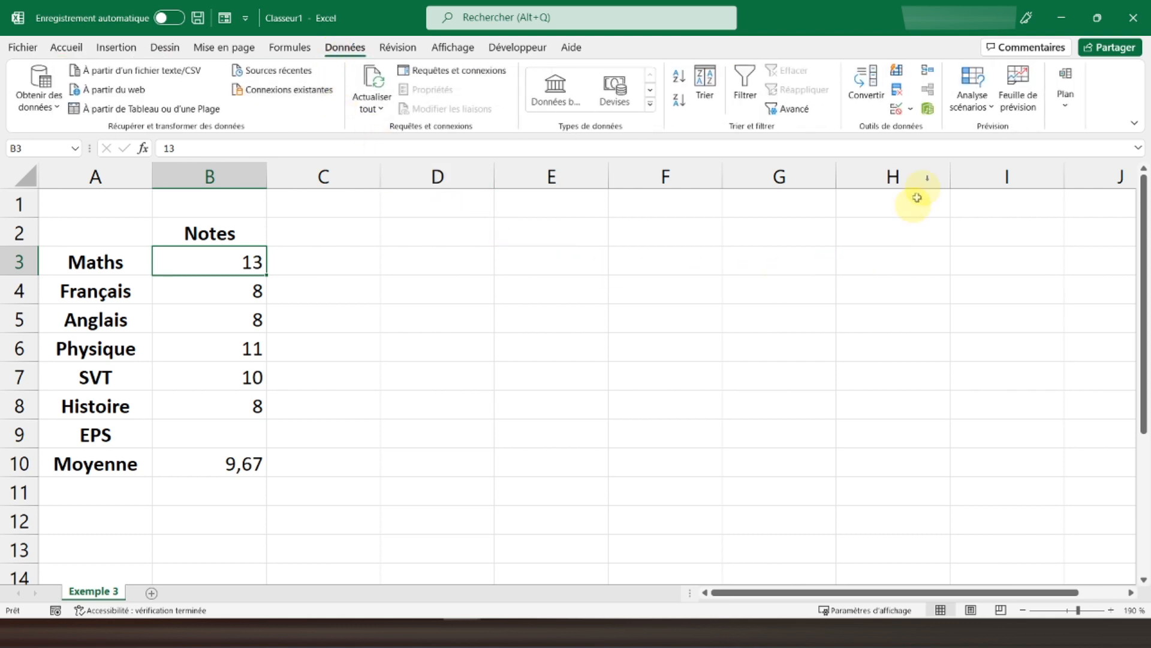
pyautogui.click(971, 110)
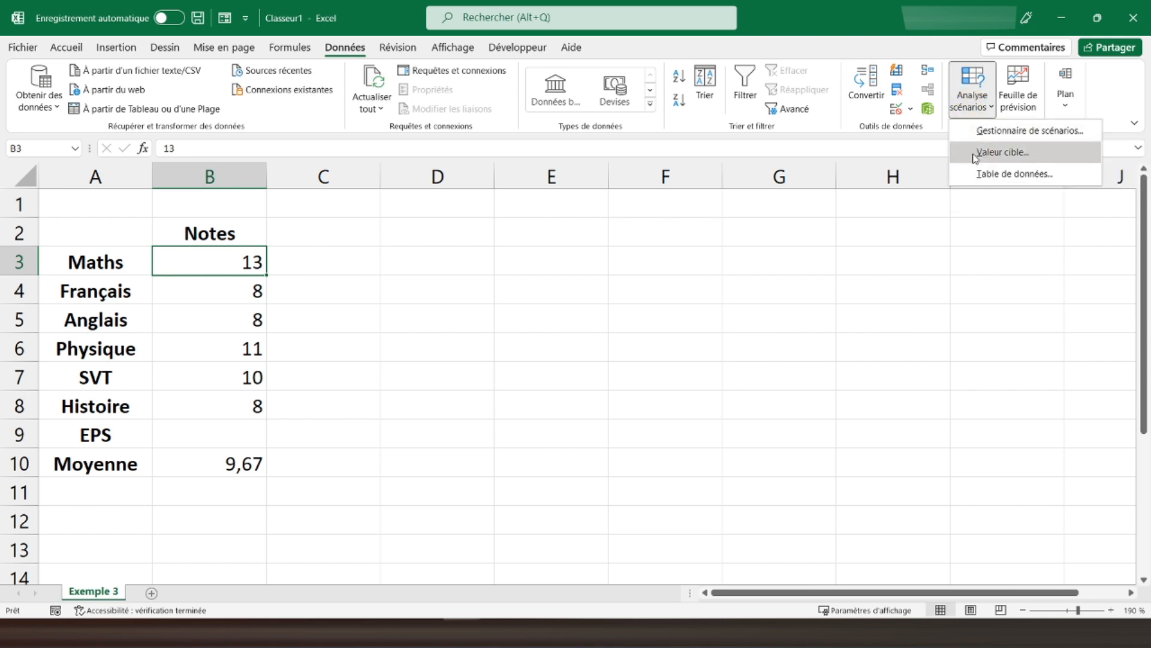
pyautogui.click(1000, 152)
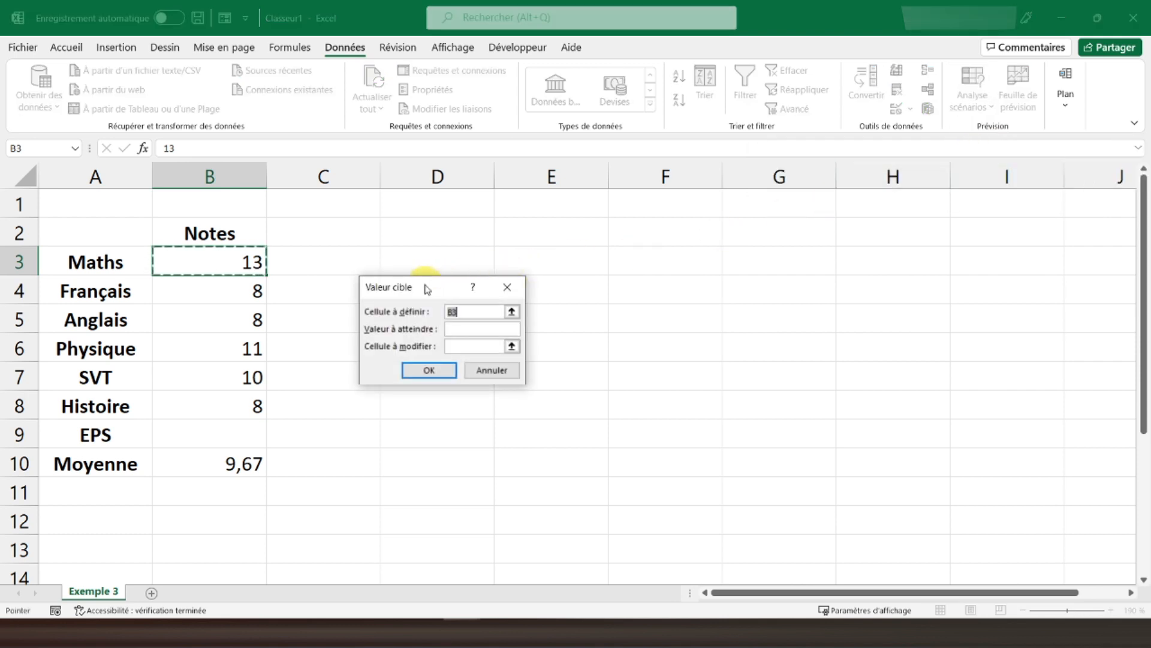
pyautogui.moveTo(428, 290); pyautogui.dragTo(390, 269)
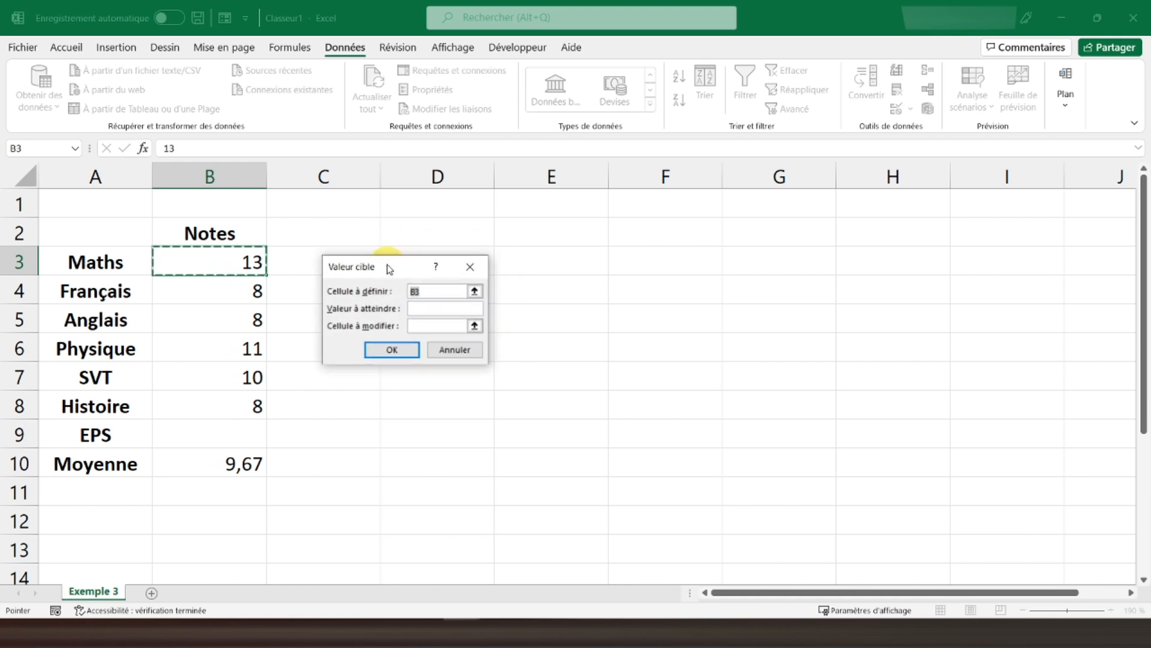
pyautogui.click(417, 292)
pyautogui.click(199, 460)
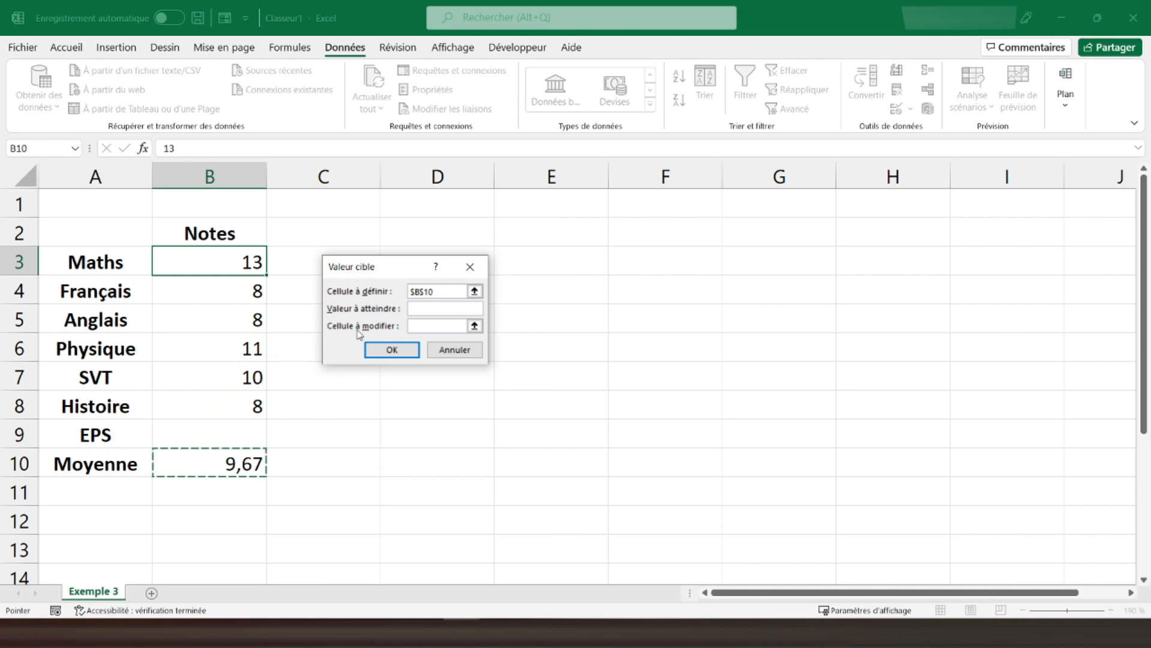
# Step: Set the target value to 10 with B9, the EPS grade, as the cell to modify, then run Goal Seek and keep the solution
pyautogui.click(416, 308)
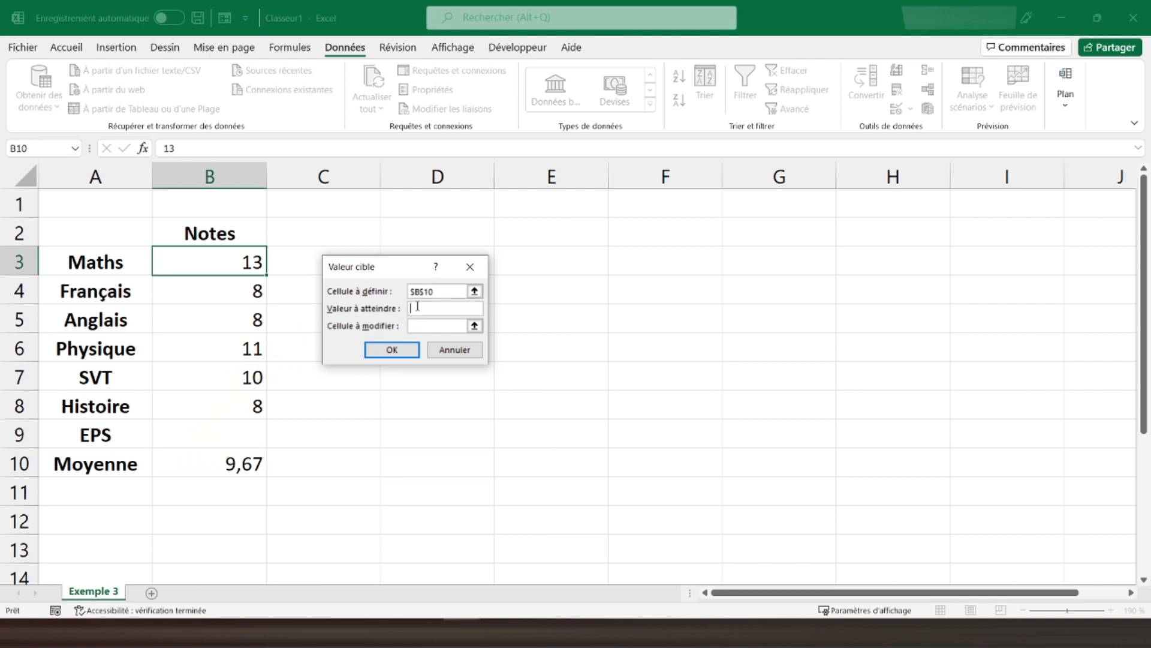
pyautogui.write('10')
pyautogui.click(422, 325)
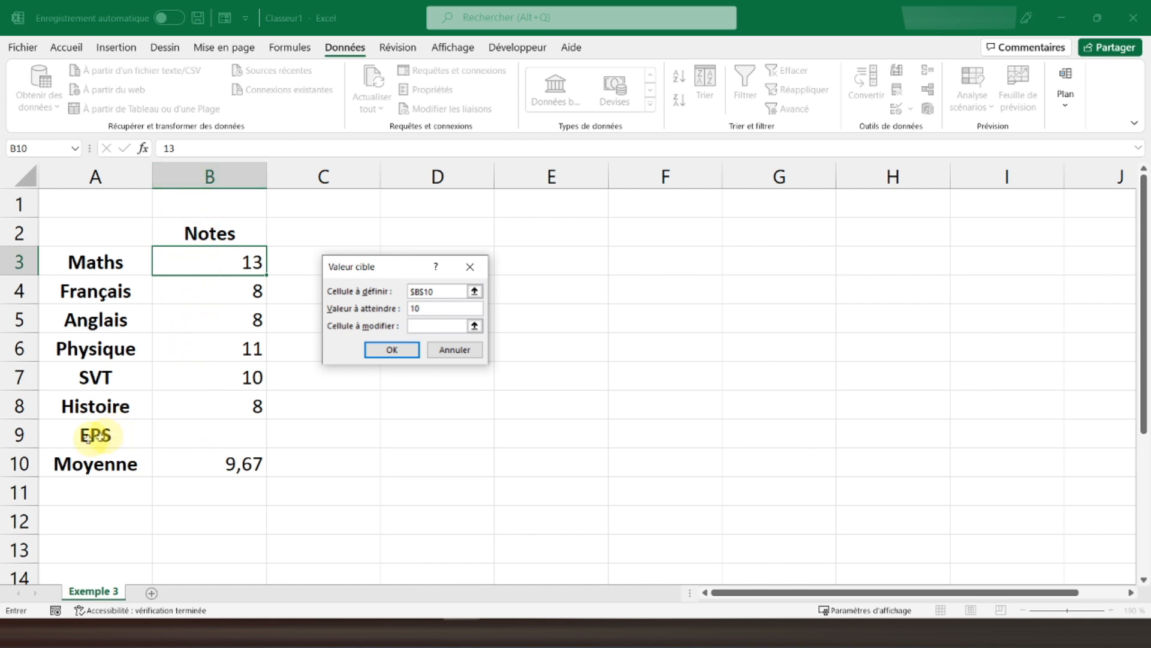
pyautogui.click(180, 435)
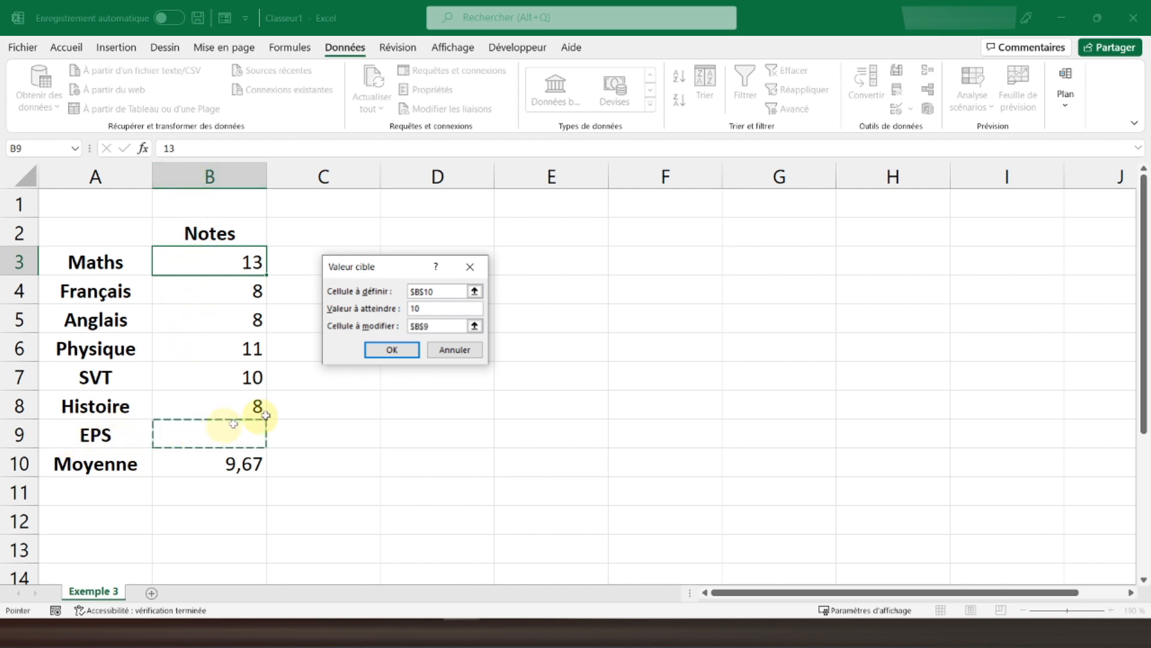
pyautogui.click(393, 350)
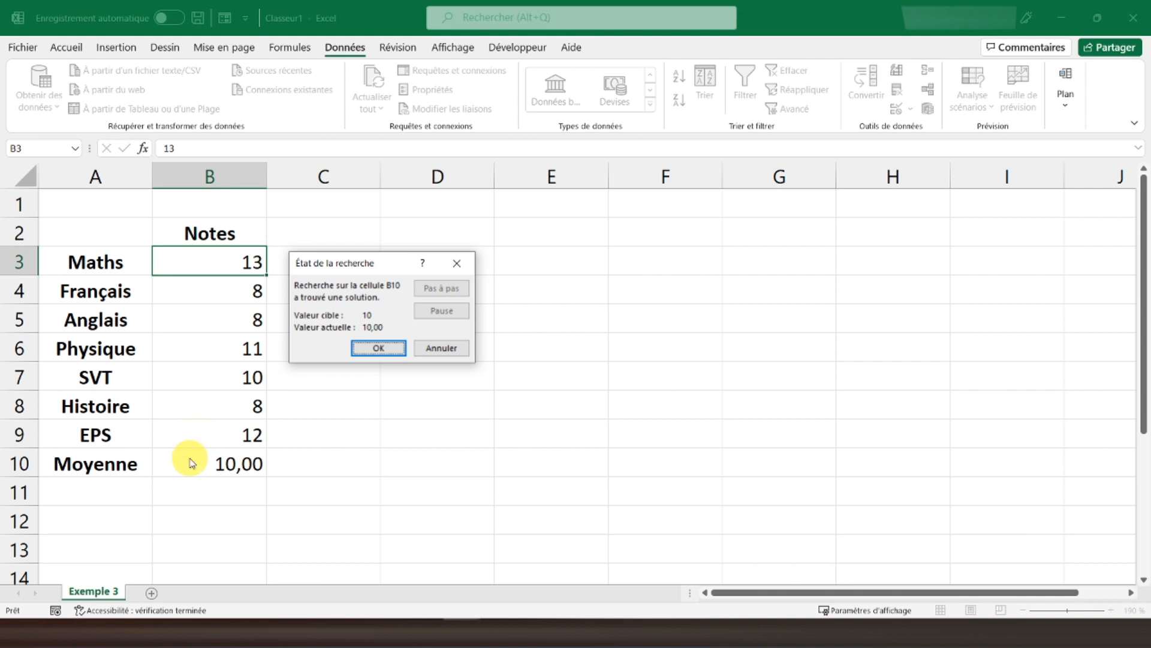
pyautogui.click(384, 349)
pyautogui.click(82, 202)
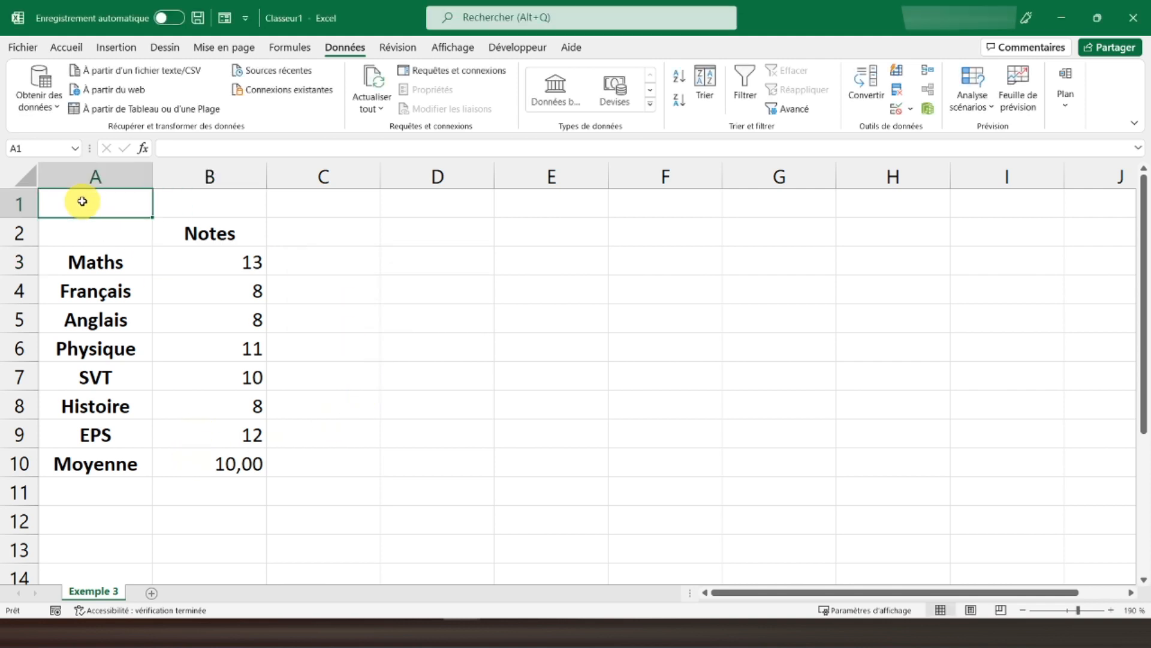